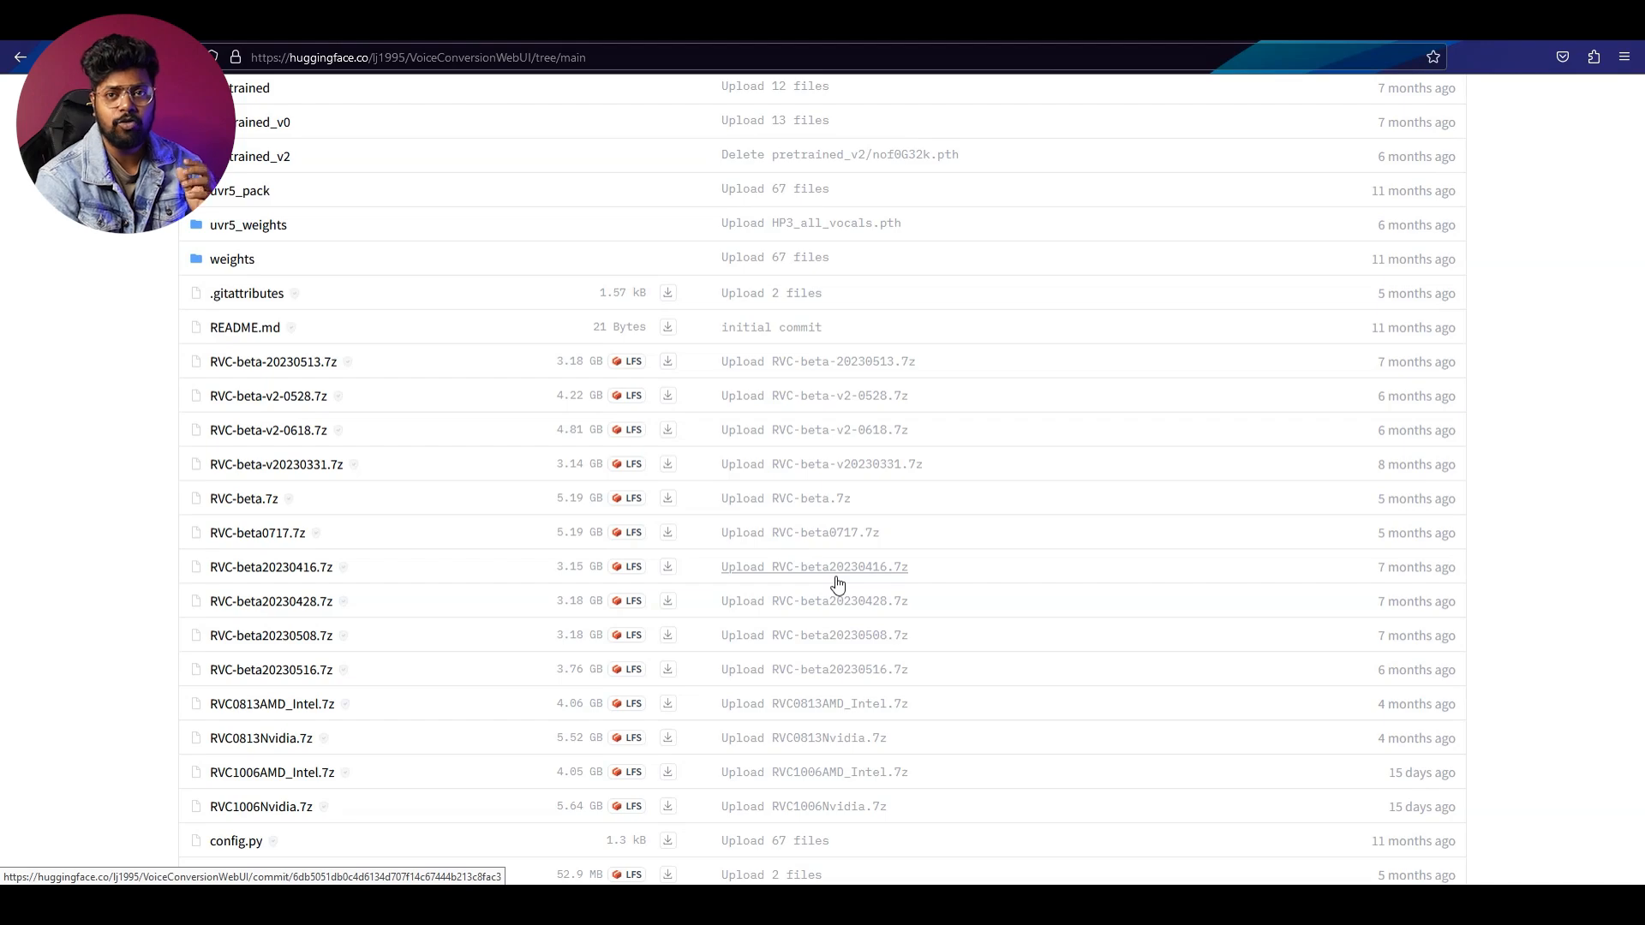
# Step: Search the web for 7zip in a new browser tab and open the official 7-Zip site
pyautogui.hotkey('ctrl', 't')
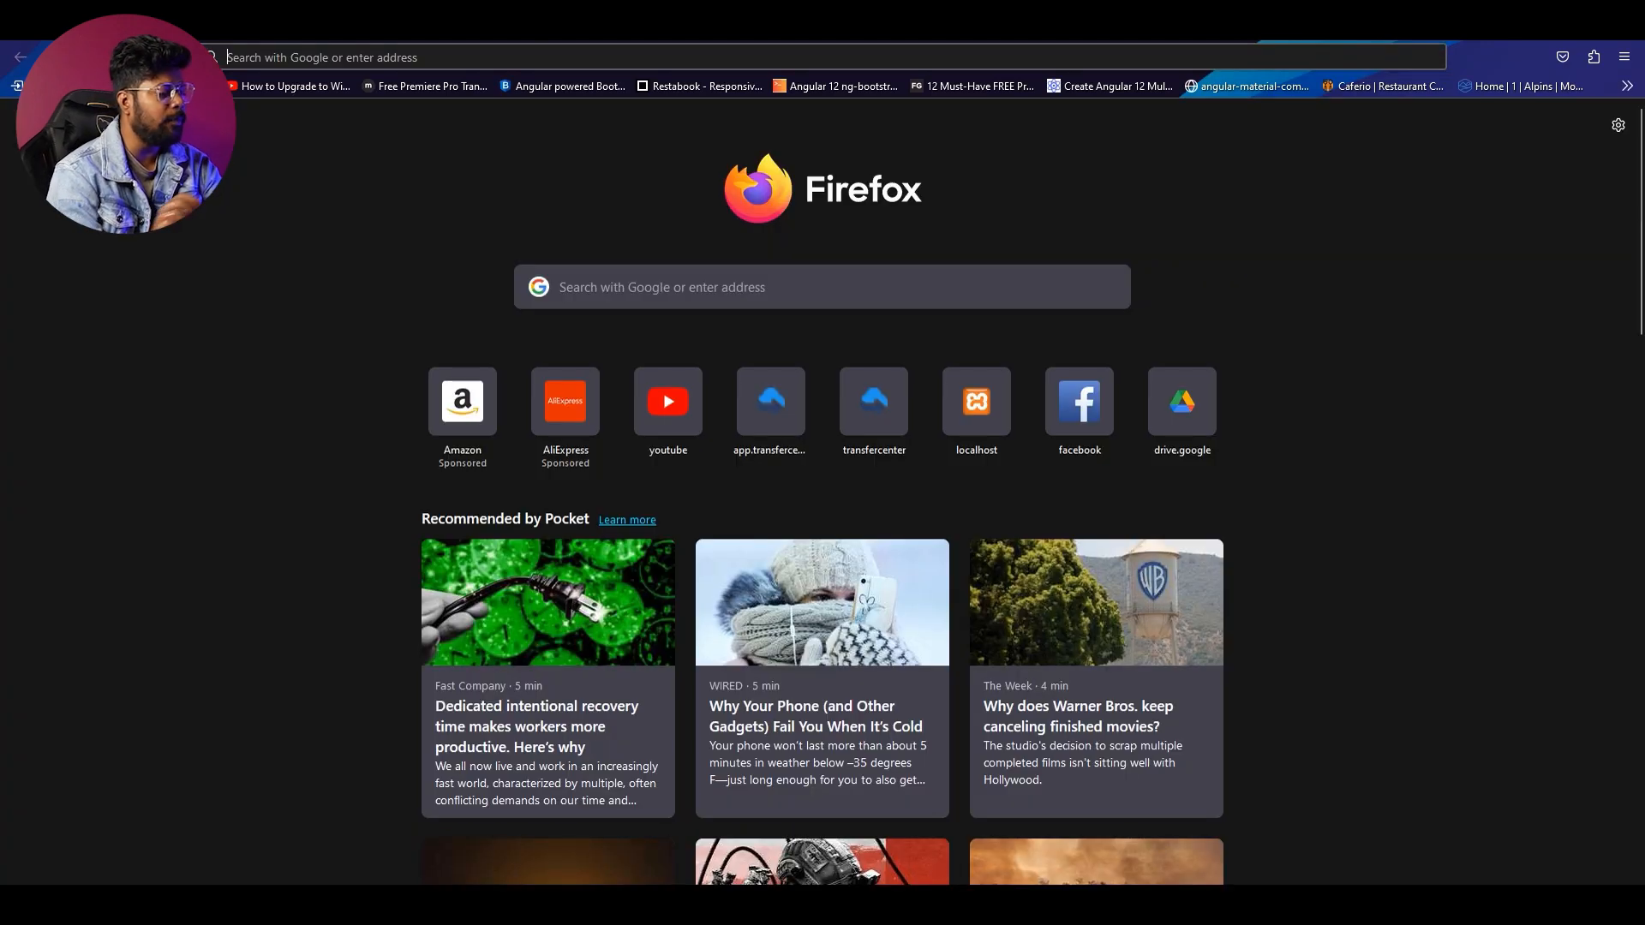
pyautogui.write('7zip')
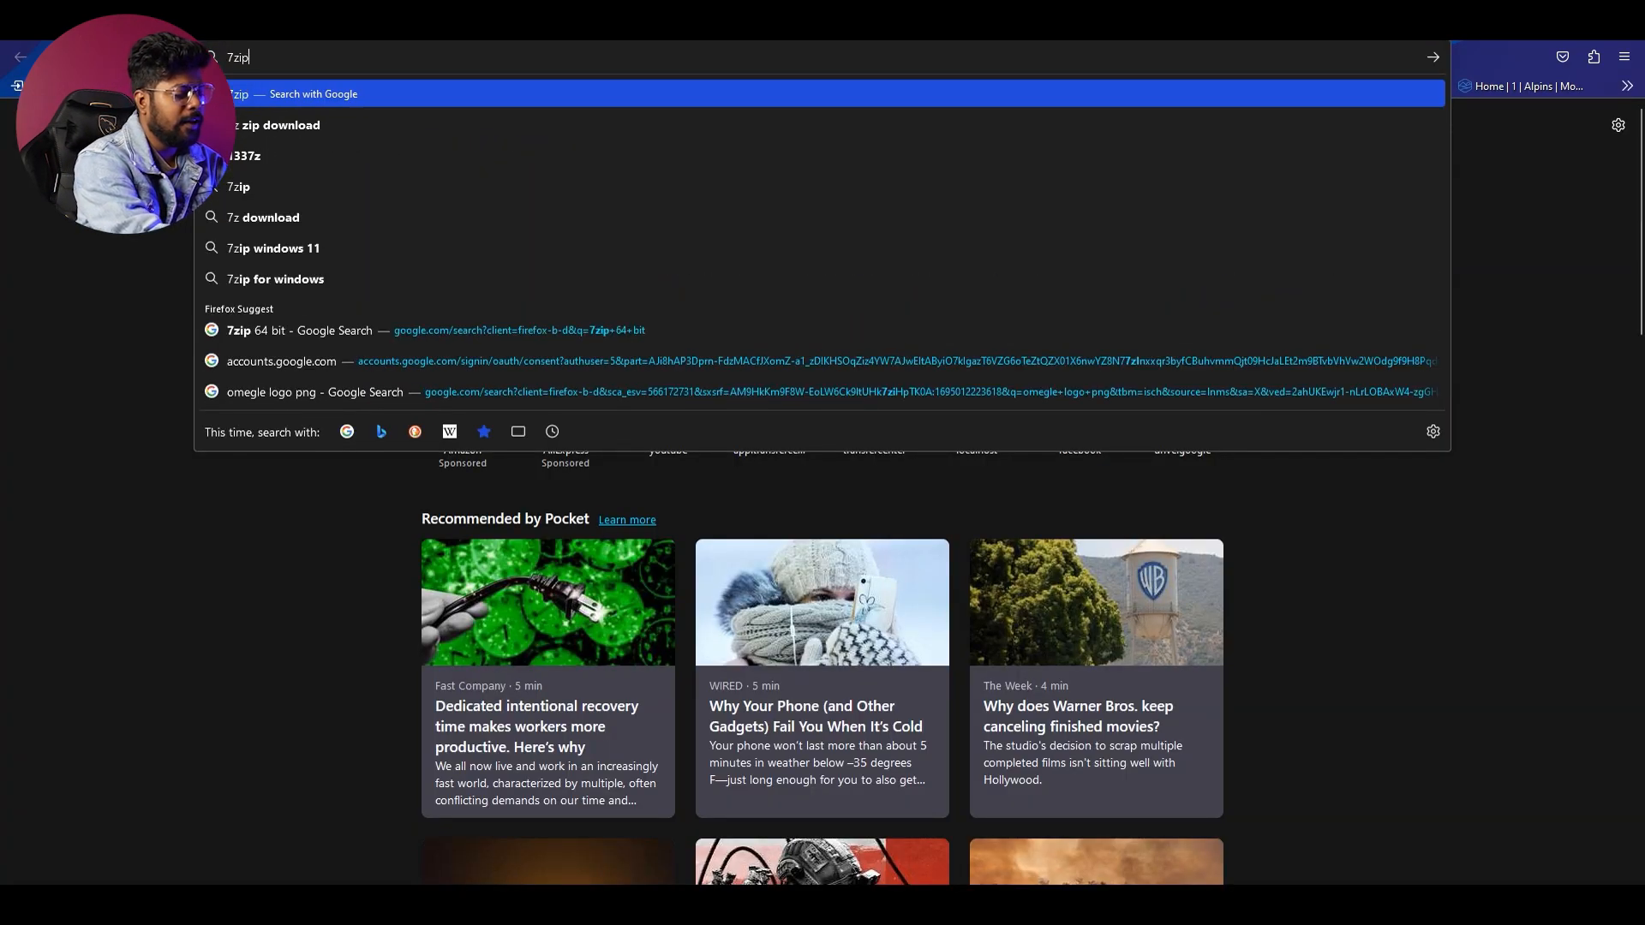
pyautogui.press('Return')
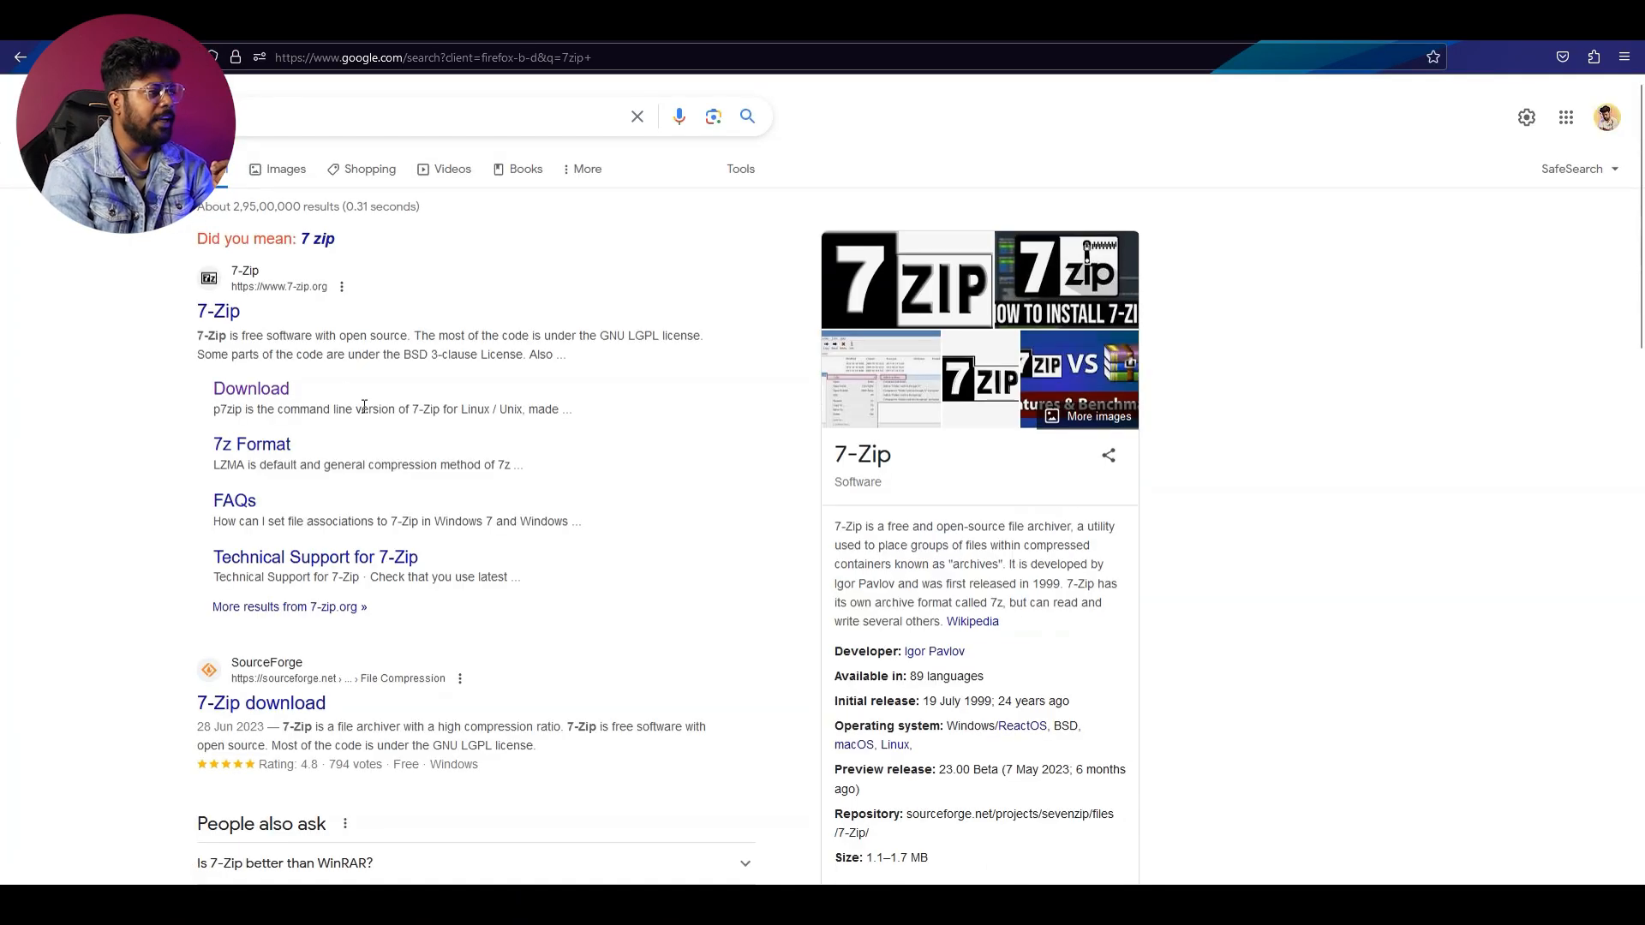
pyautogui.click(214, 312)
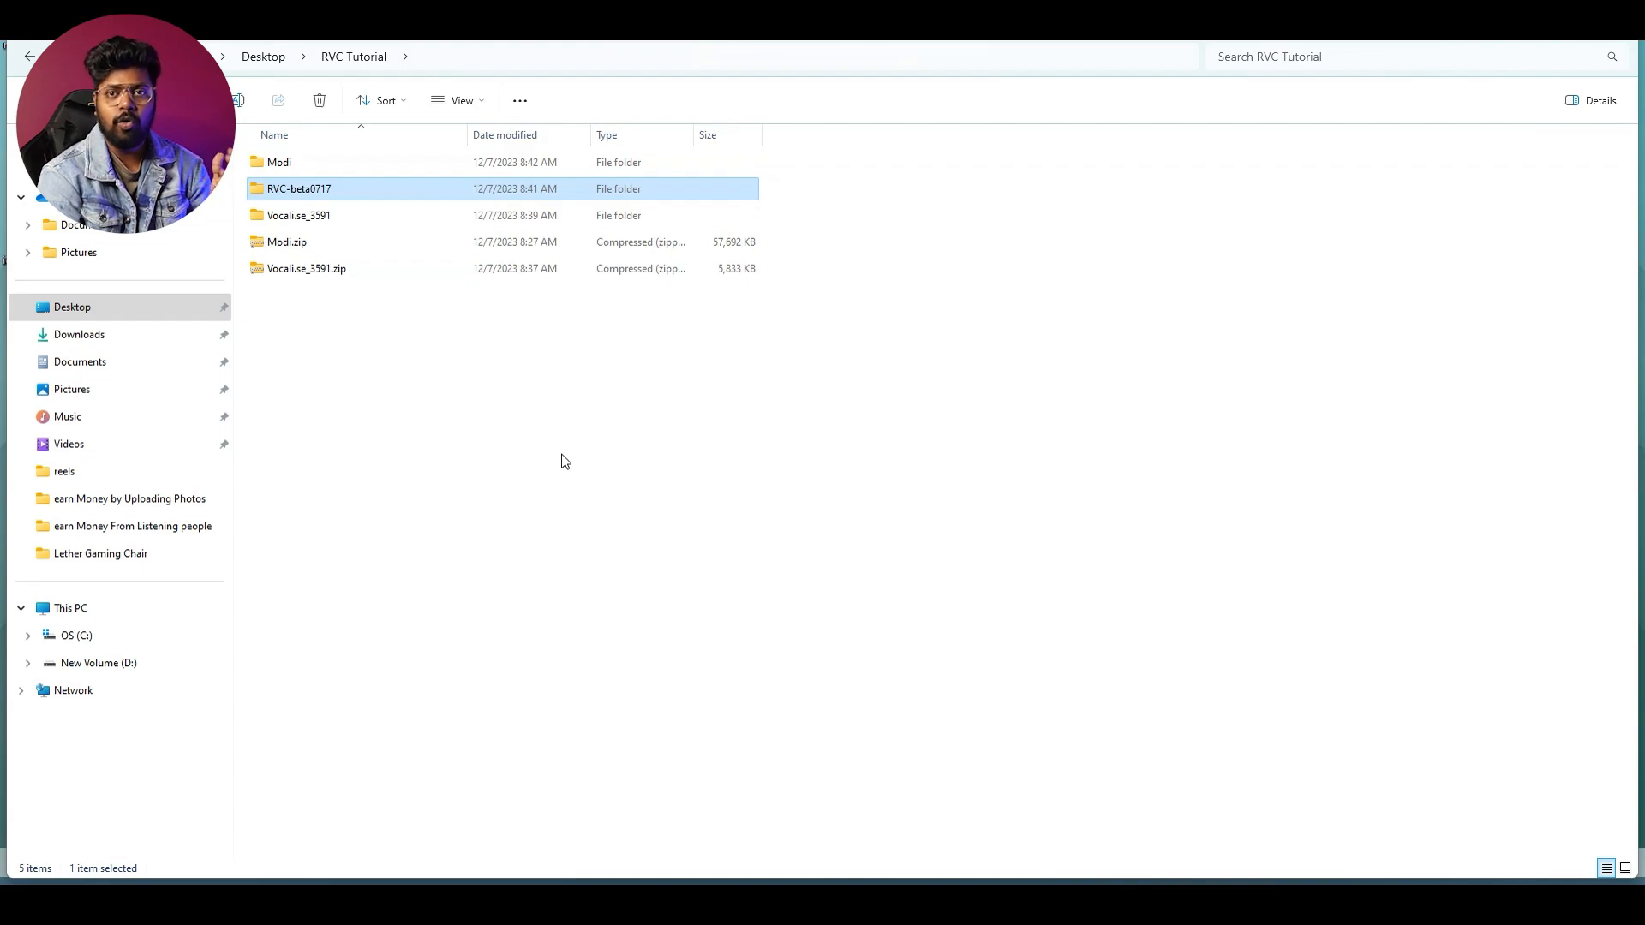
# Step: Look at the 7-Zip extraction options for Vocali.se_3591.zip in the RVC Tutorial folder, leaving the archive unextracted
pyautogui.moveTo(326, 195)
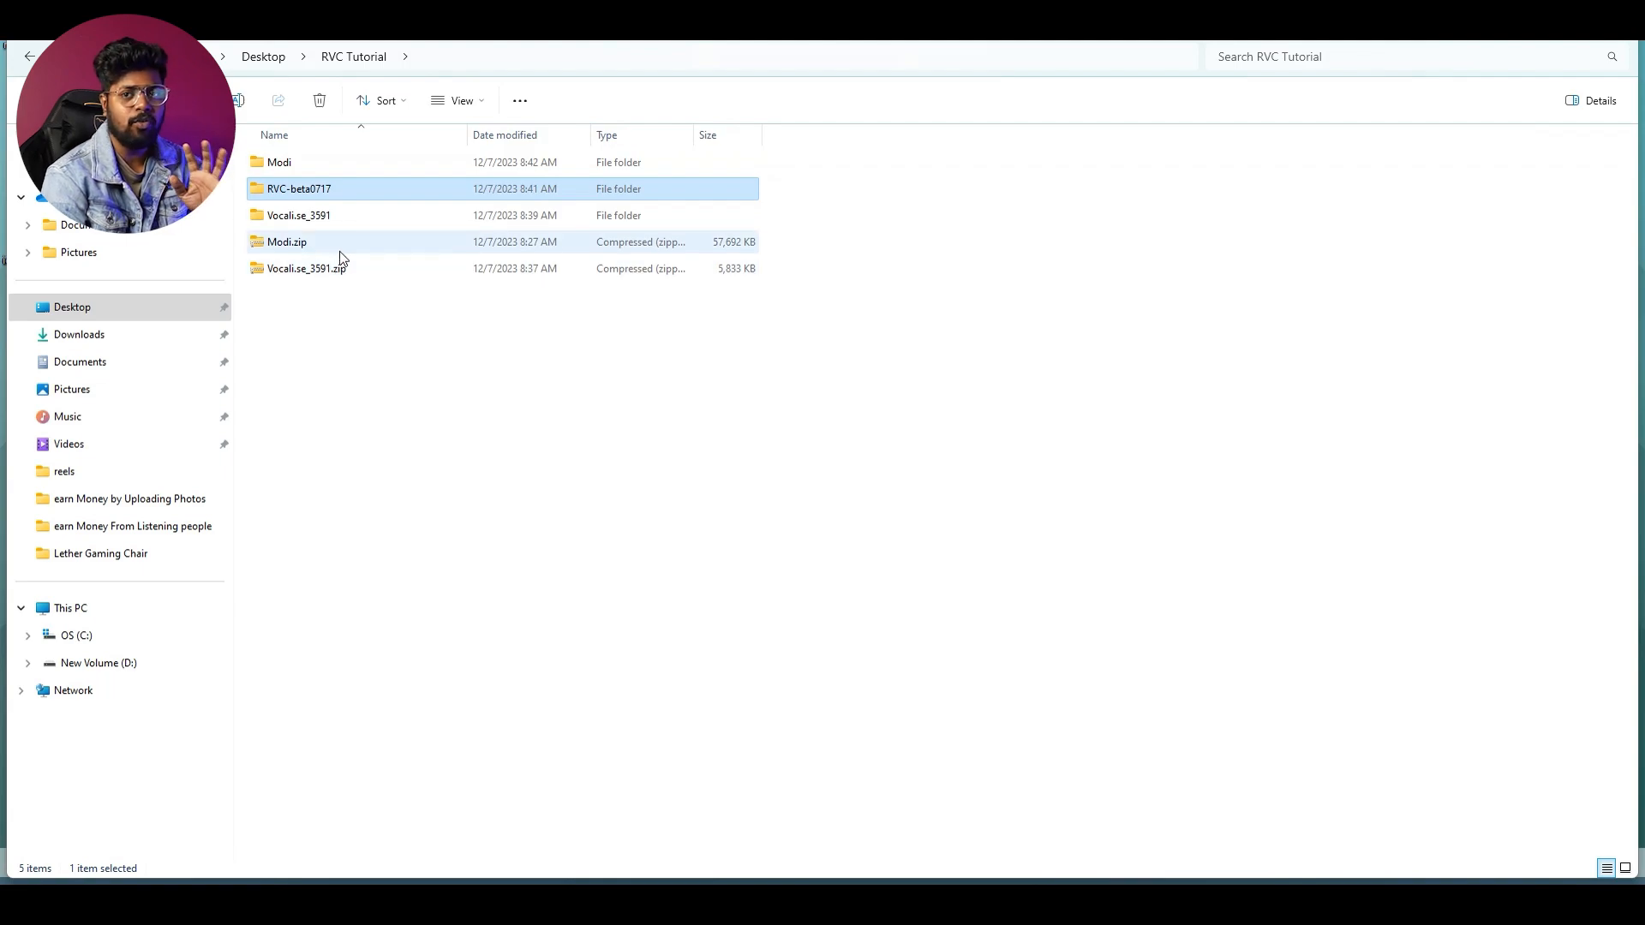
pyautogui.click(342, 273)
pyautogui.rightClick(334, 273)
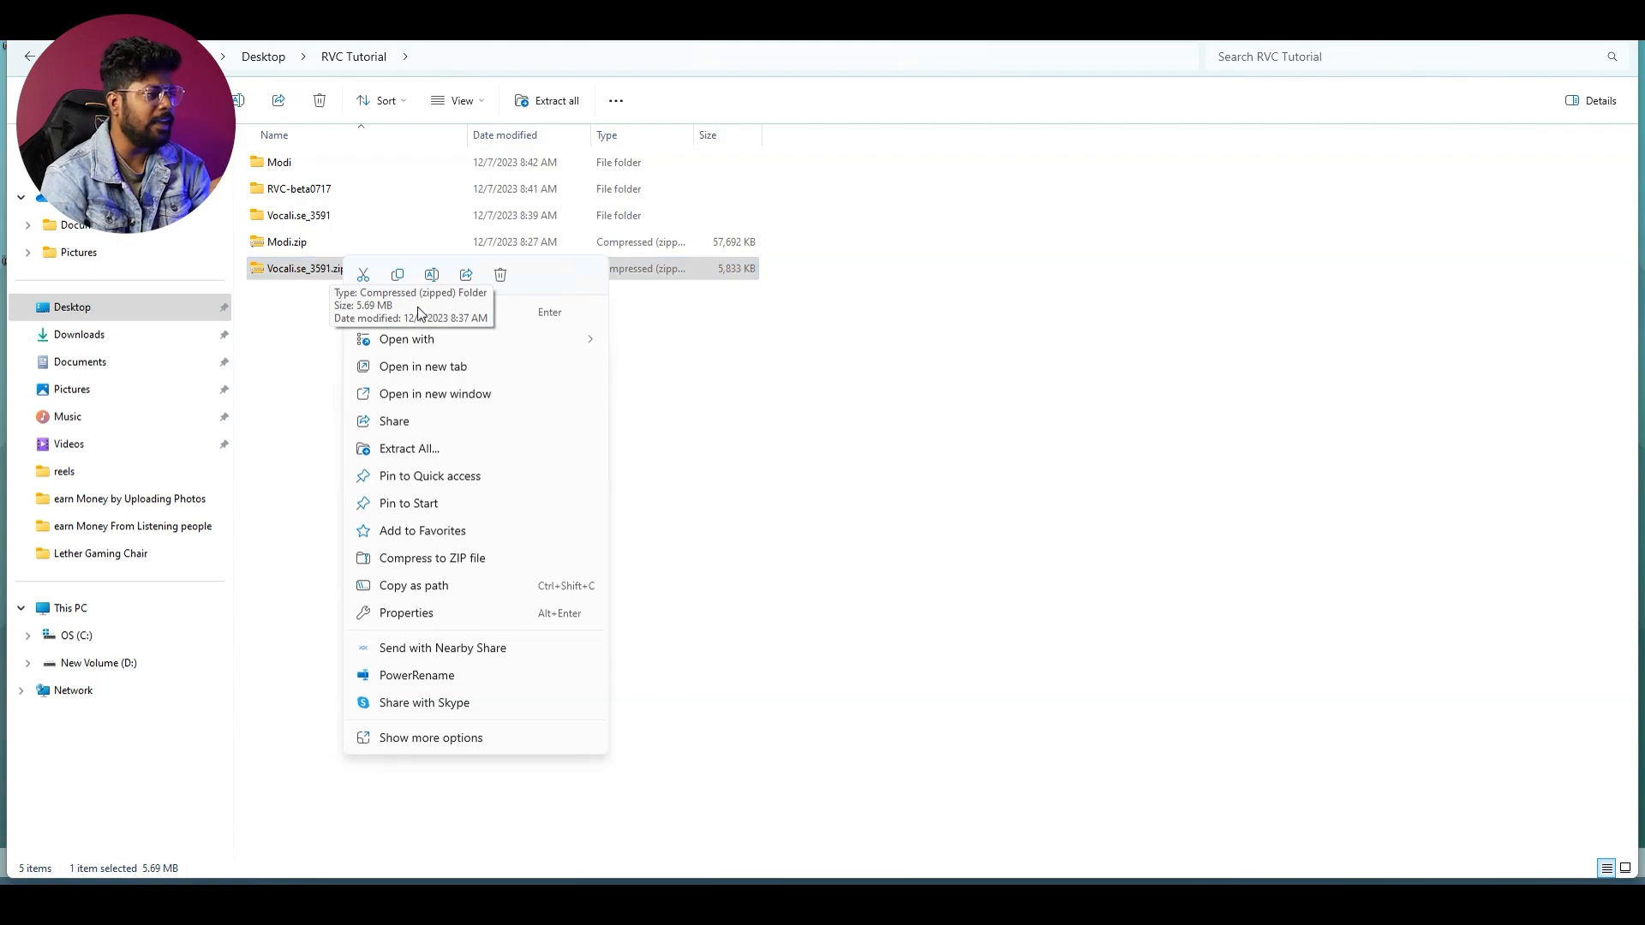
pyautogui.click(470, 737)
pyautogui.moveTo(459, 426)
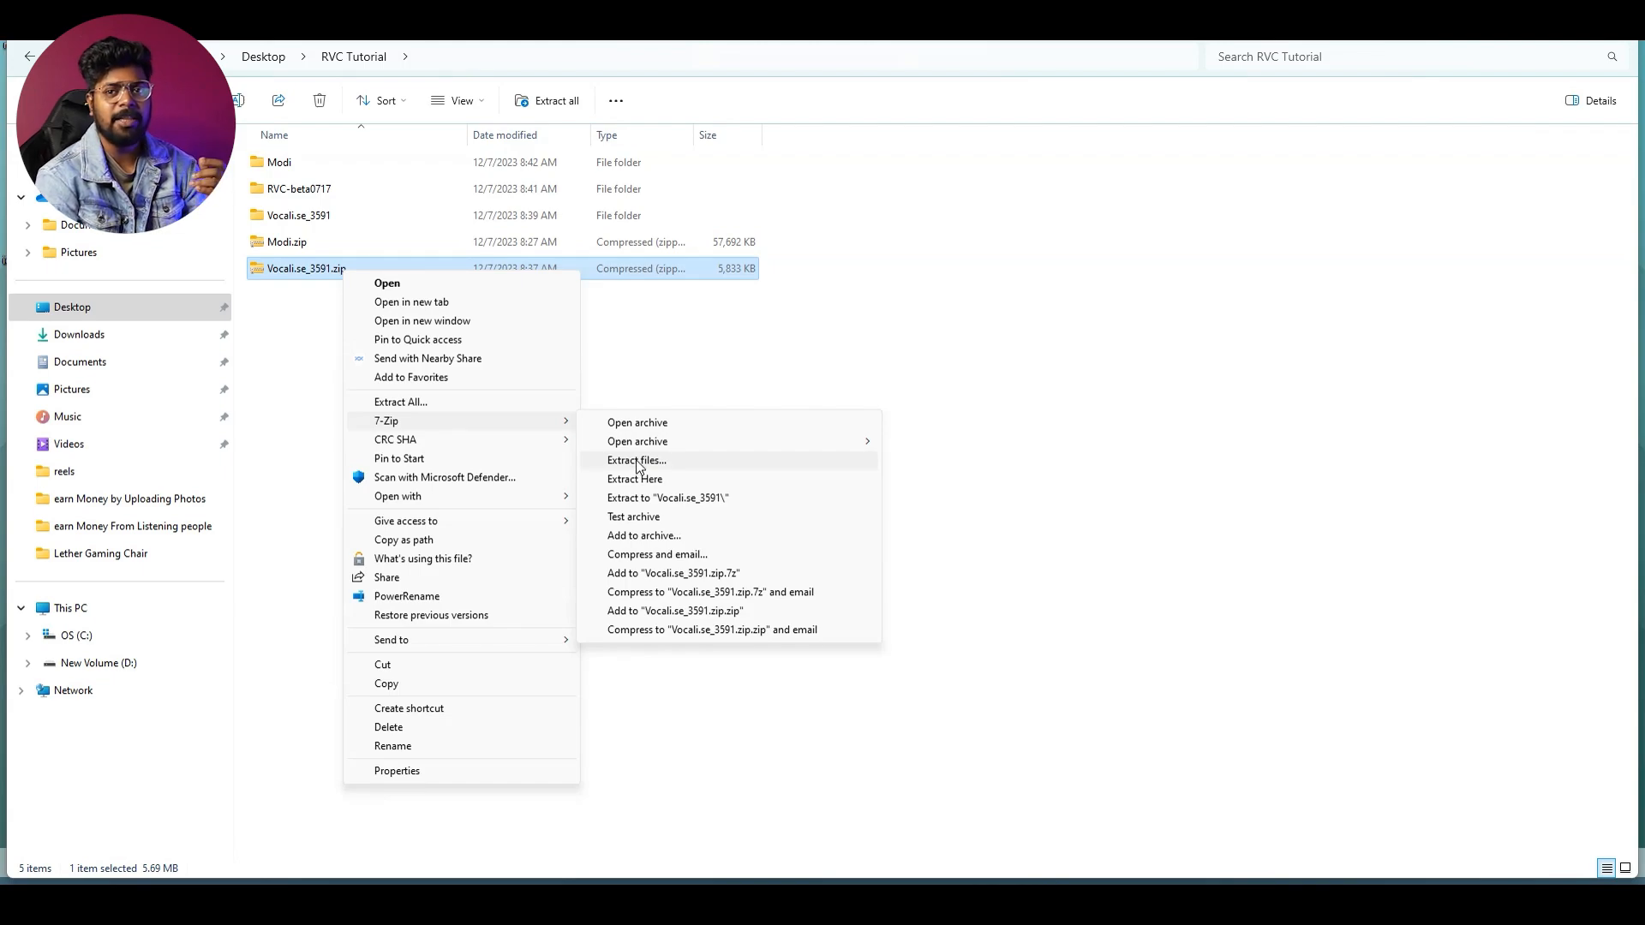
pyautogui.click(887, 452)
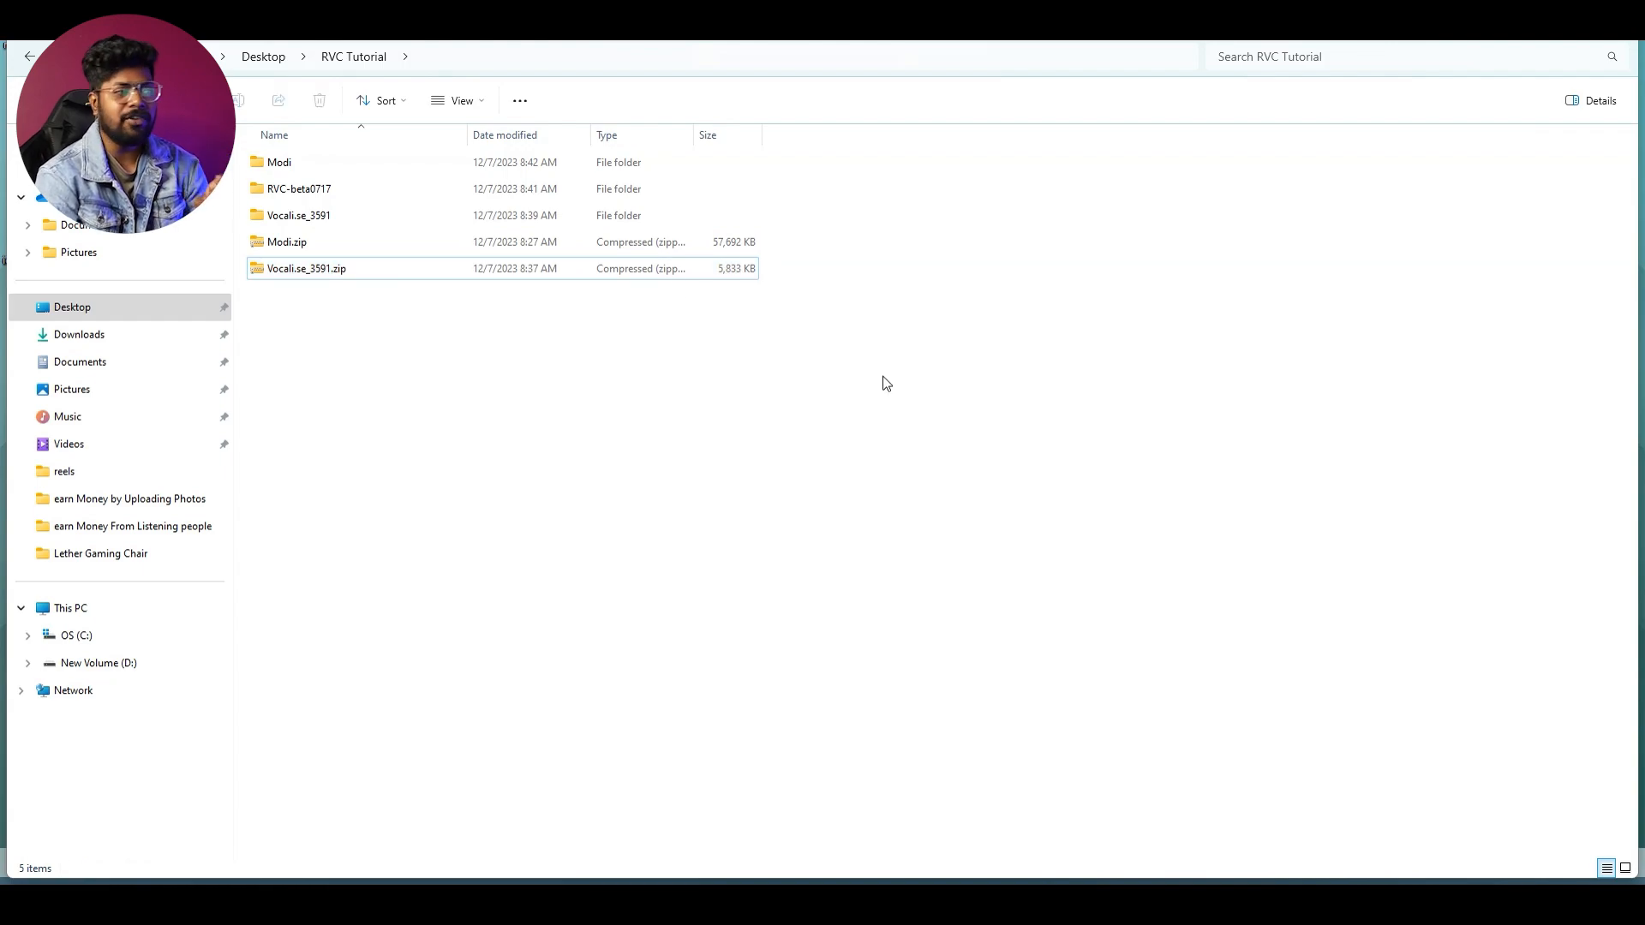
# Step: Run go-web.bat from the RVC-beta0717 folder as administrator
pyautogui.doubleClick(313, 198)
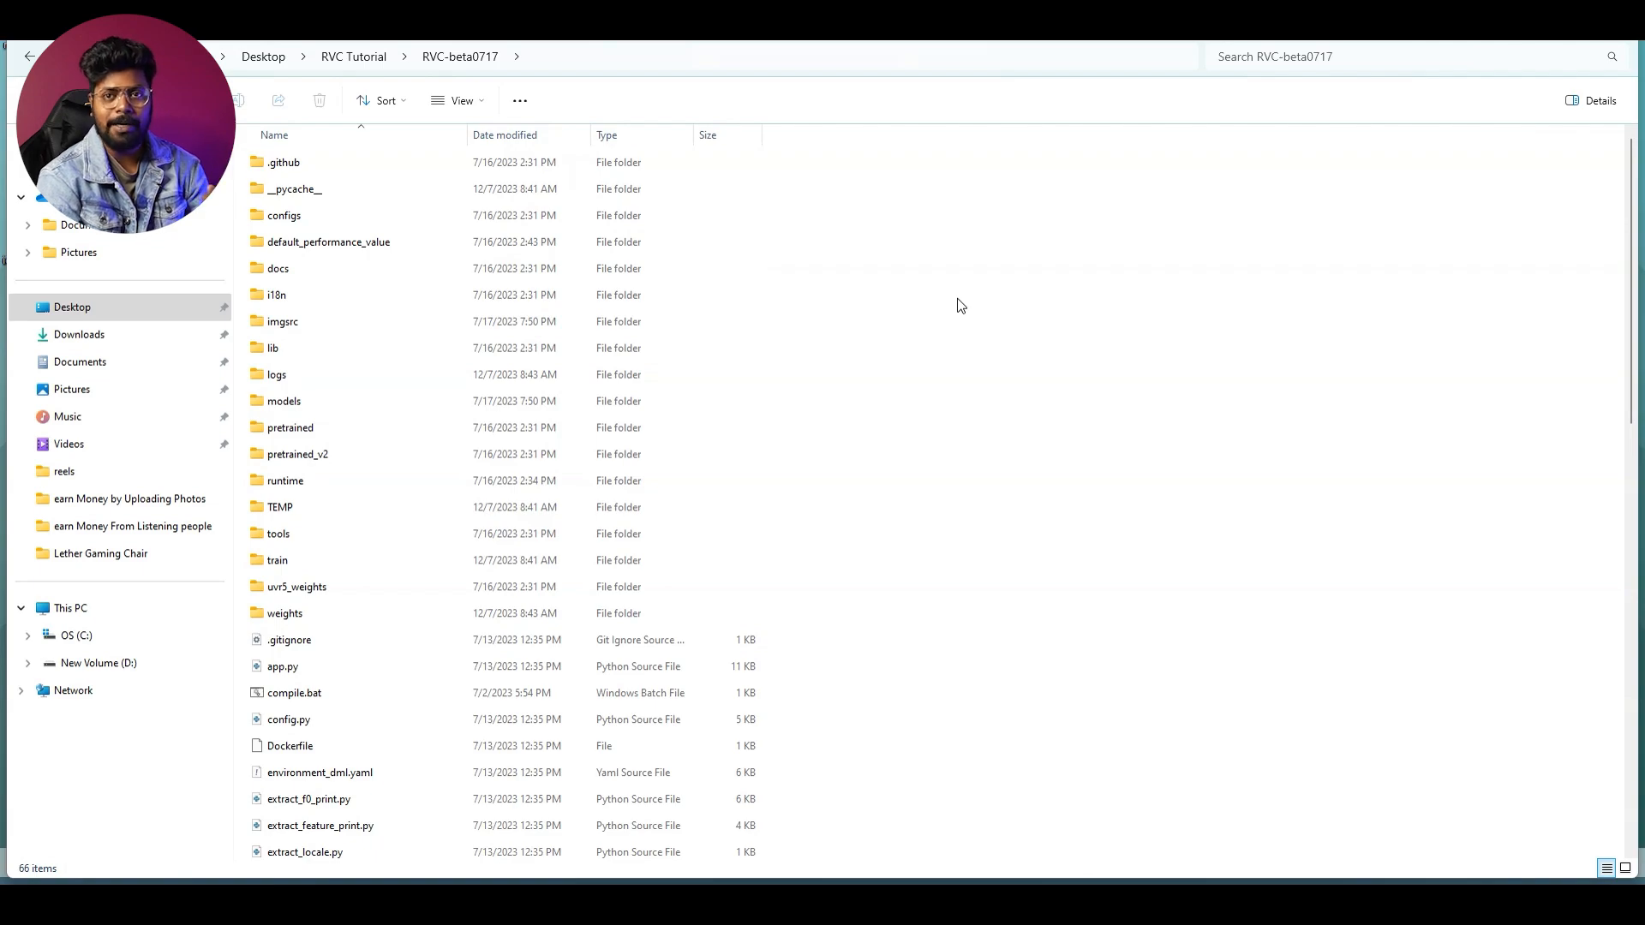
pyautogui.scroll(-7, 828, 367)
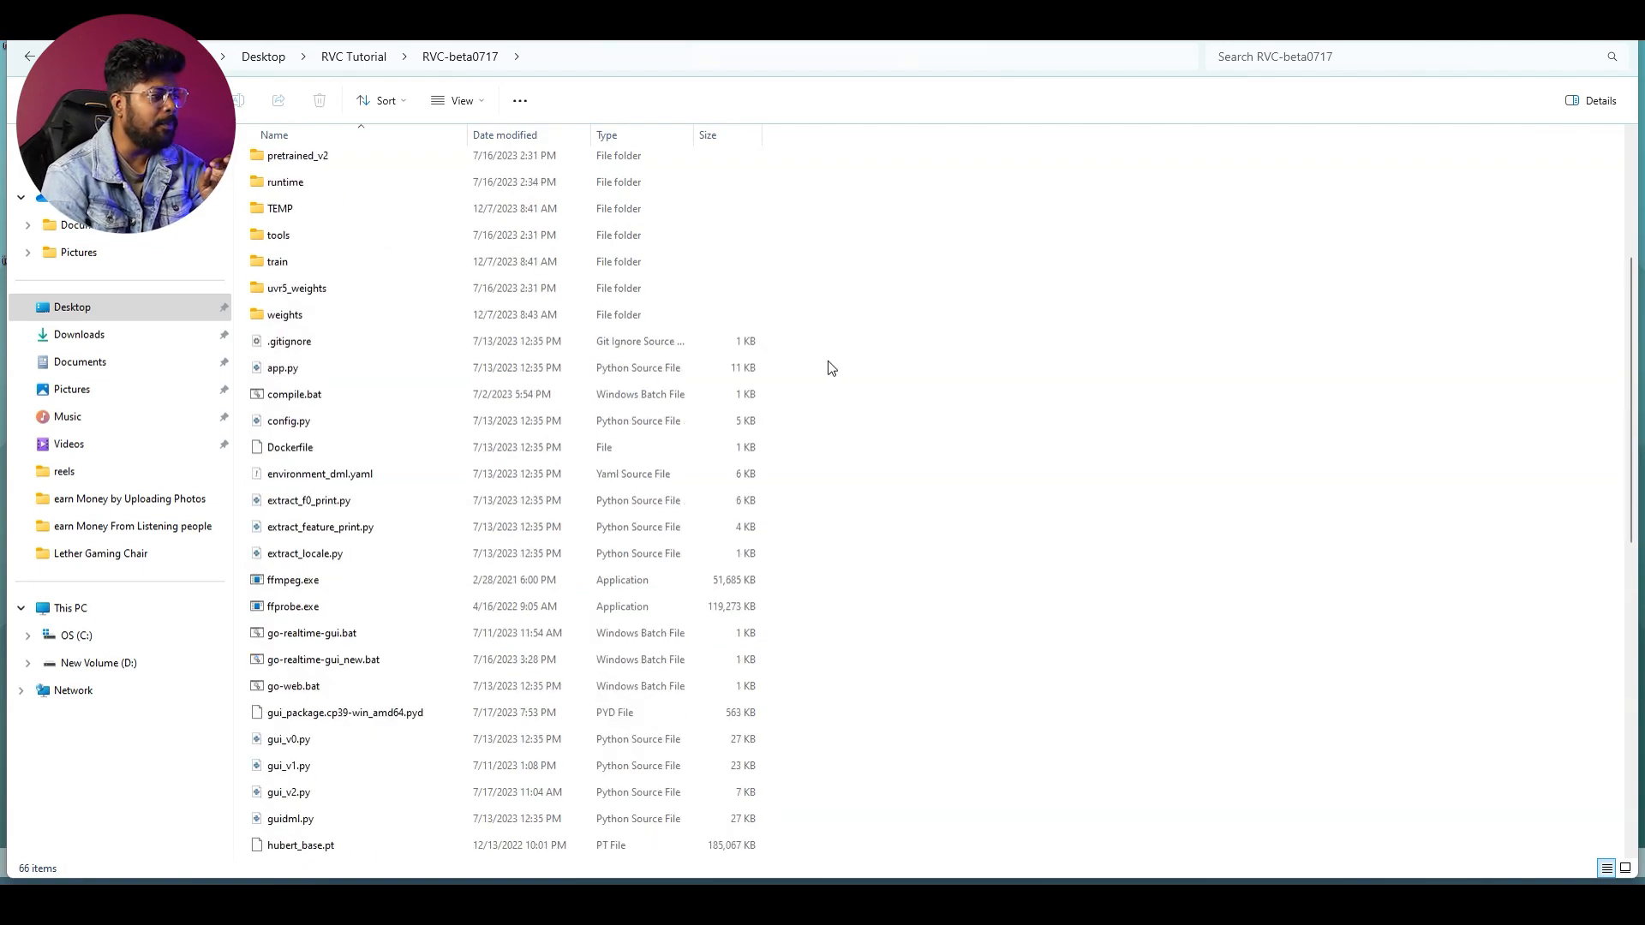
pyautogui.scroll(-2, 828, 368)
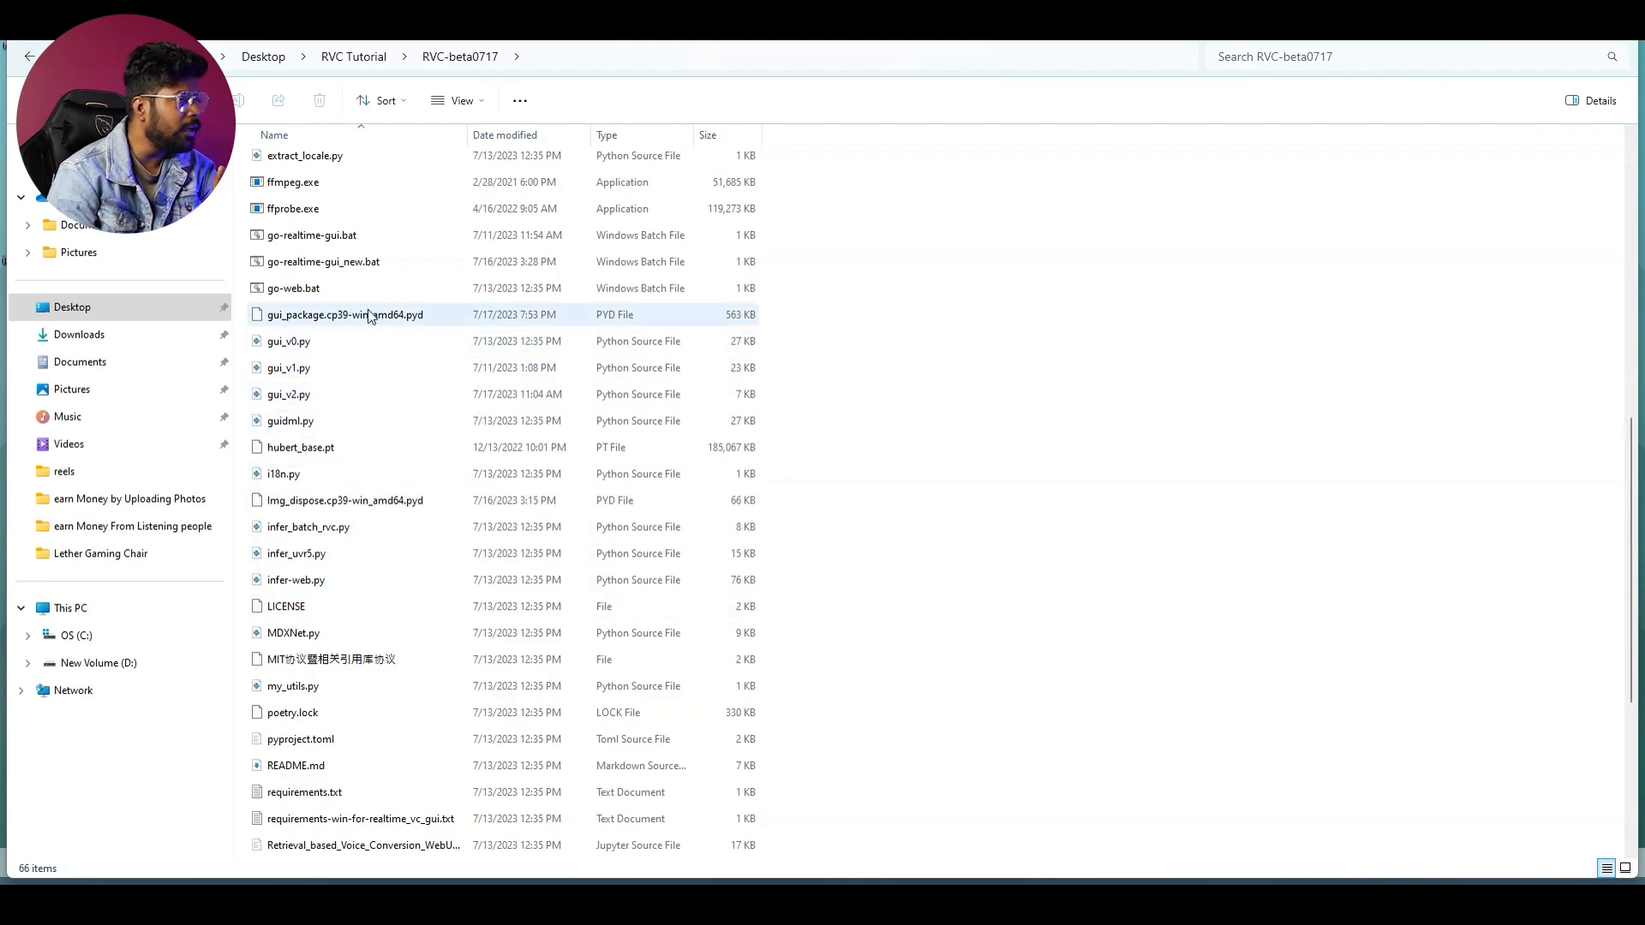
pyautogui.click(293, 295)
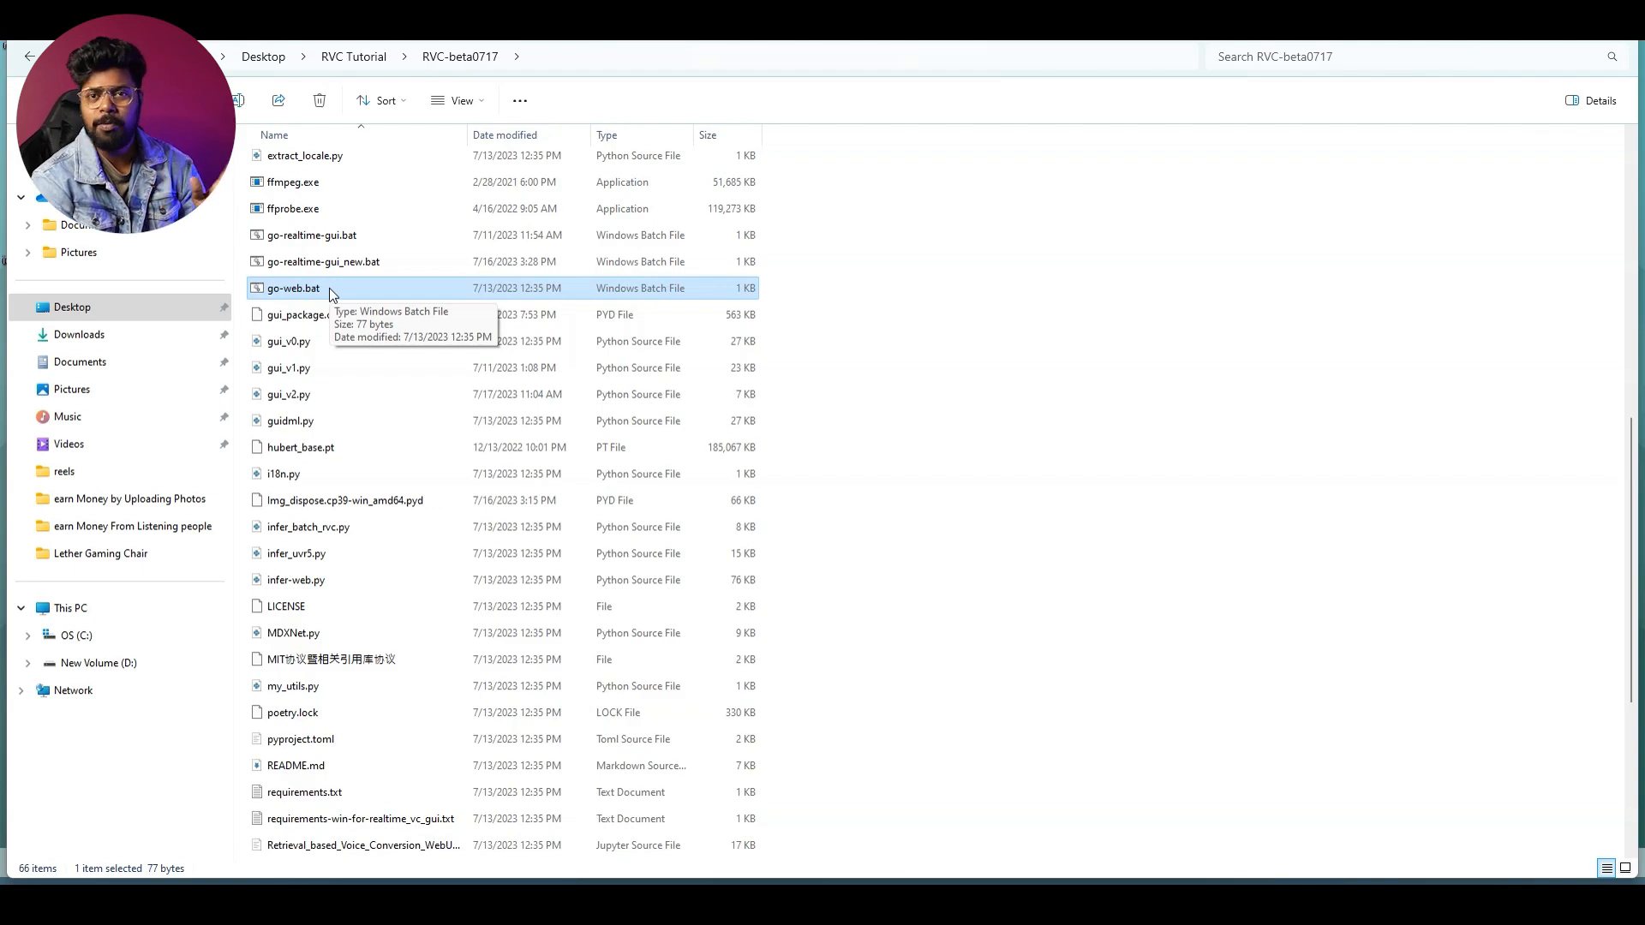
pyautogui.rightClick(326, 287)
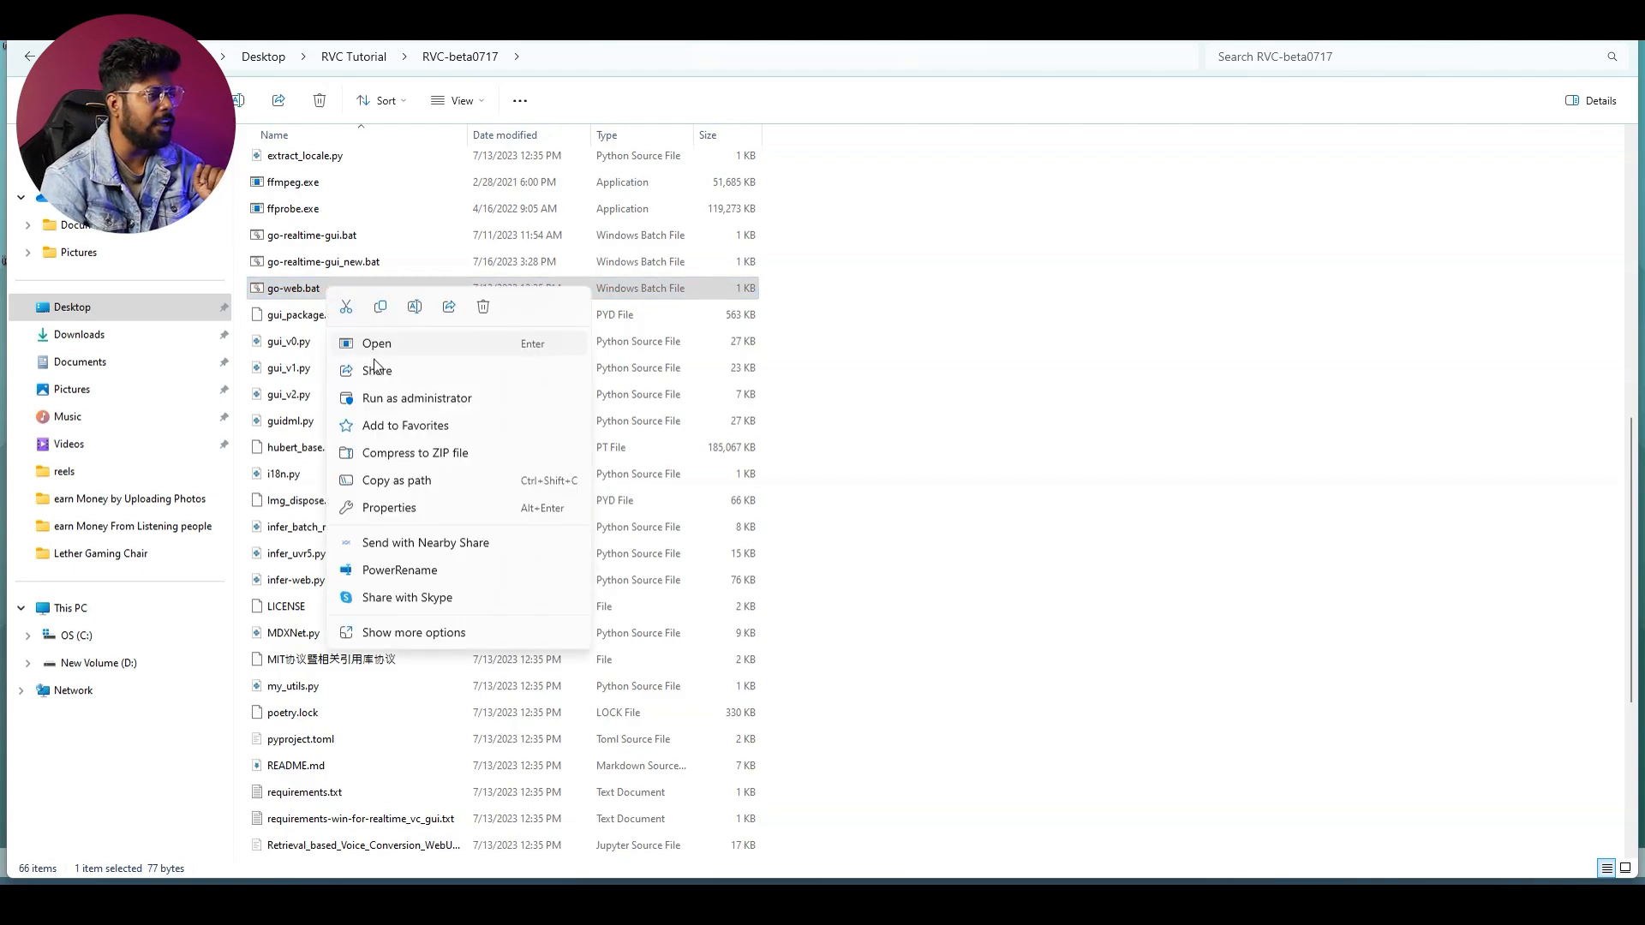
pyautogui.click(404, 404)
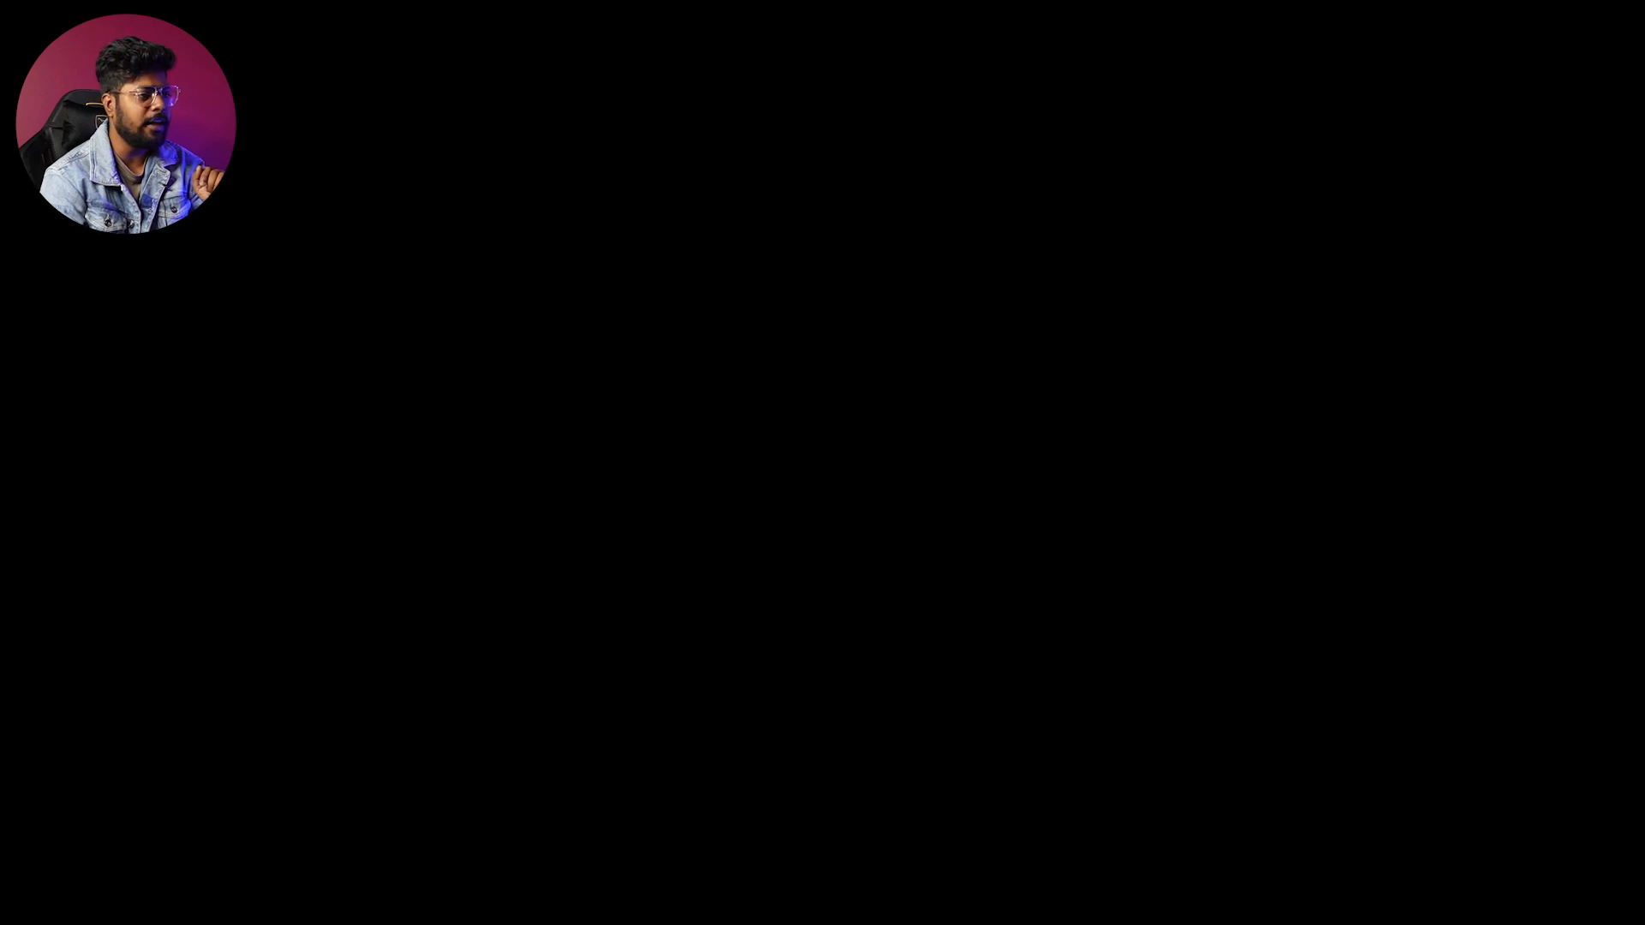
pyautogui.click(888, 552)
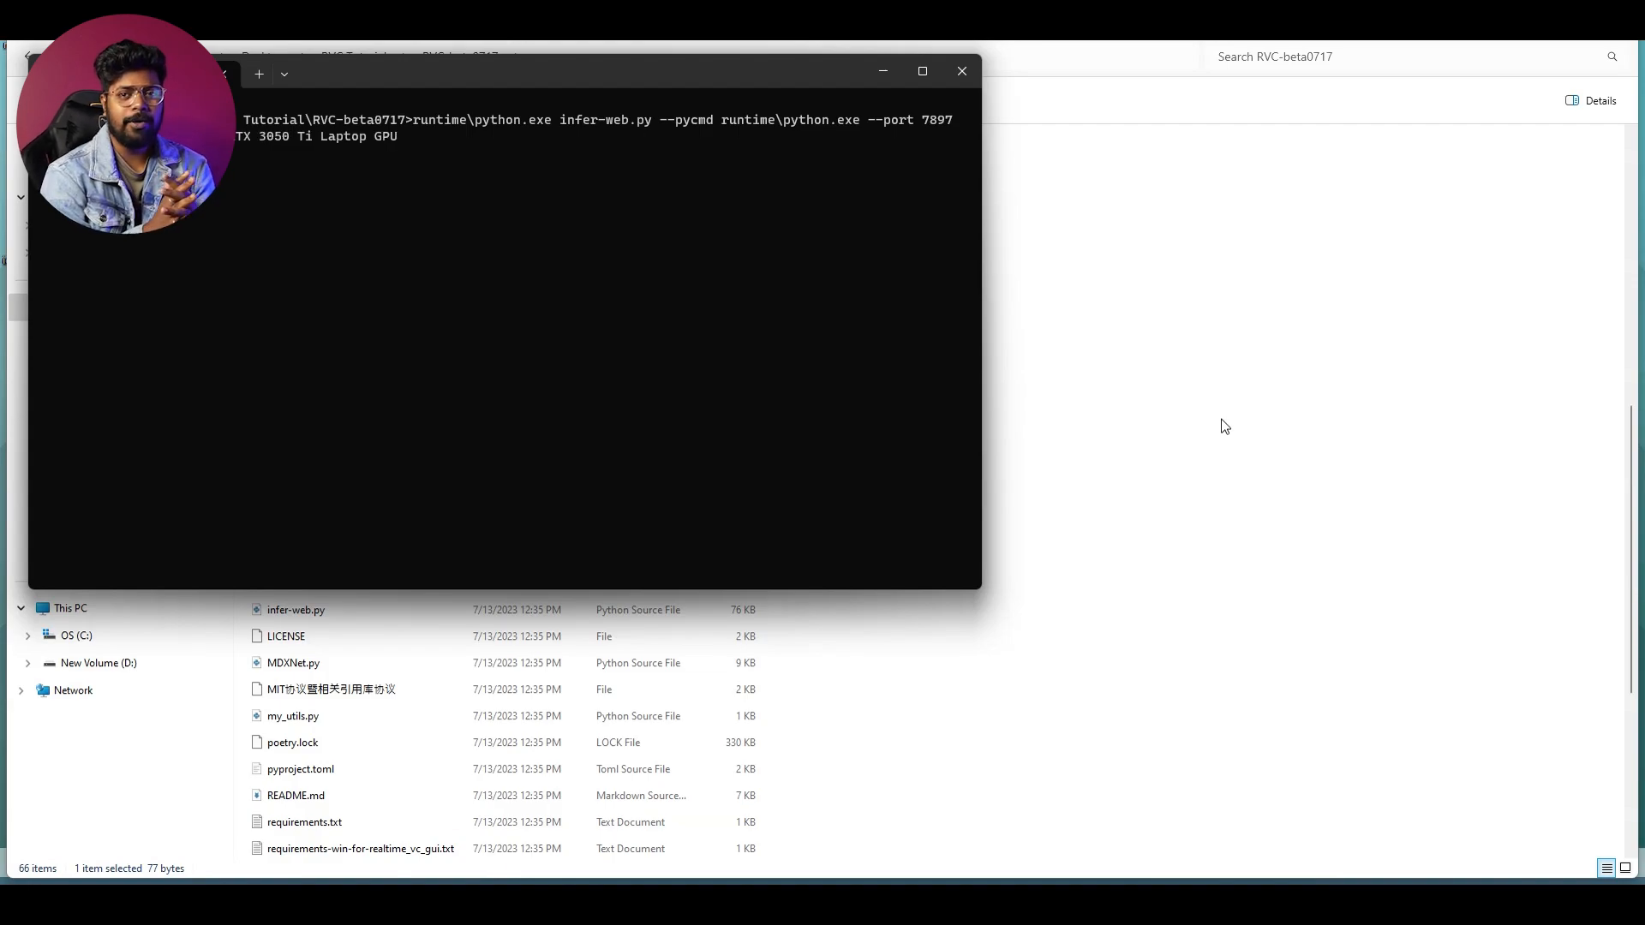
# Step: Check the server console and minimize it, and view the inferencing voices offered on the web page
pyautogui.scroll(-1, 1225, 426)
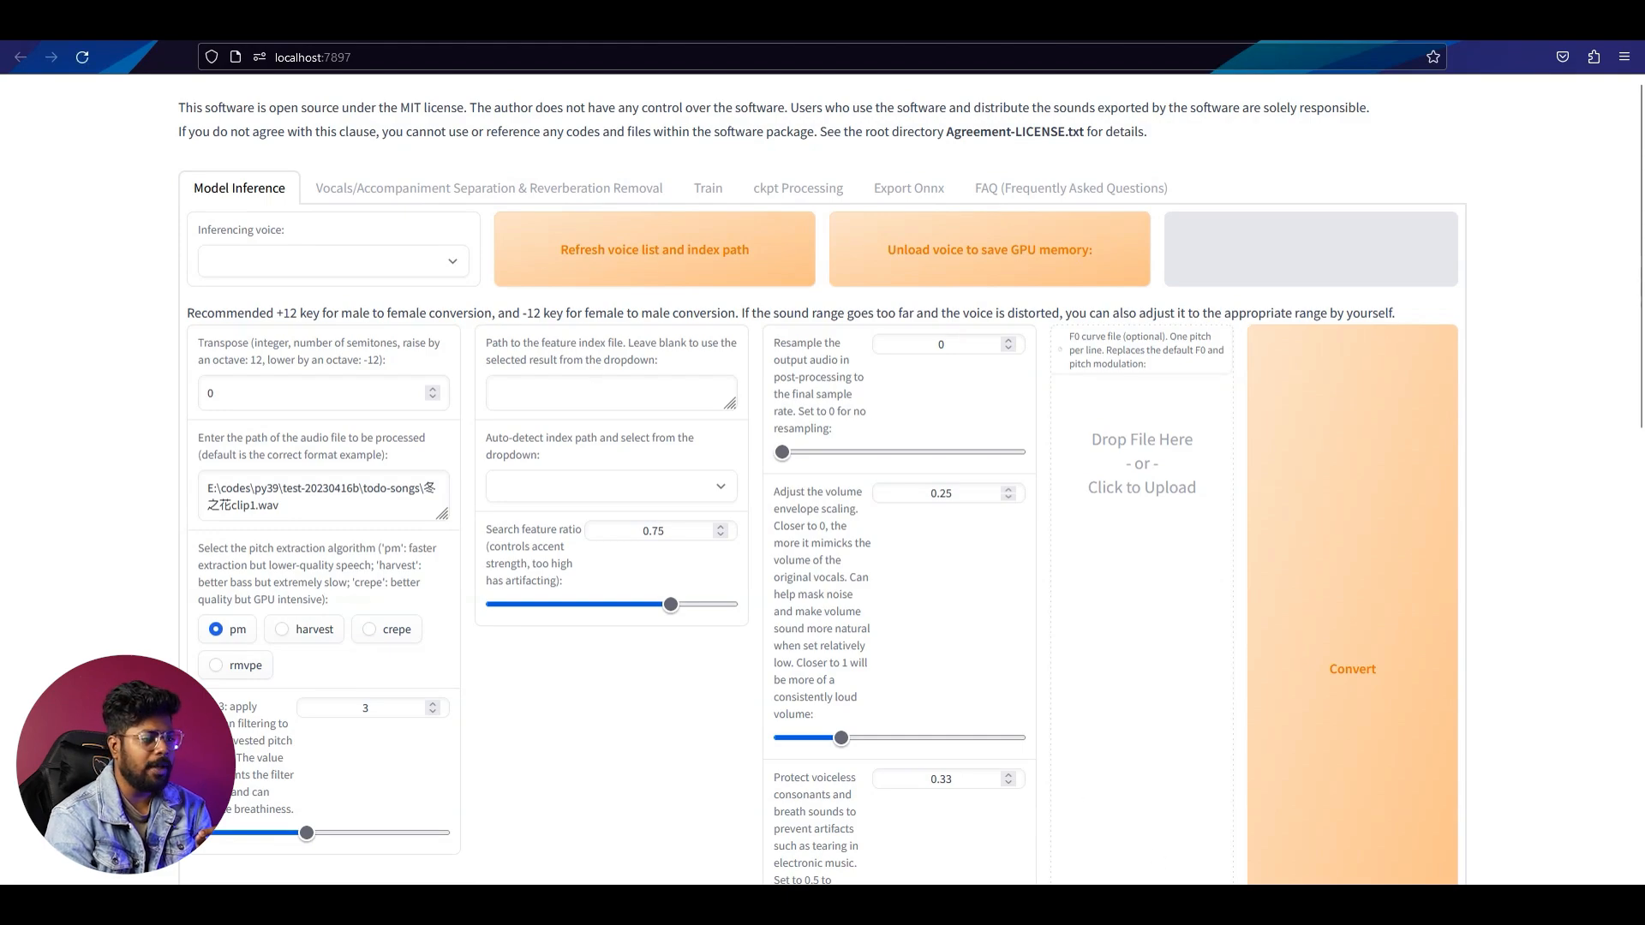
pyautogui.hotkey('alt', 'Tab')
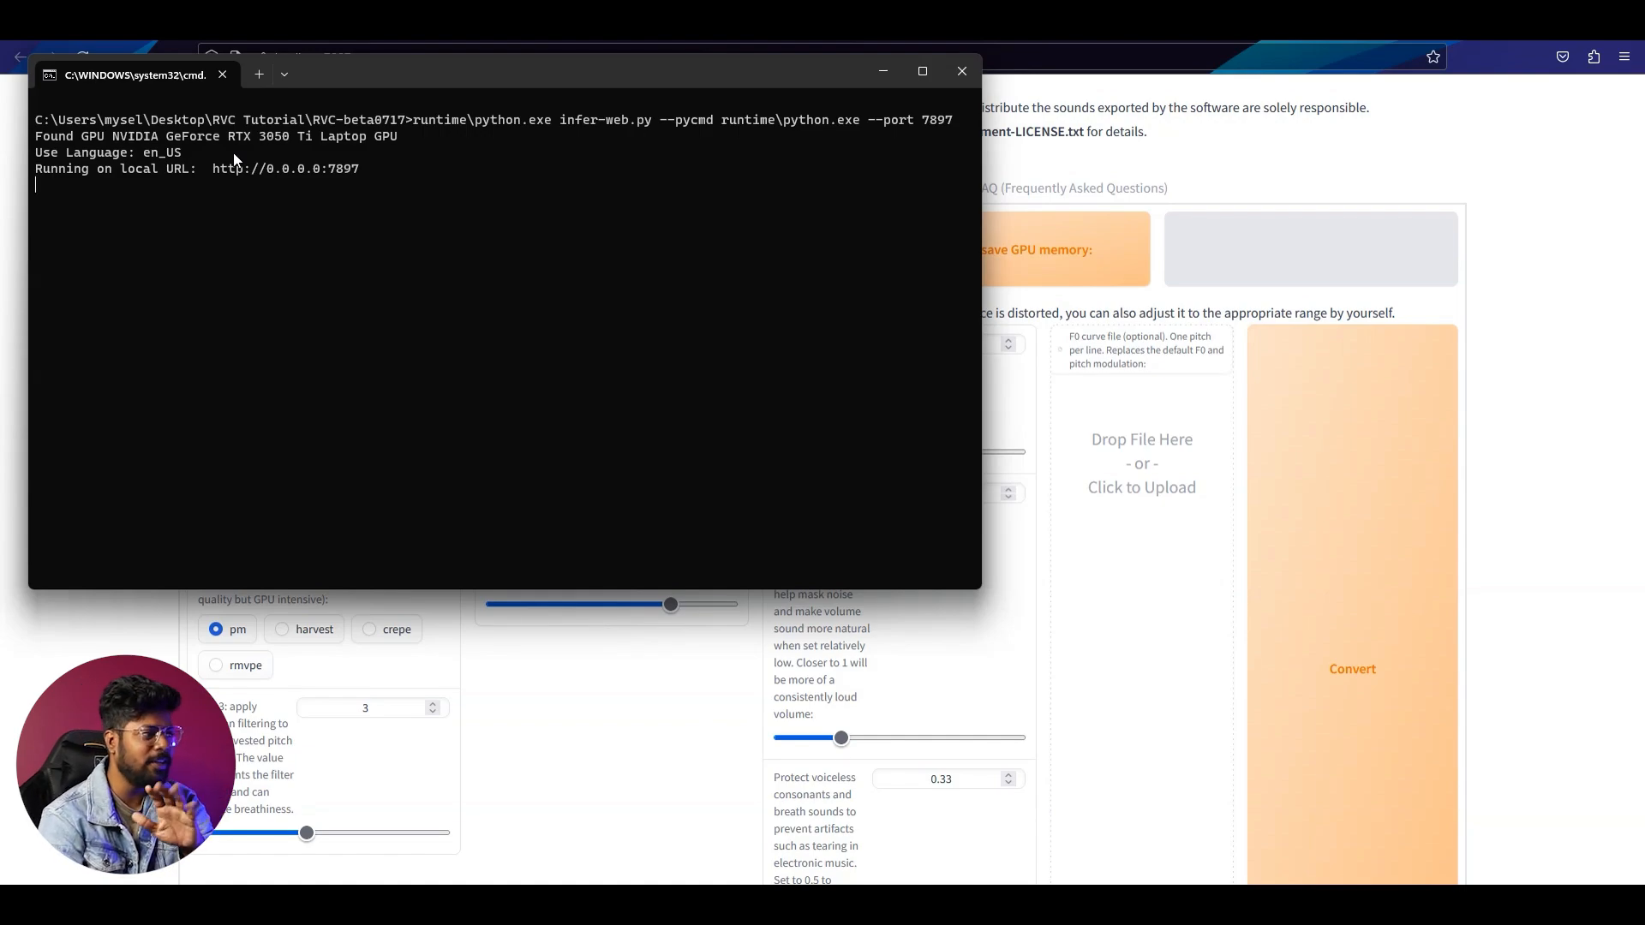
pyautogui.click(878, 71)
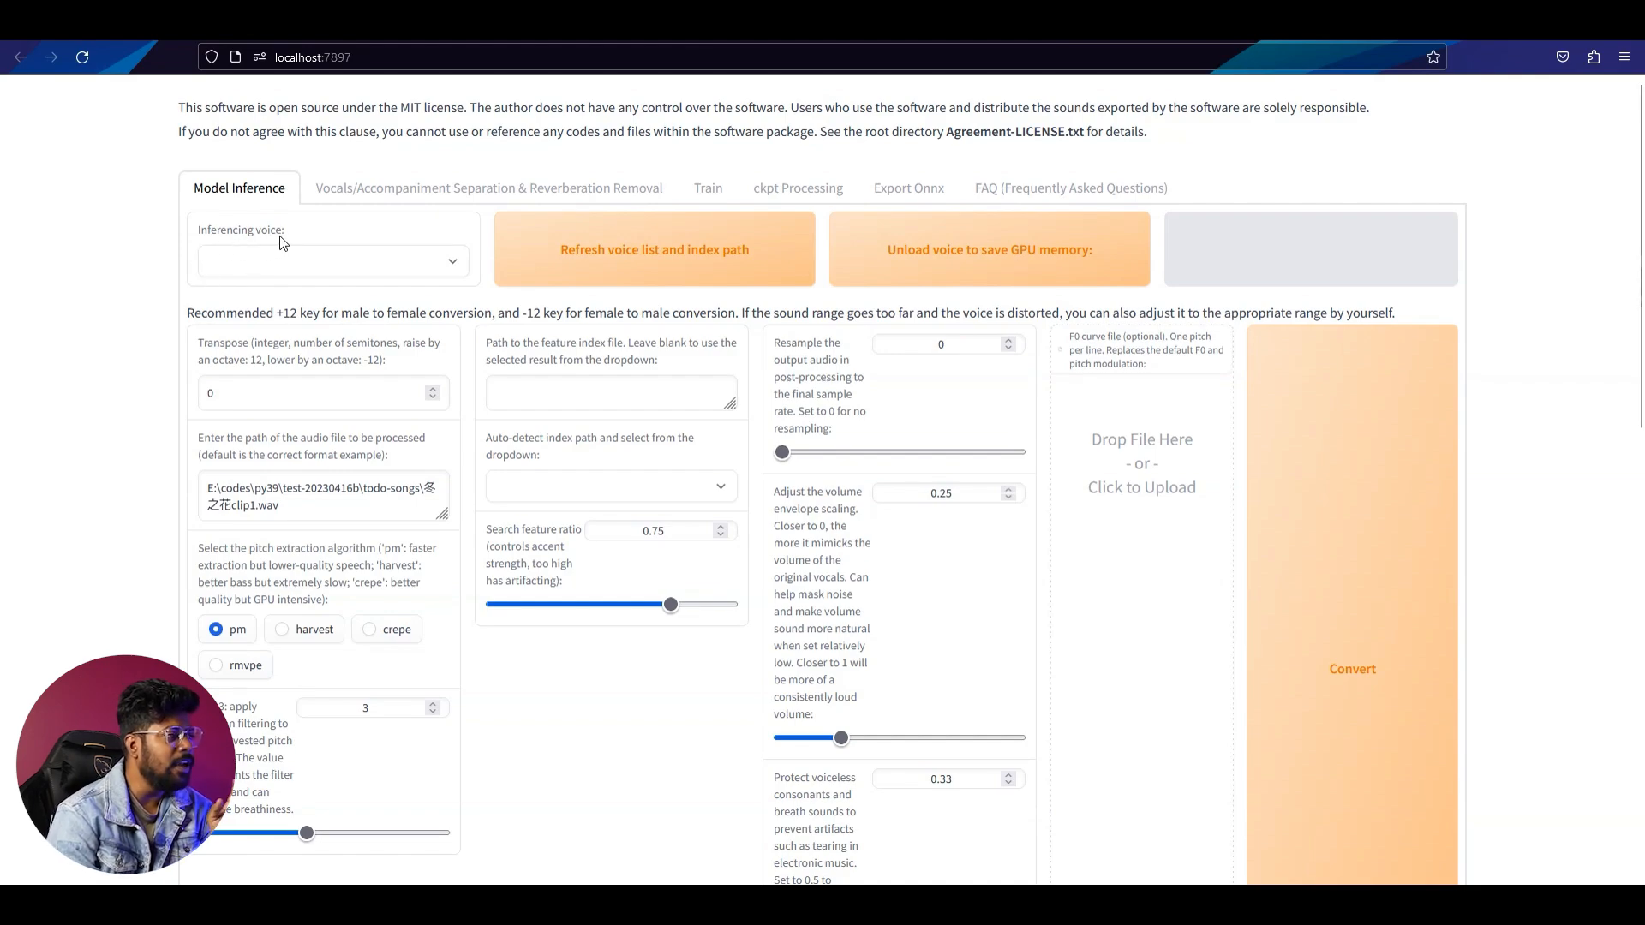
pyautogui.click(326, 265)
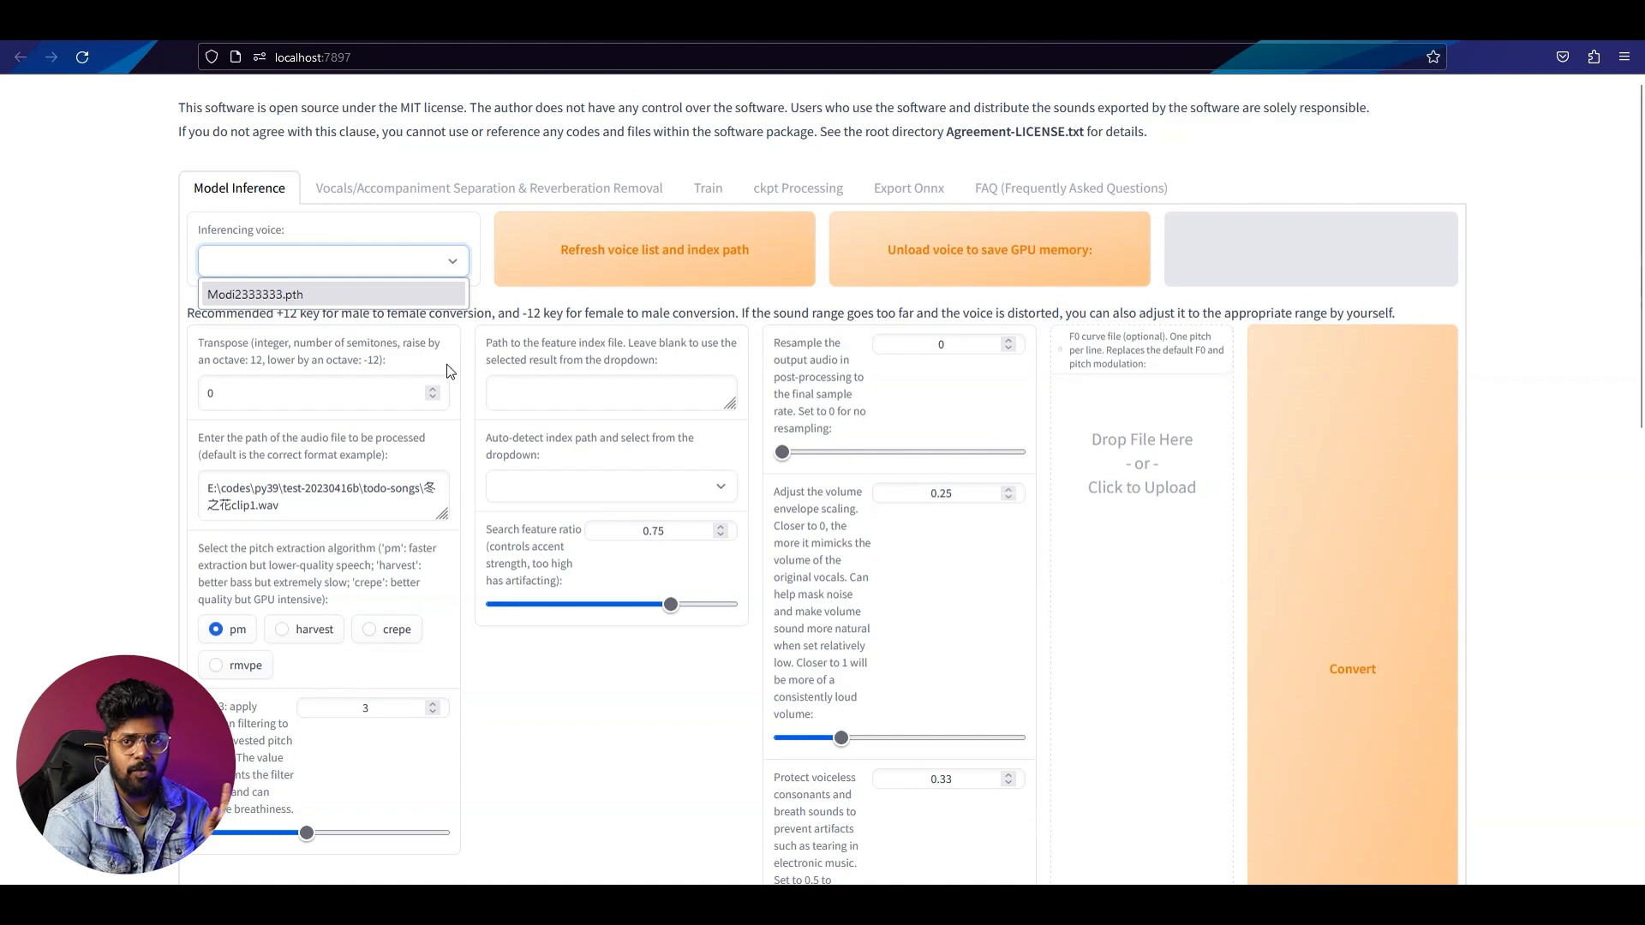
pyautogui.click(470, 375)
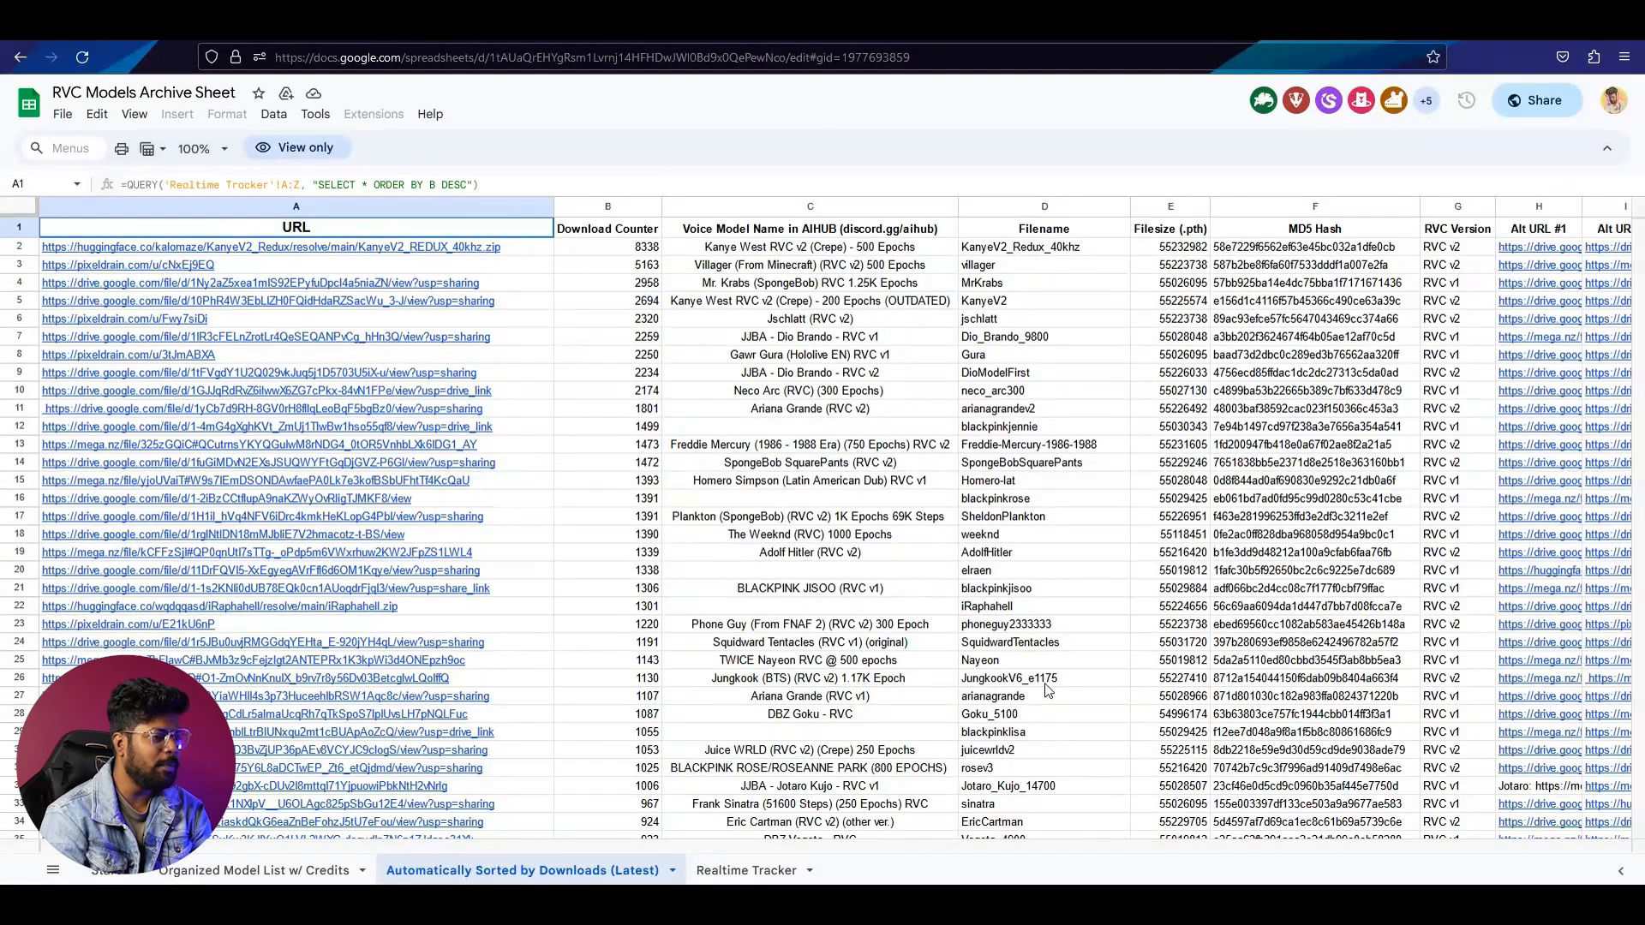
# Step: Search the RVC Models Archive Sheet for "modi" and go to the Modi2333333 row
pyautogui.hotkey('ctrl', 'f')
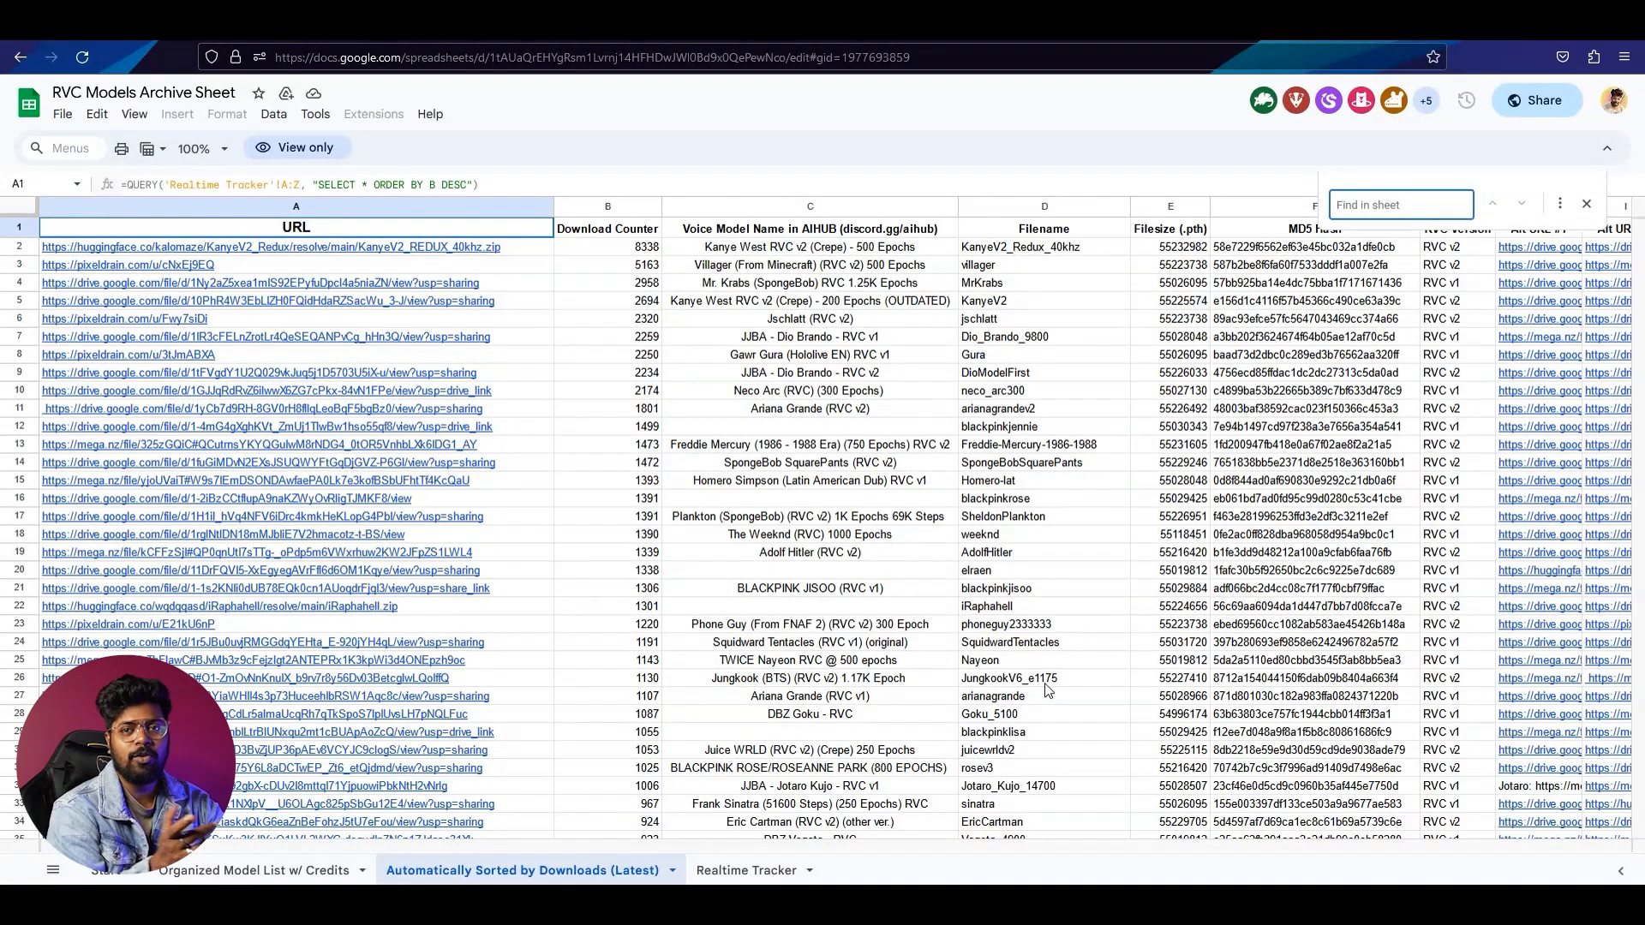
pyautogui.write('modi')
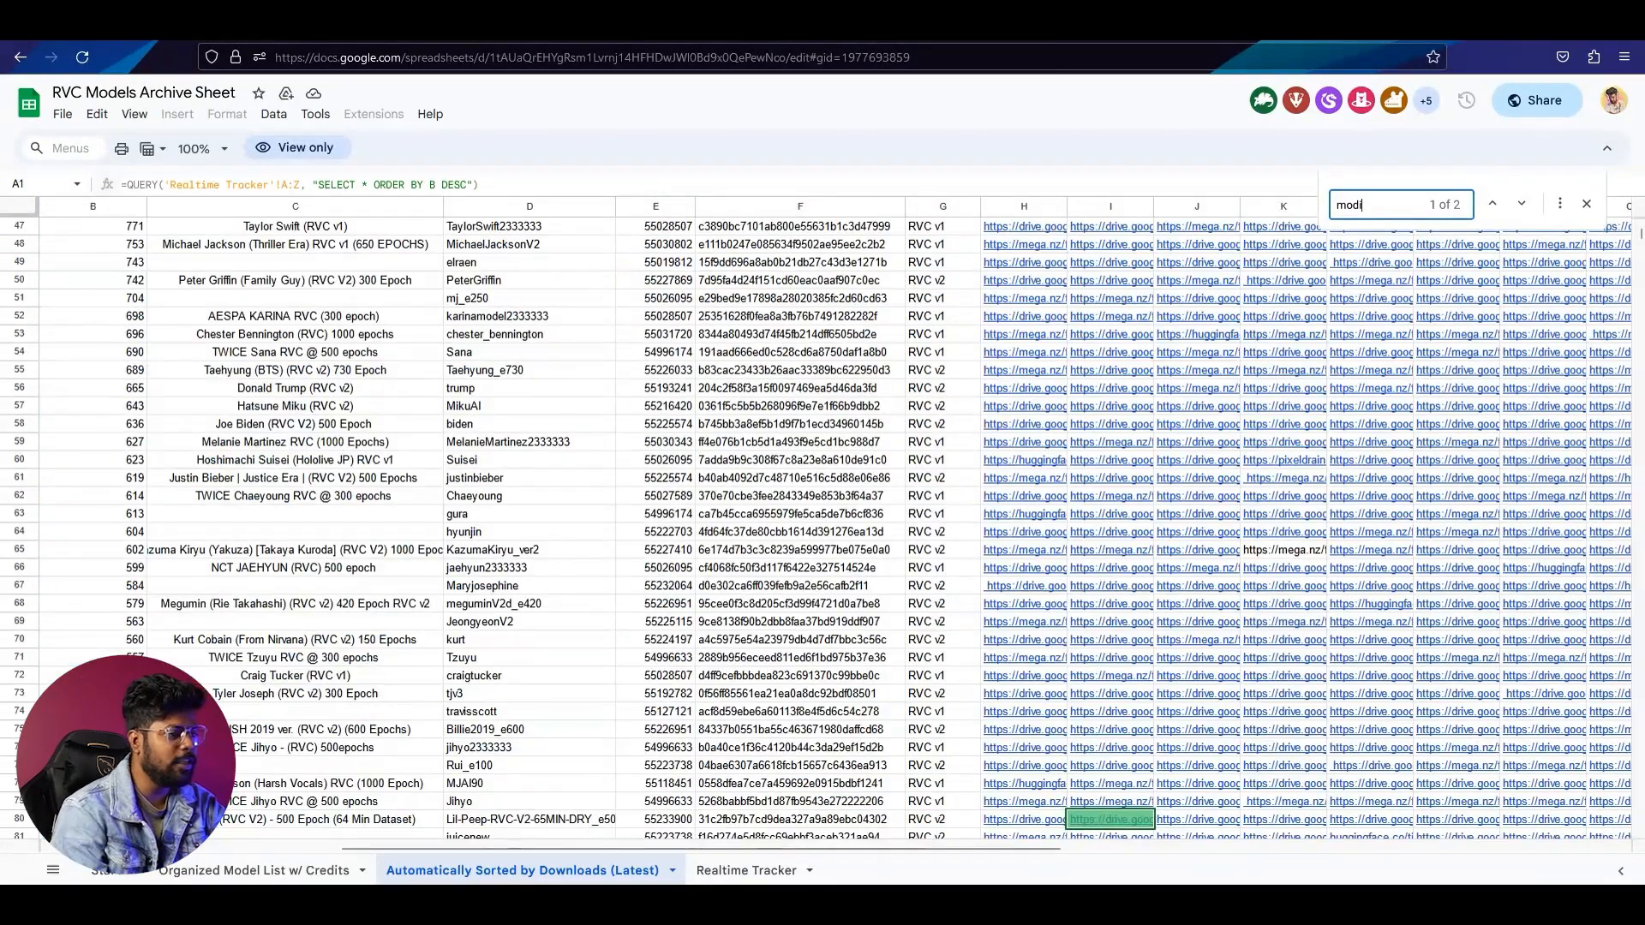
pyautogui.press('Return')
pyautogui.press('Return')
pyautogui.press('Return')
pyautogui.press('Return')
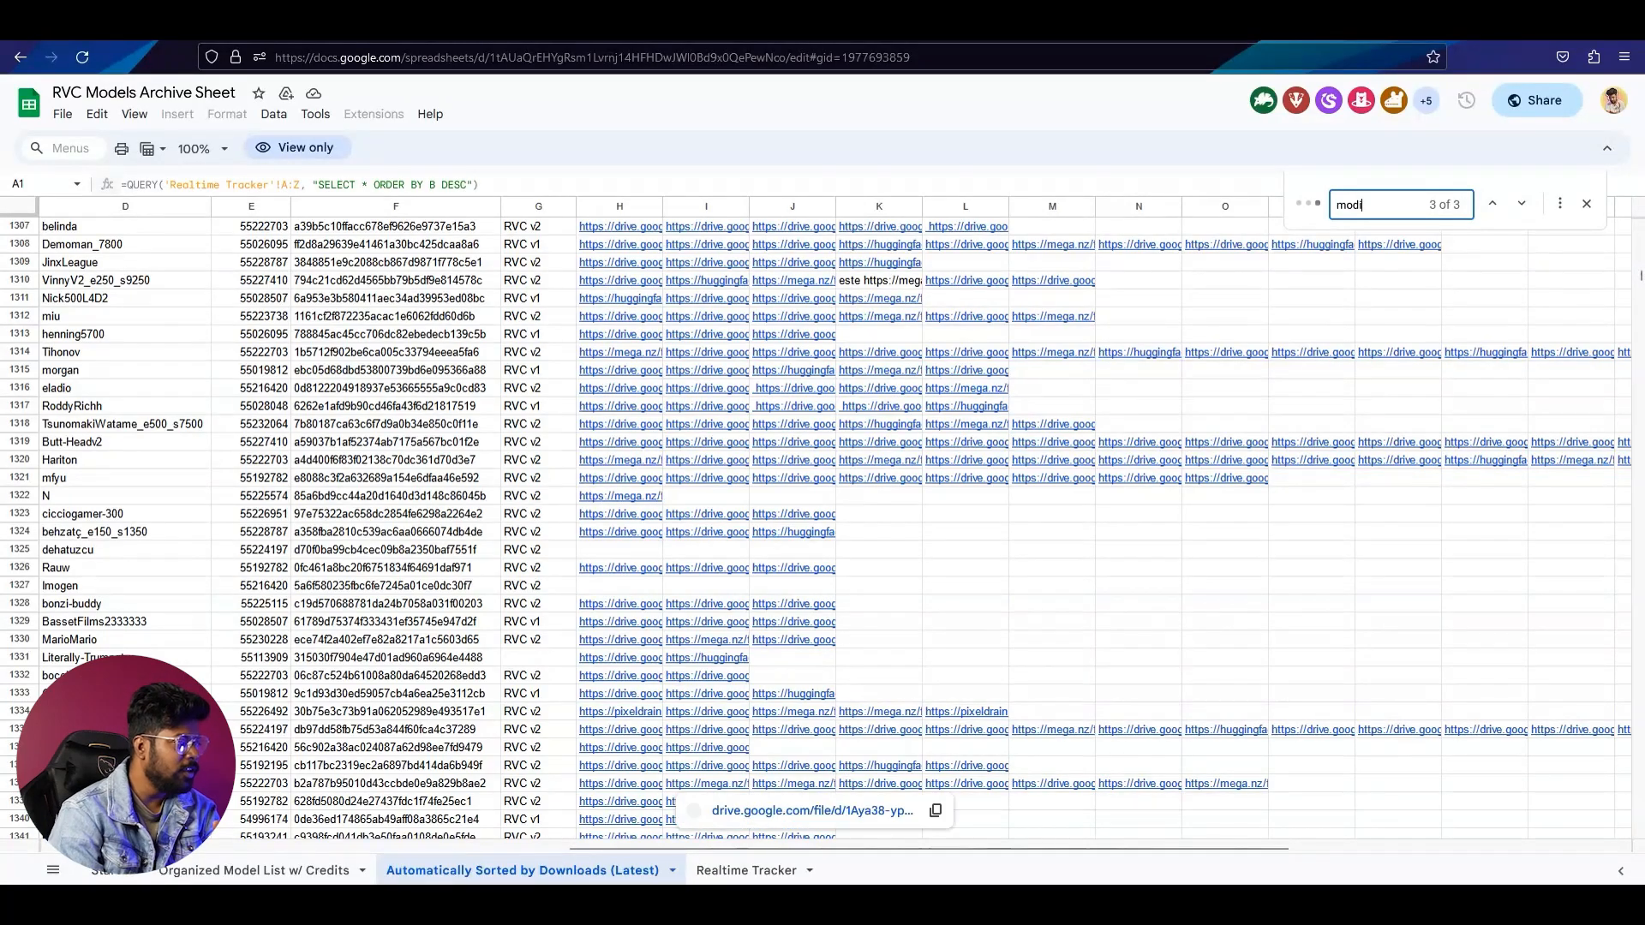
pyautogui.scroll(-5, 311, 734)
pyautogui.scroll(-2, 310, 734)
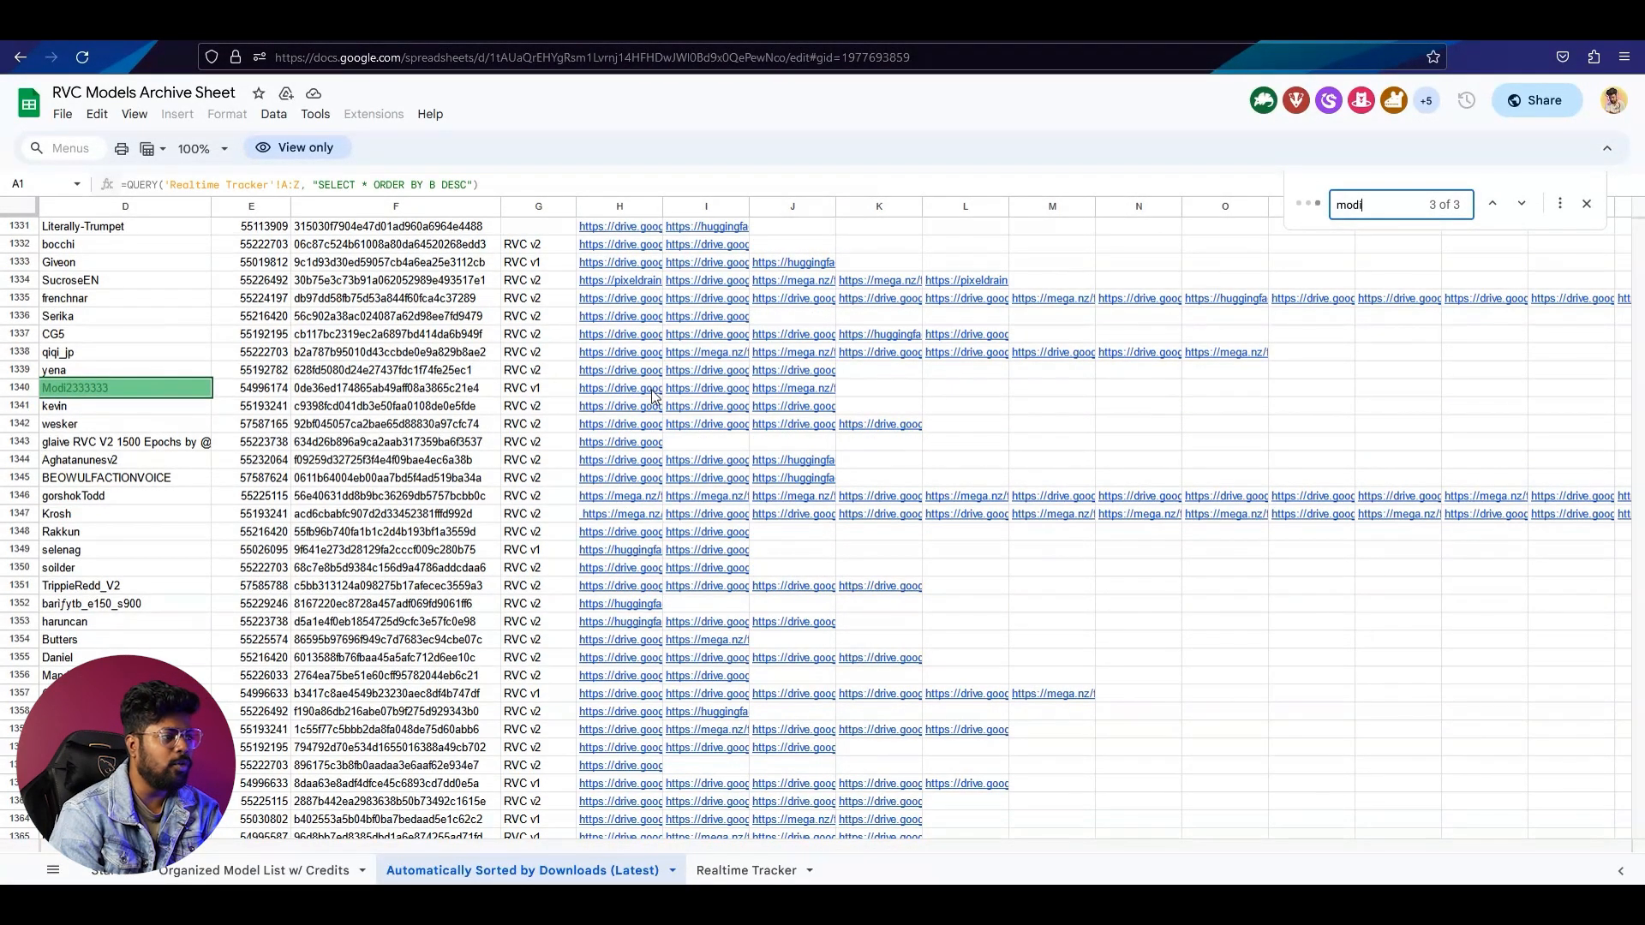
# Step: Open the first alternate download link of the Modi2333333 model, which leads to Modi.zip on Google Drive
pyautogui.moveTo(653, 392)
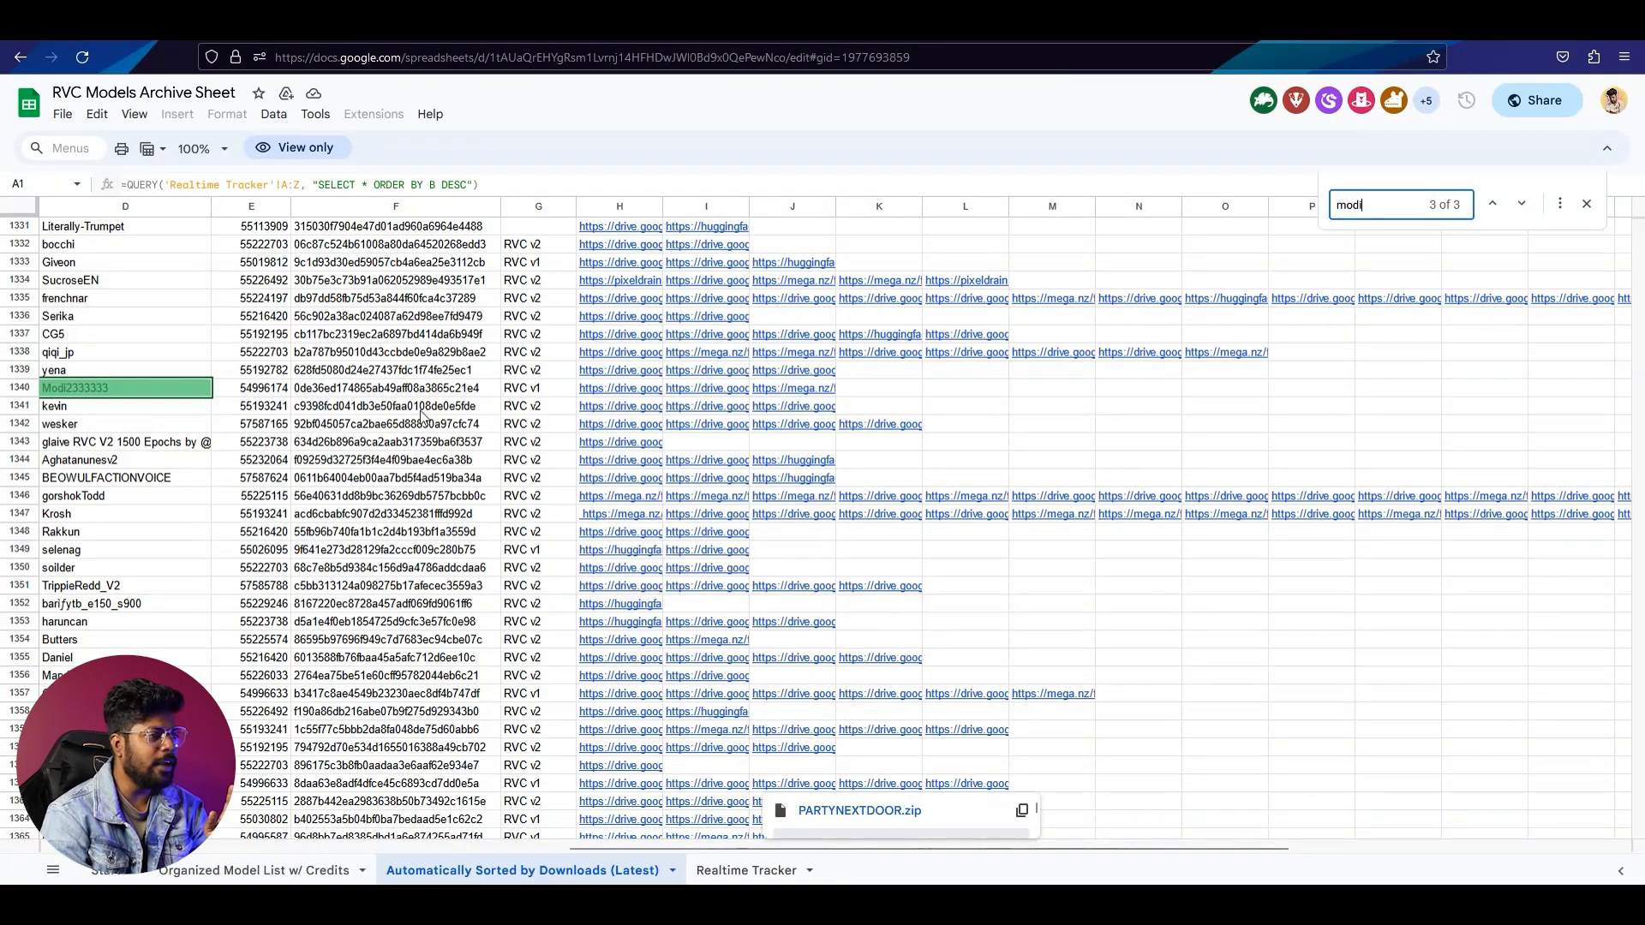
pyautogui.click(615, 391)
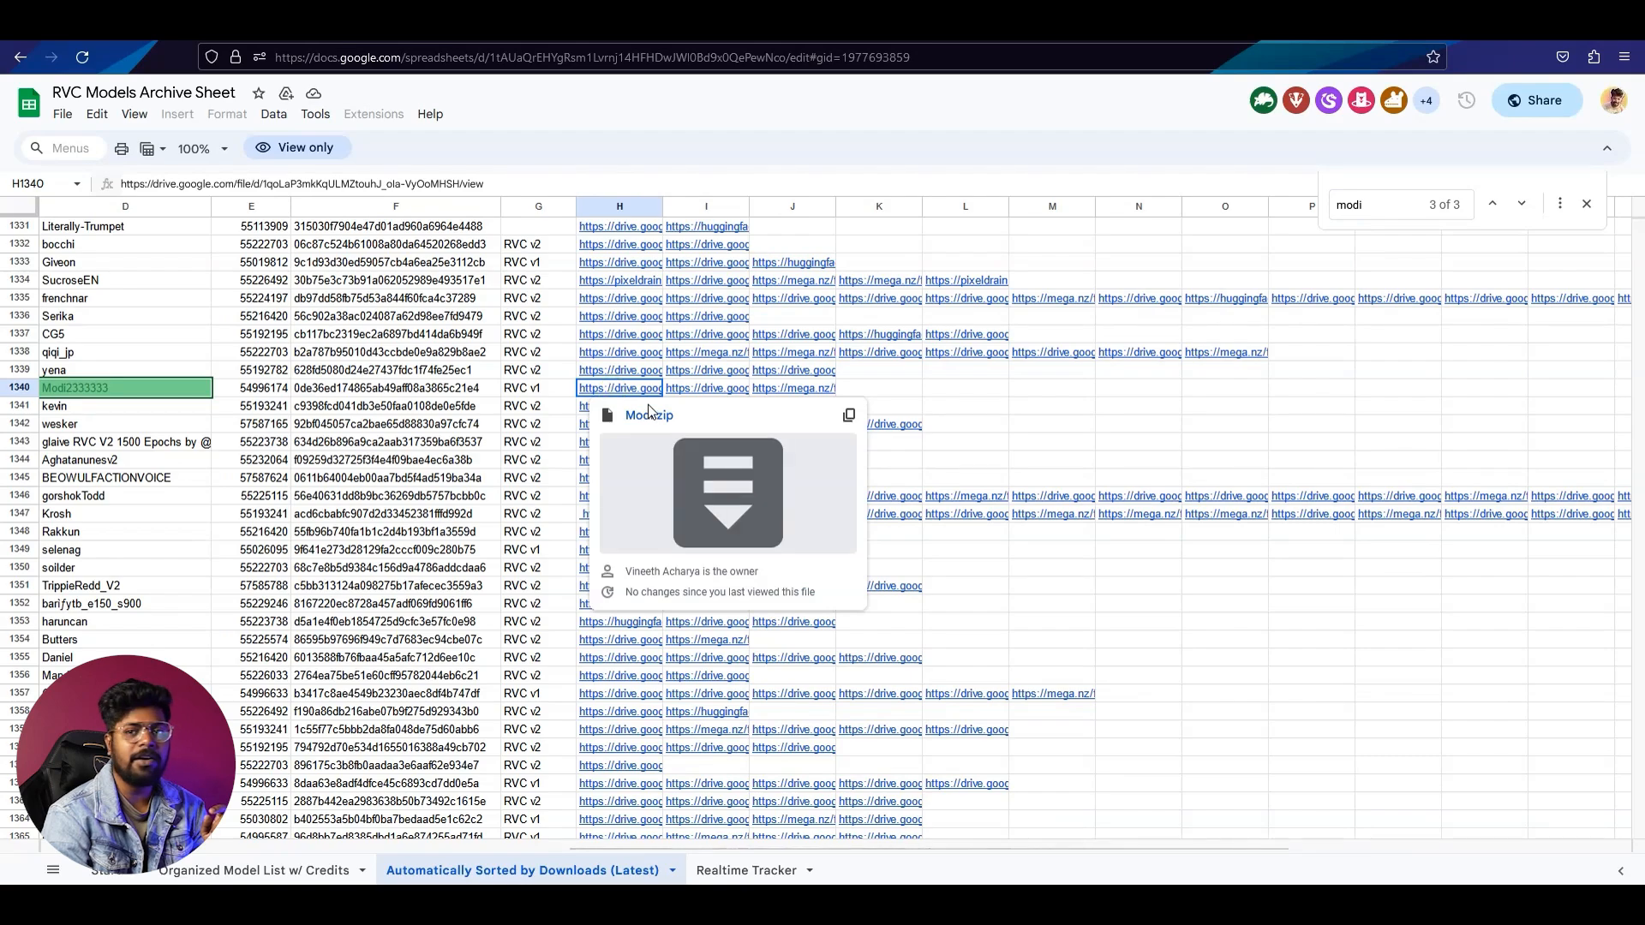
pyautogui.click(650, 415)
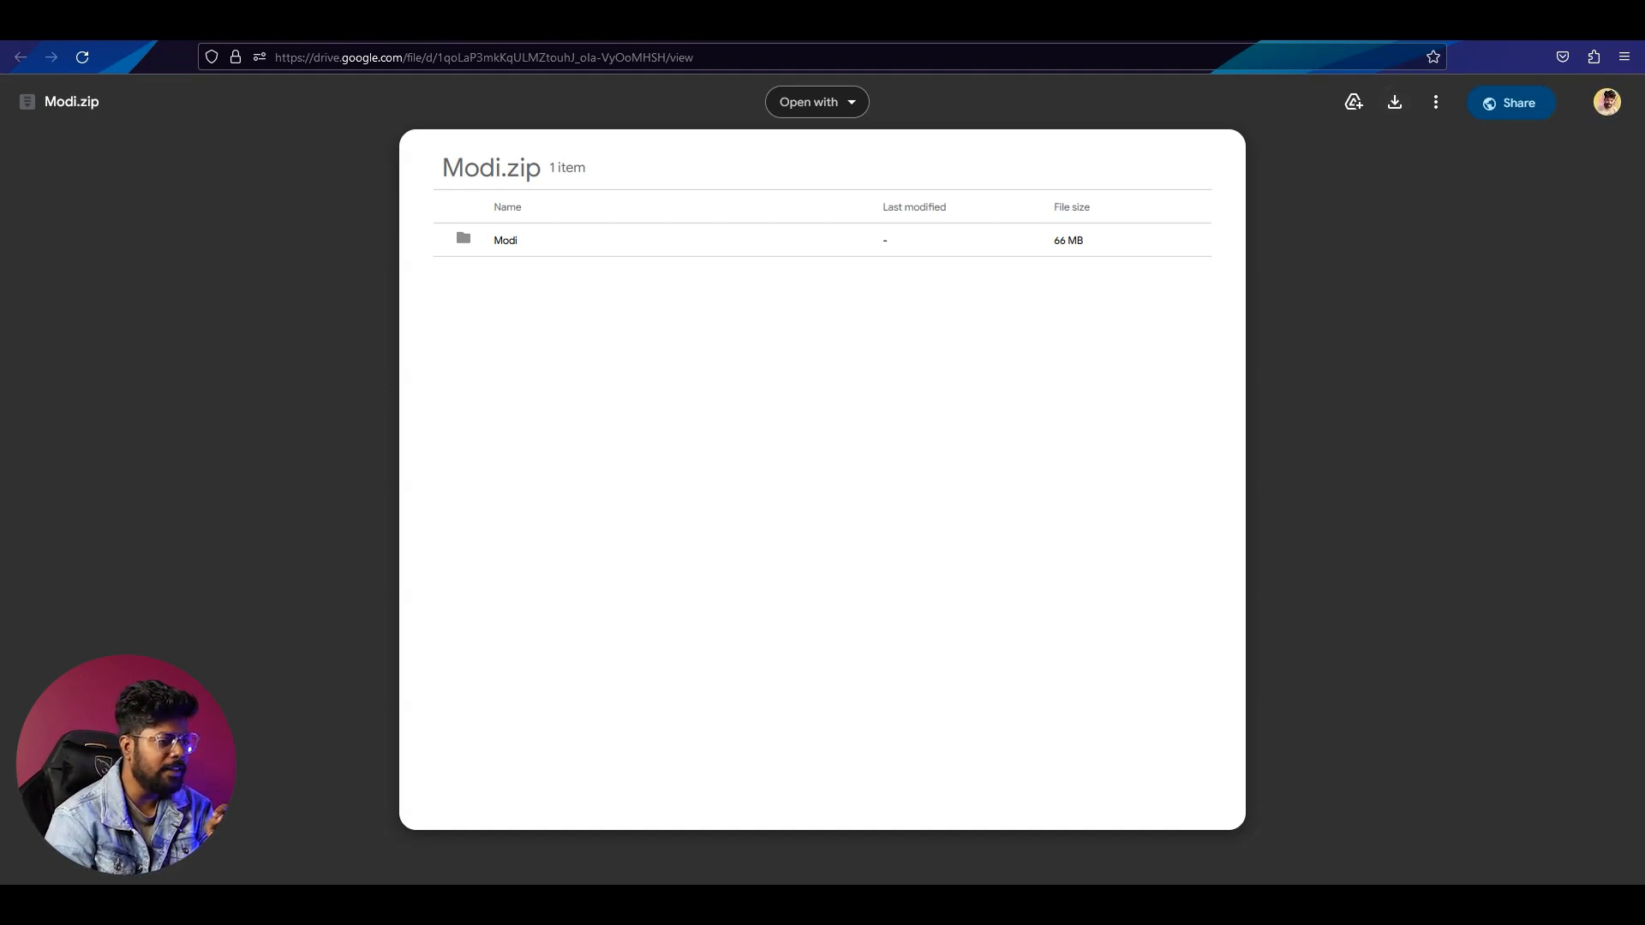
# Step: Switch to File Explorer and select Modi2333333.pth in the inner Modi folder under RVC Tutorial
pyautogui.moveTo(900, 904)
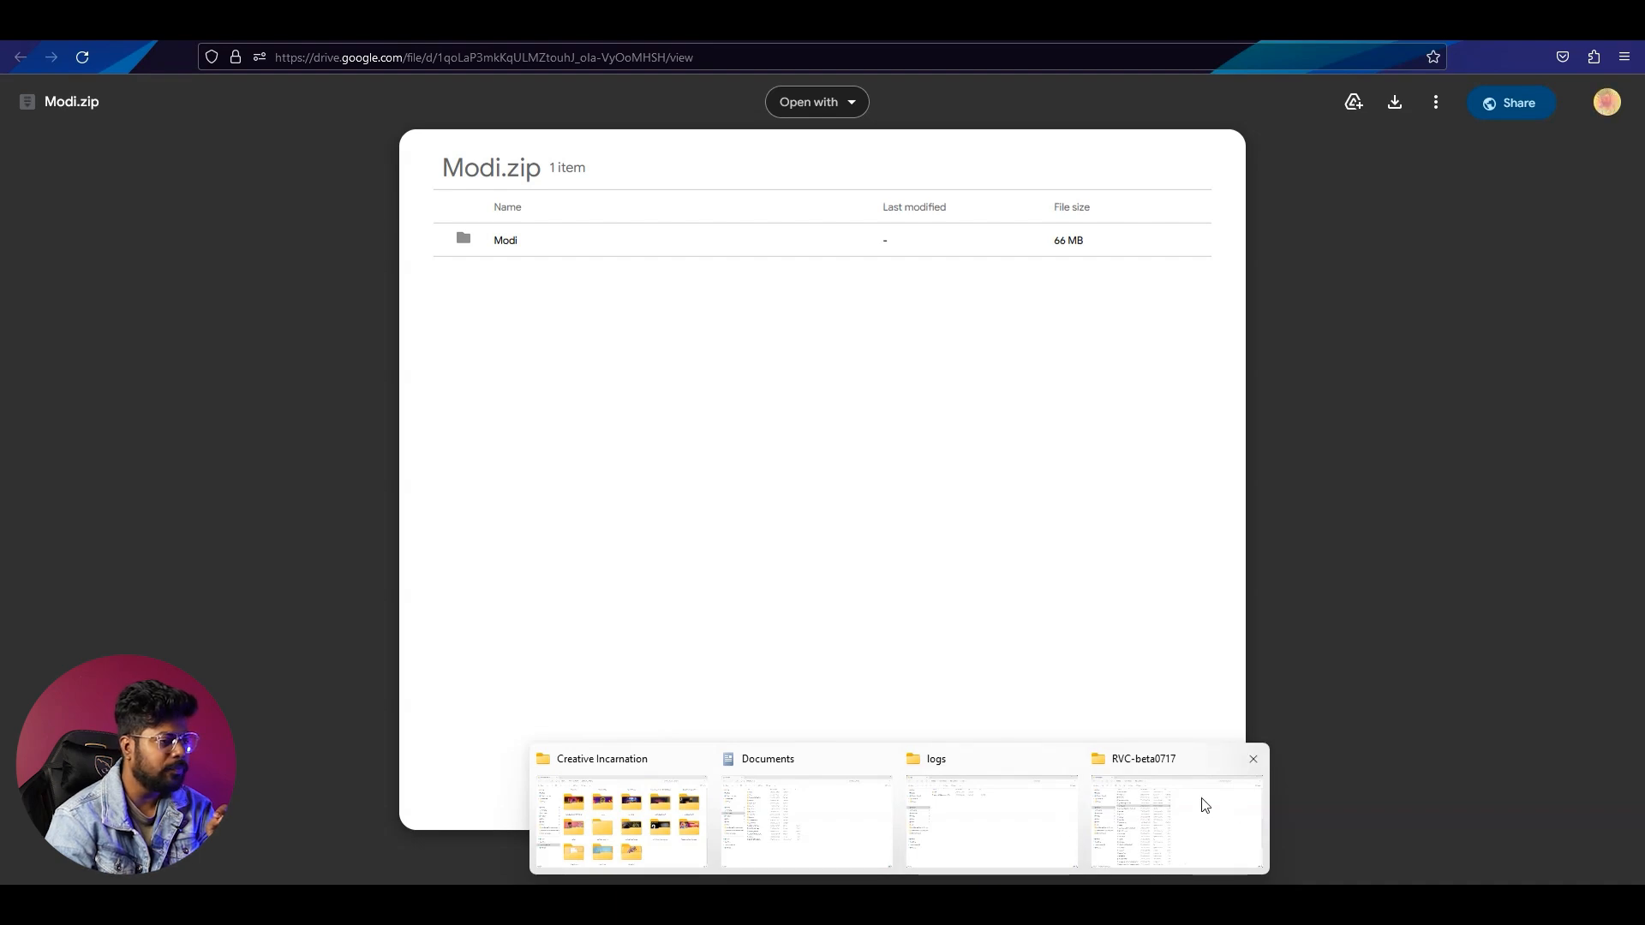
pyautogui.click(1204, 805)
pyautogui.click(355, 57)
pyautogui.click(307, 219)
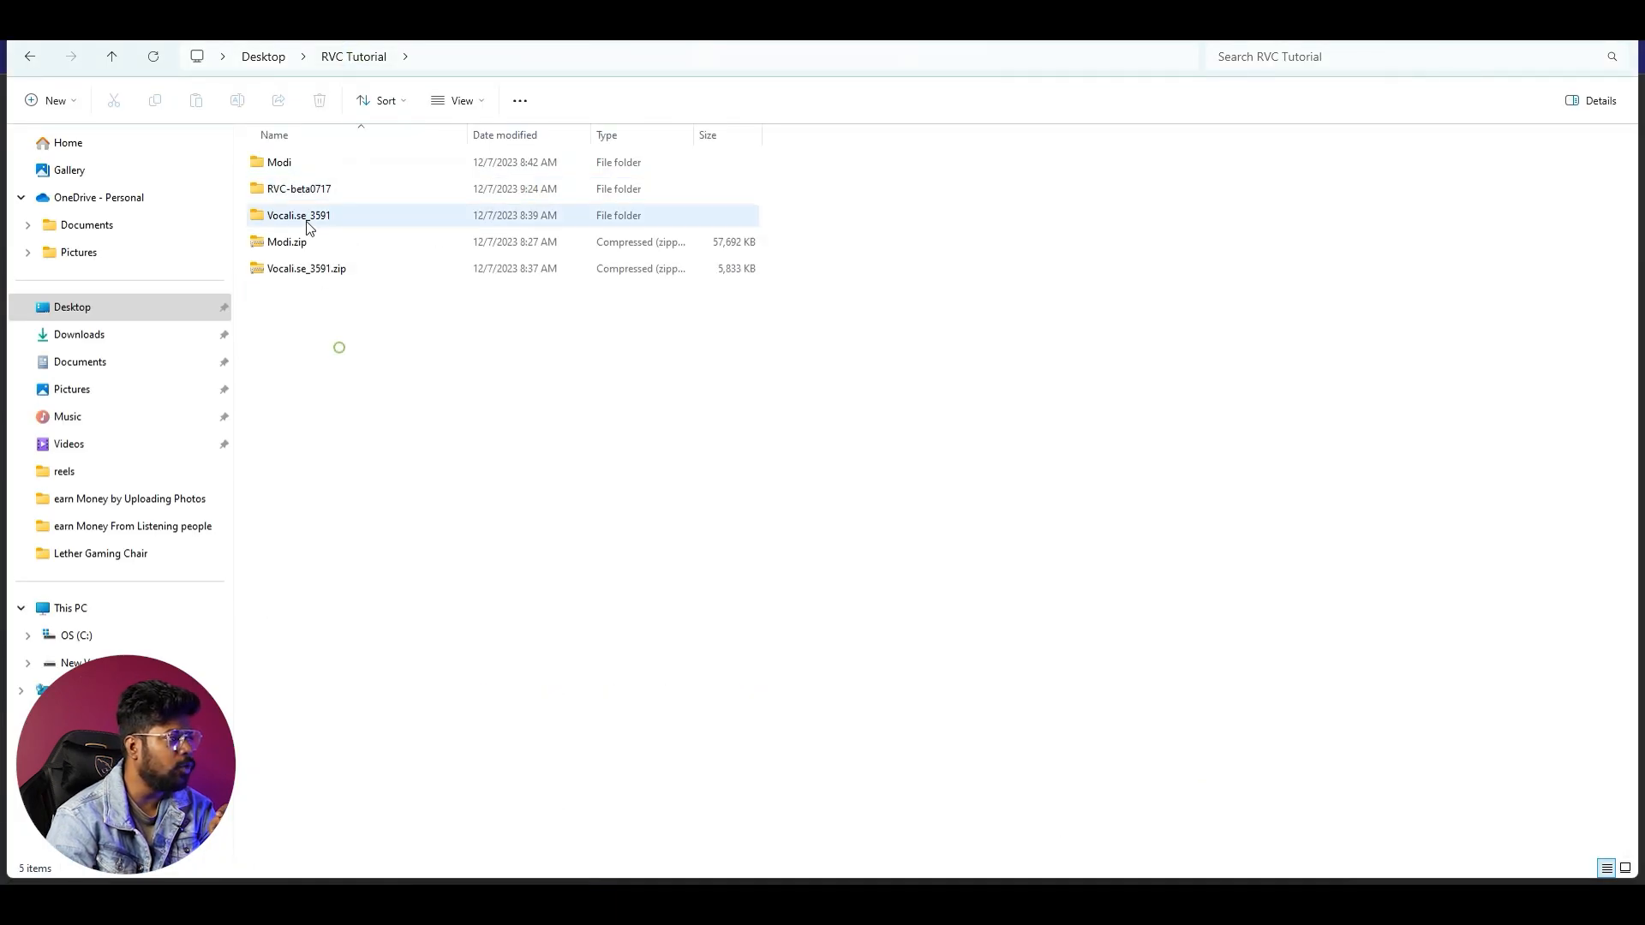
pyautogui.click(301, 243)
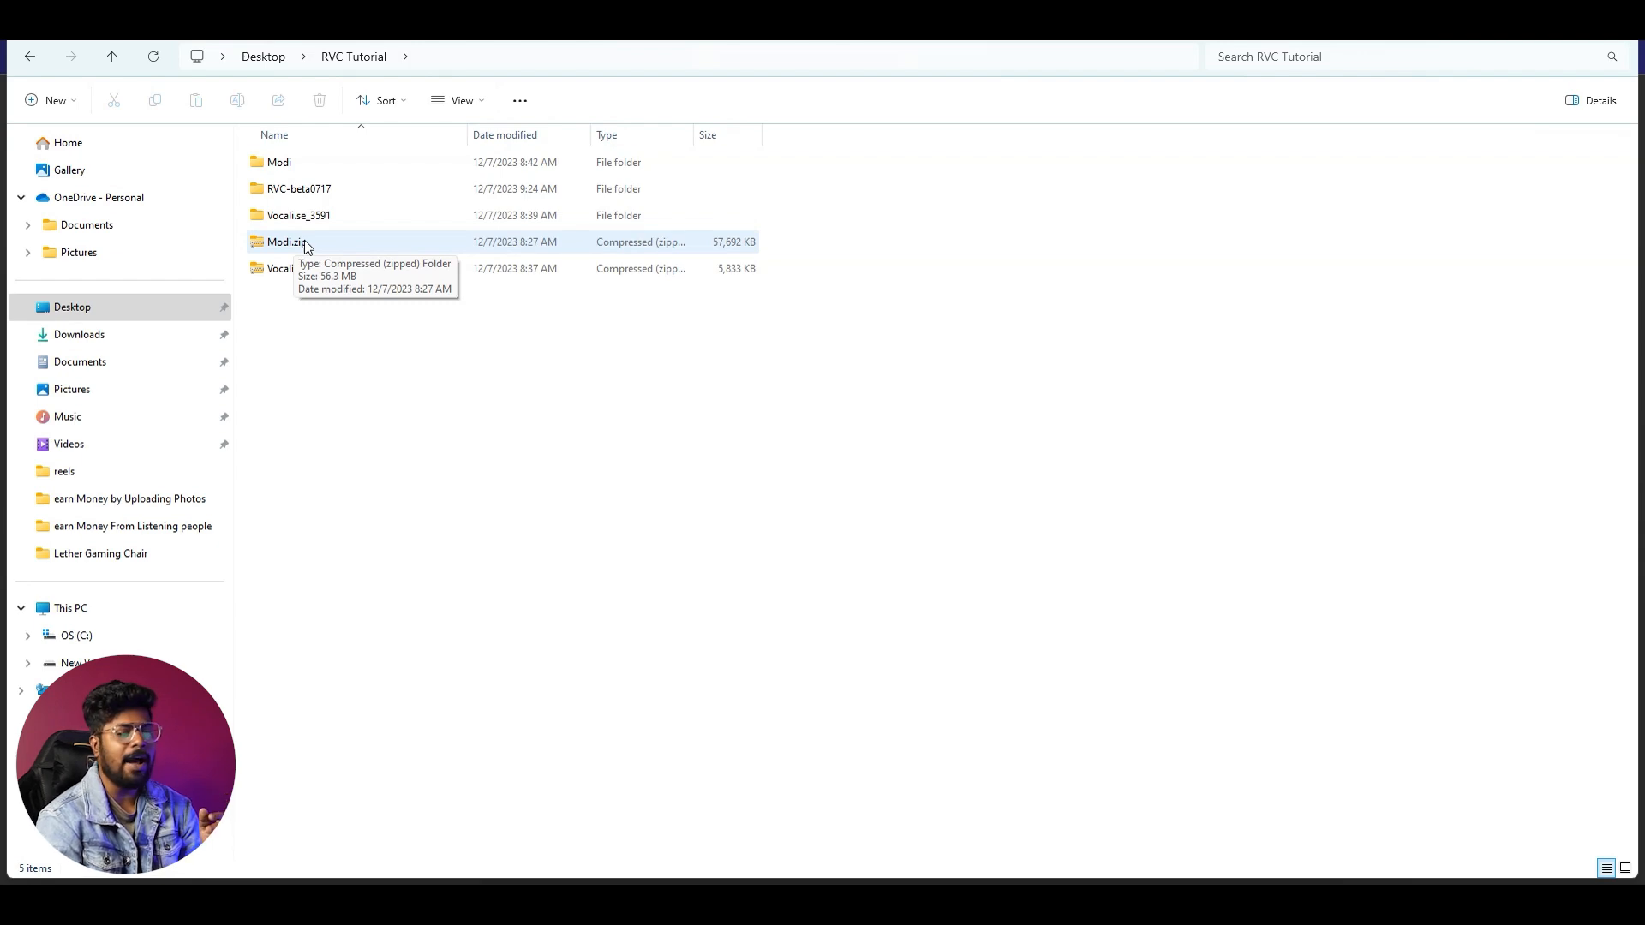
pyautogui.doubleClick(296, 161)
pyautogui.doubleClick(296, 166)
pyautogui.moveTo(418, 273); pyautogui.dragTo(350, 167)
pyautogui.click(419, 292)
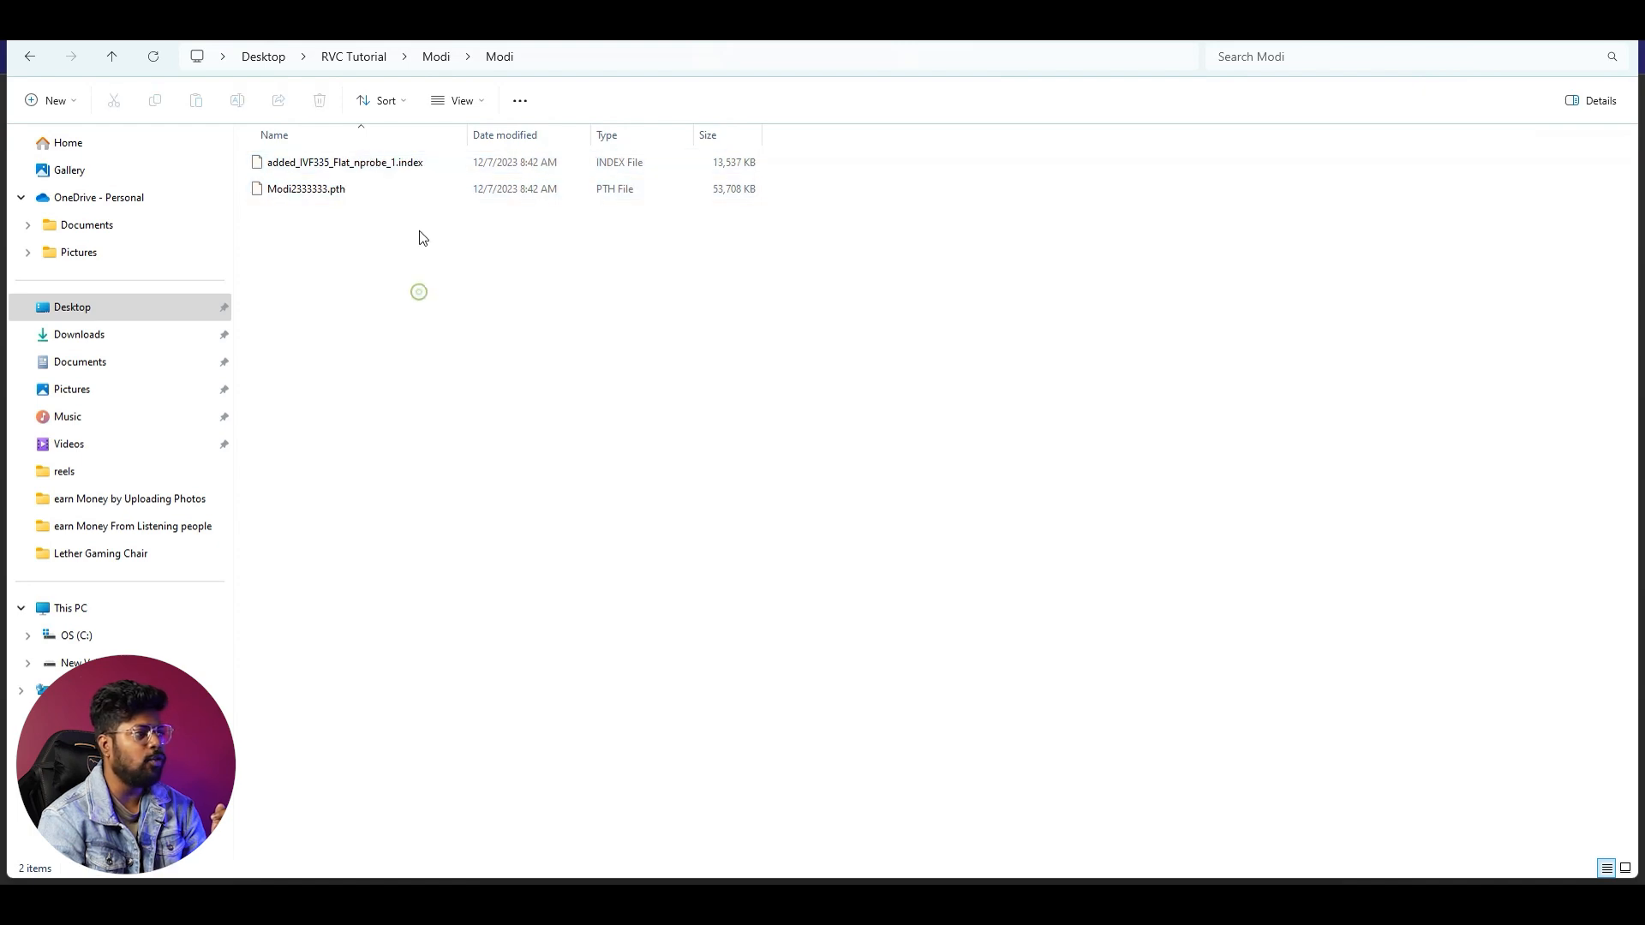
pyautogui.click(350, 198)
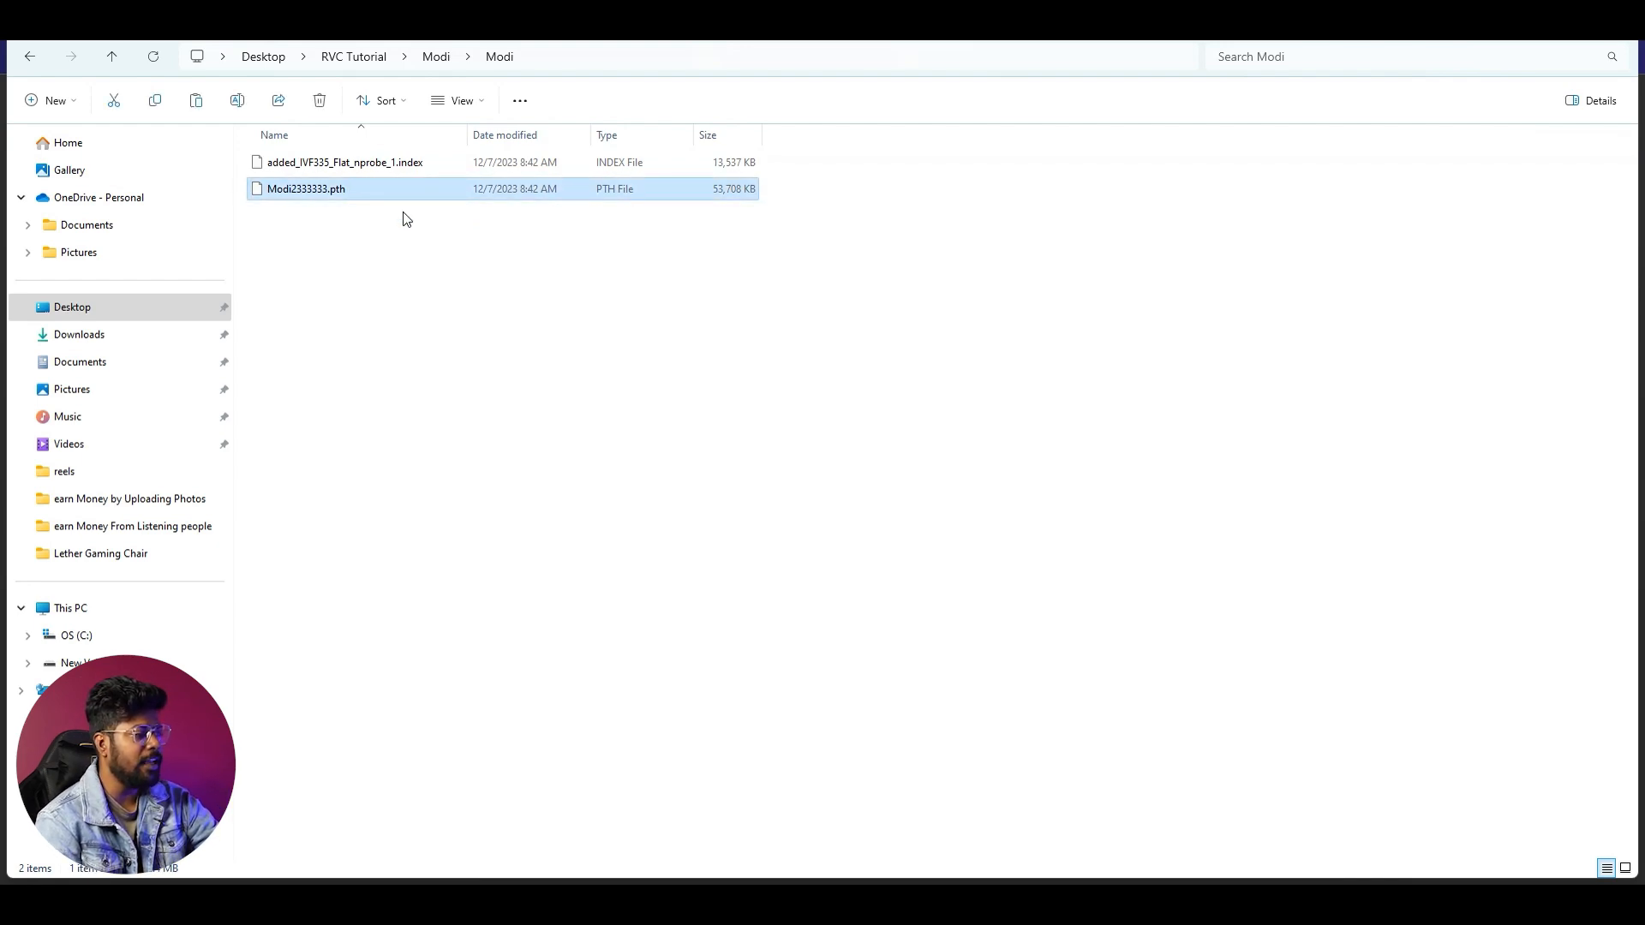
# Step: Open the weights folder inside RVC-beta0717
pyautogui.click(363, 57)
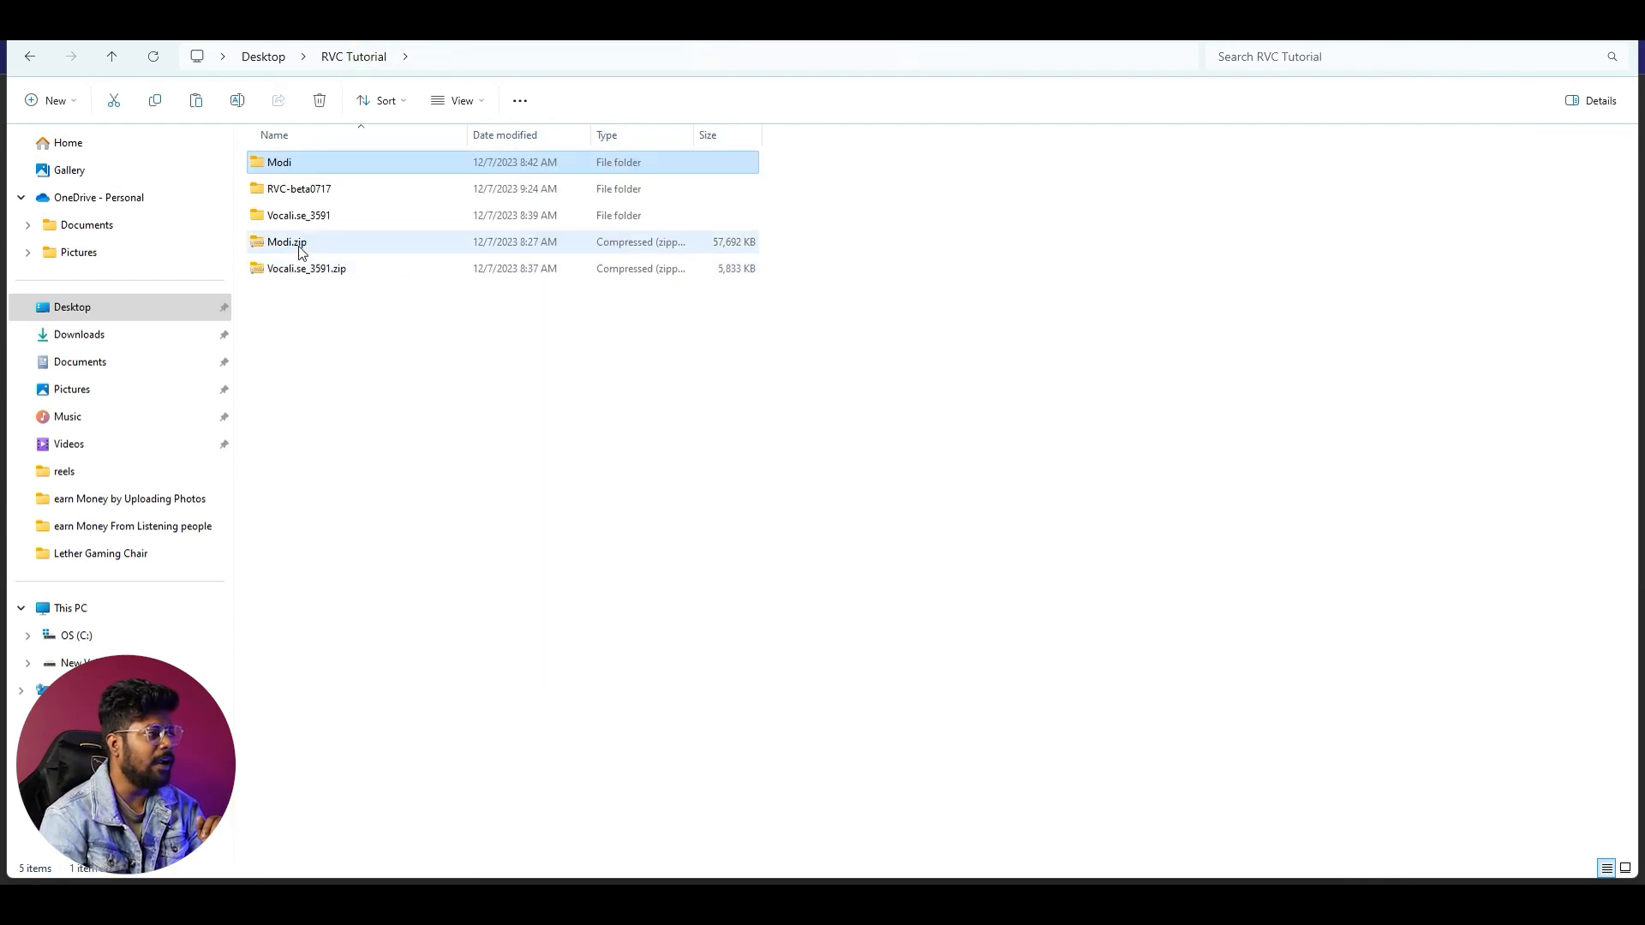
pyautogui.doubleClick(328, 197)
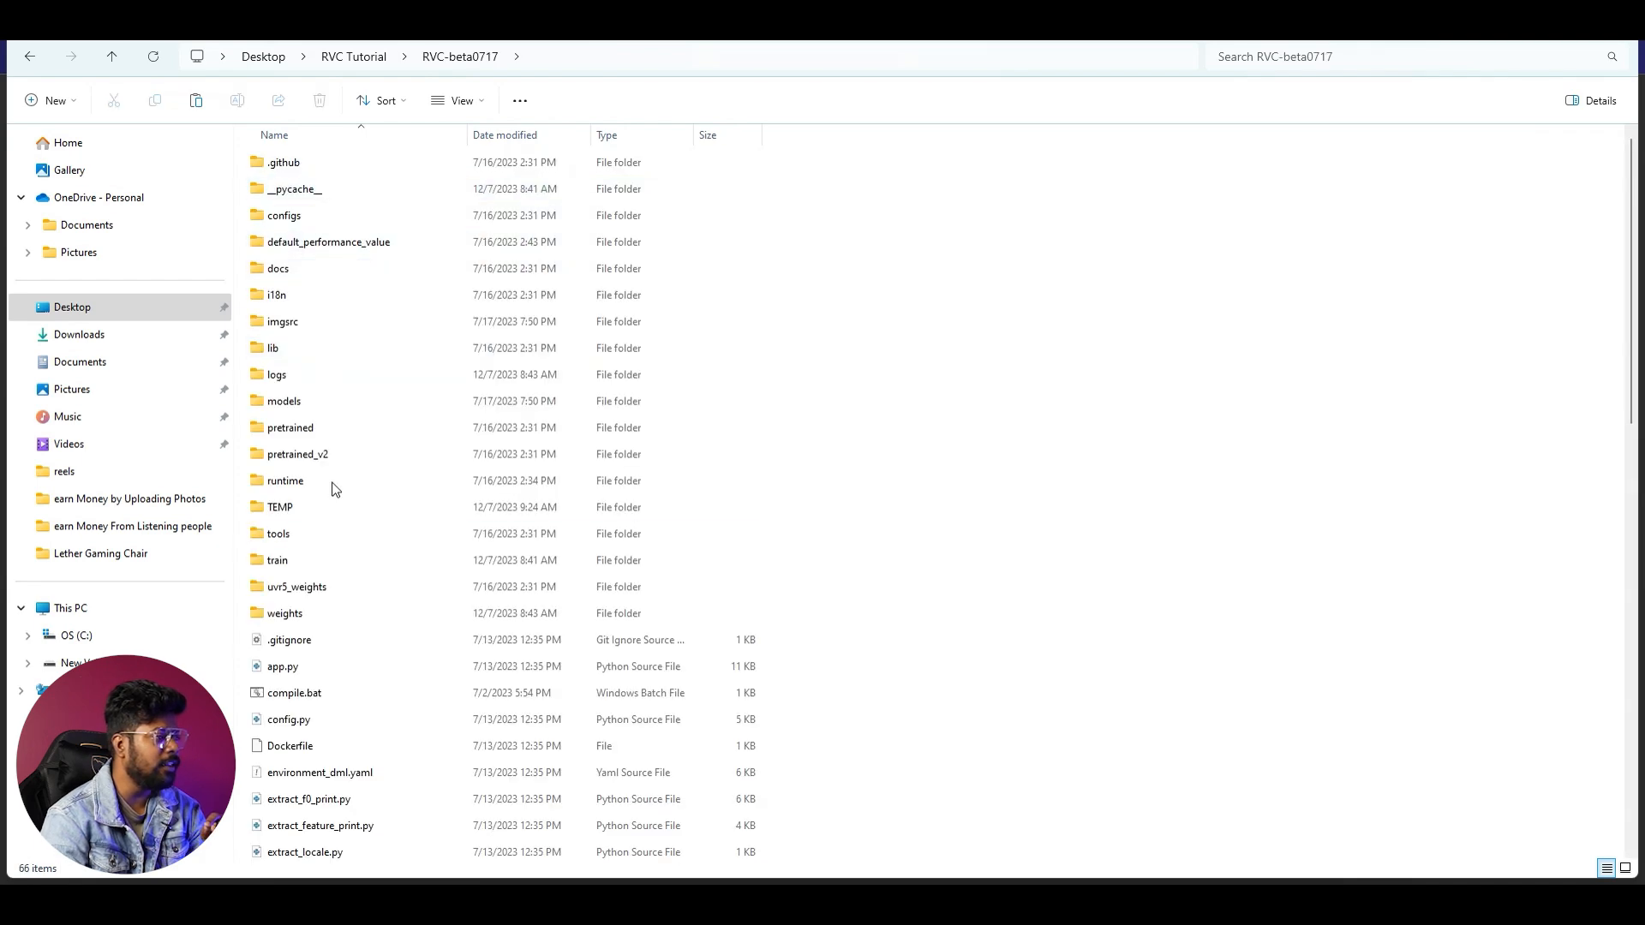
pyautogui.doubleClick(313, 624)
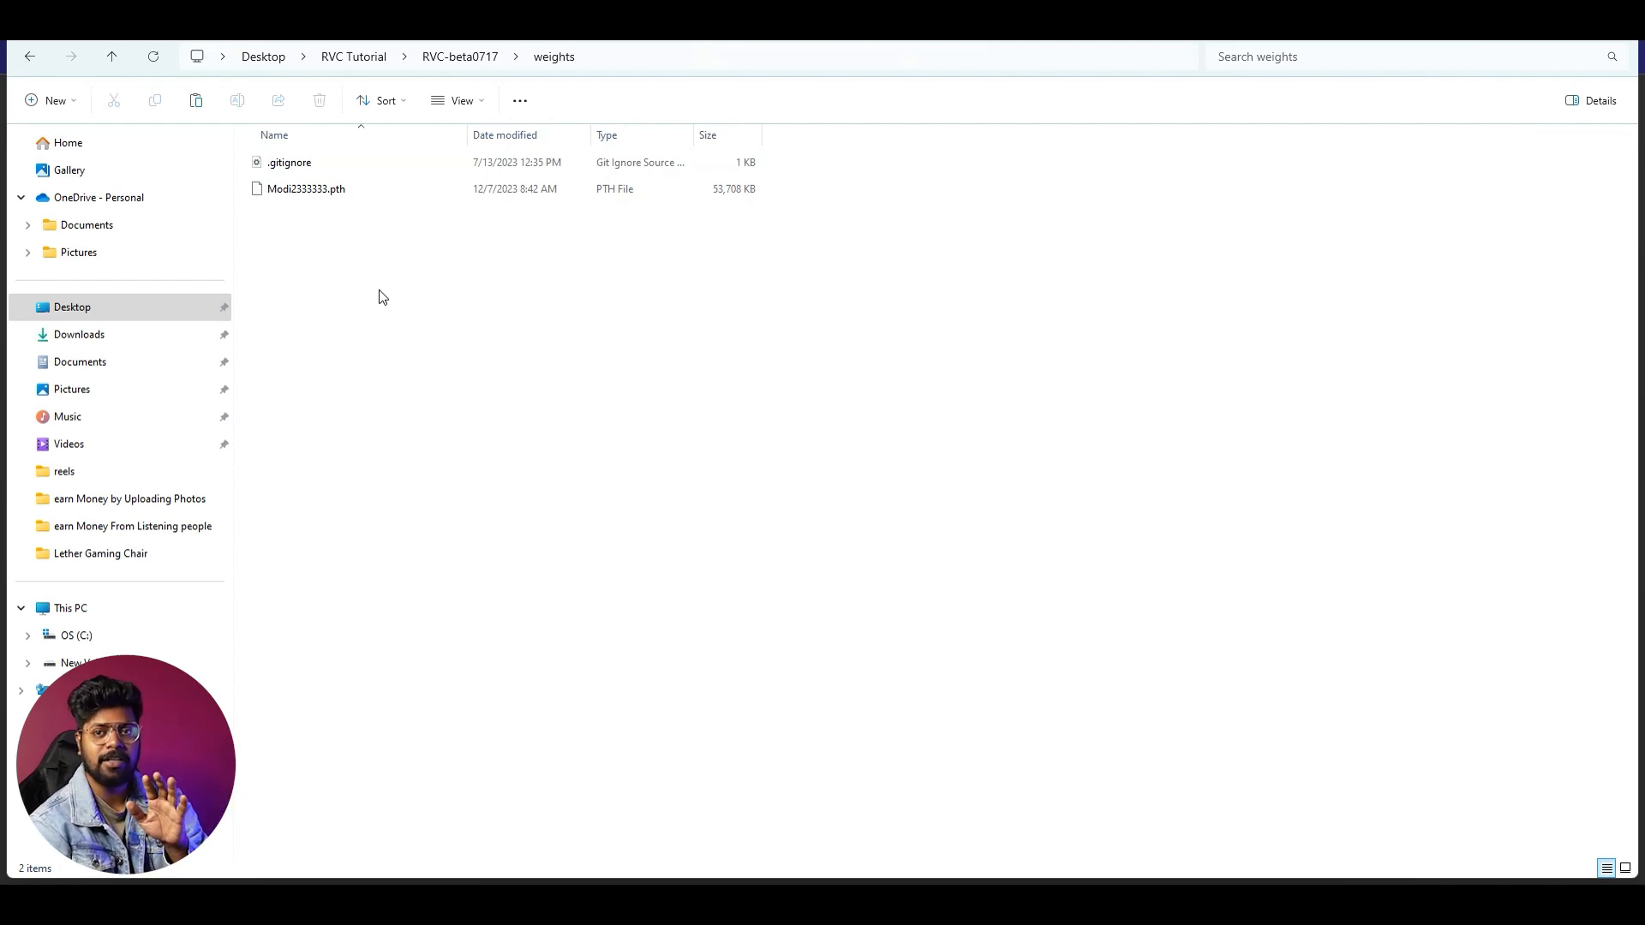
# Step: Go to the inner Modi folder under RVC Tutorial and select added_IVF335_Flat_nprobe_1.index
pyautogui.click(360, 57)
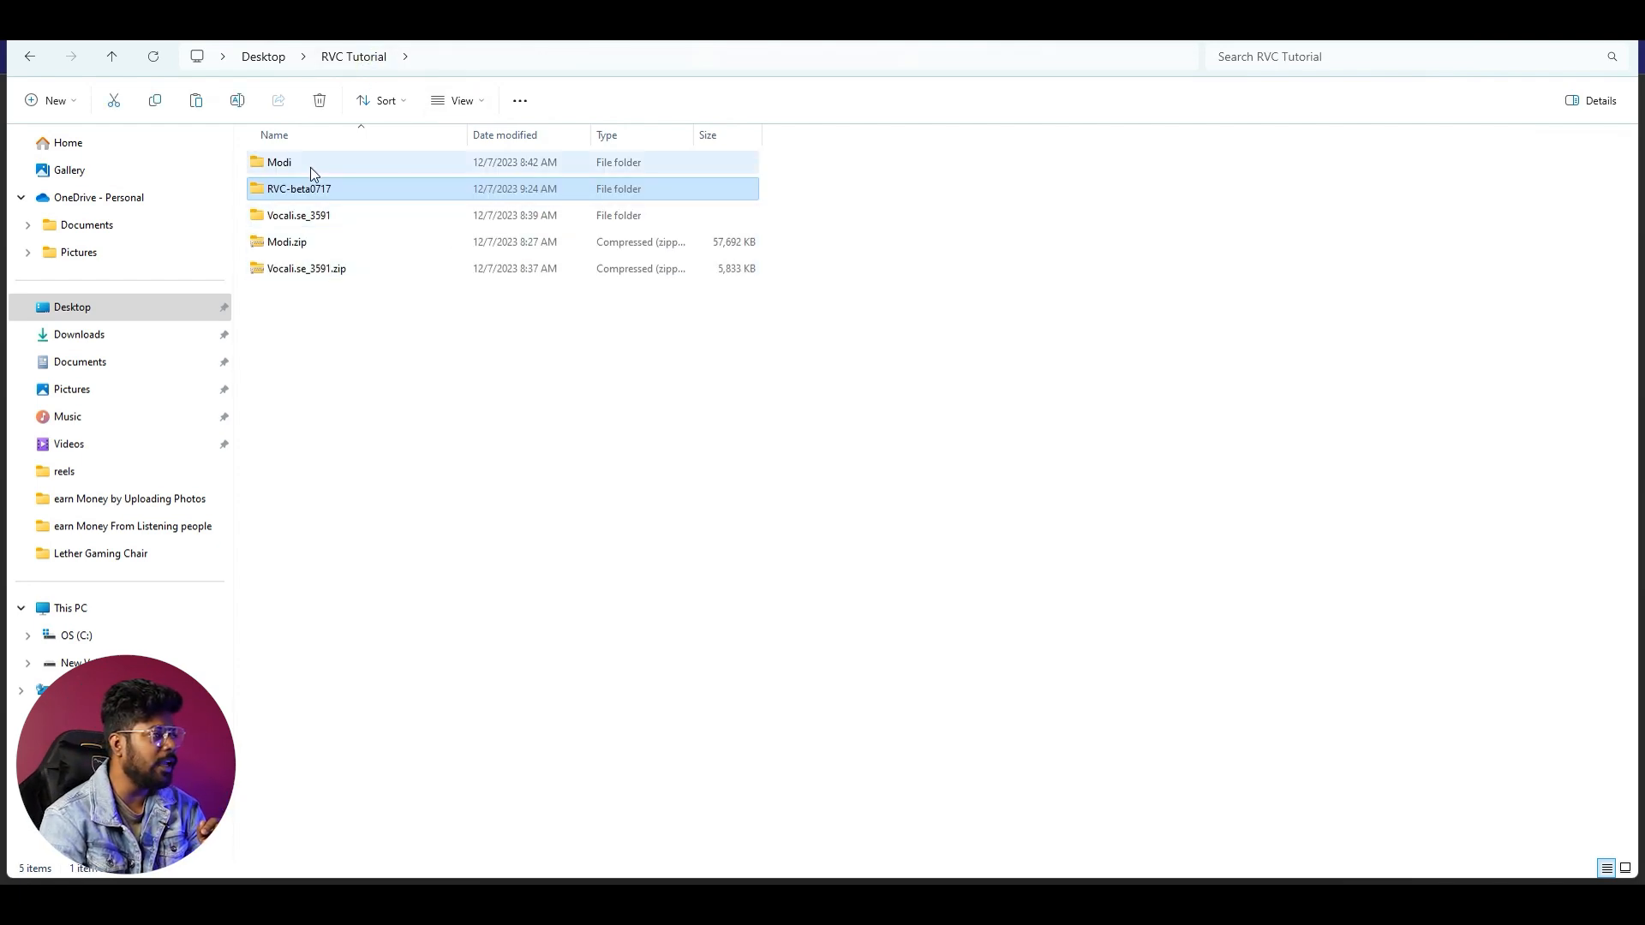
pyautogui.doubleClick(311, 167)
pyautogui.doubleClick(326, 167)
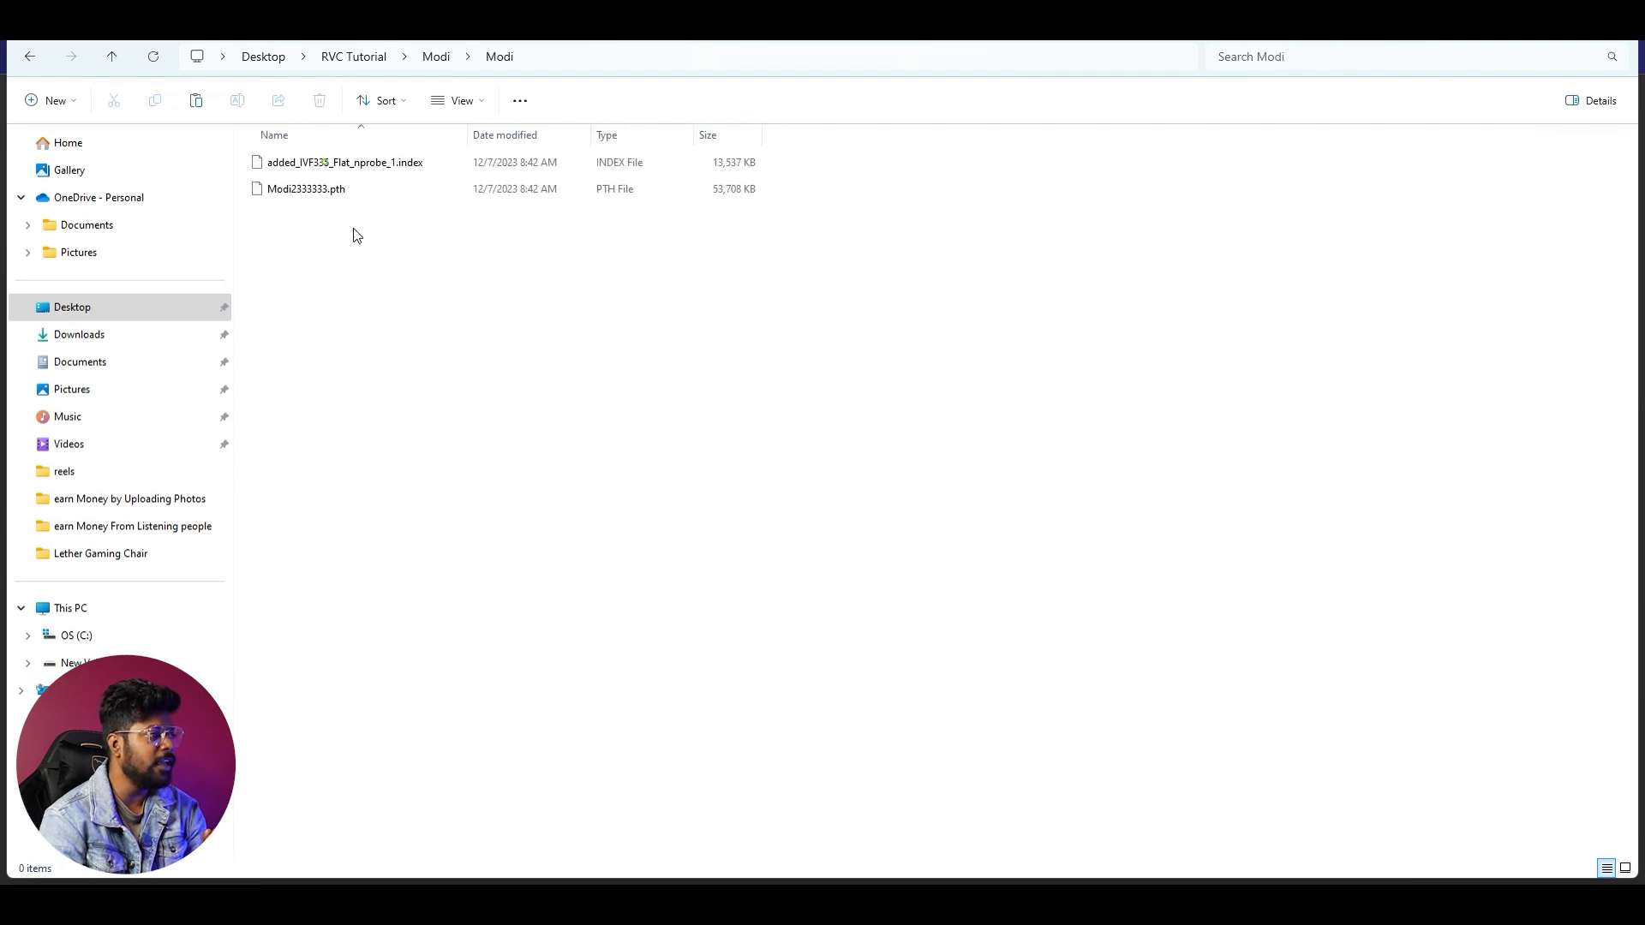
pyautogui.click(372, 171)
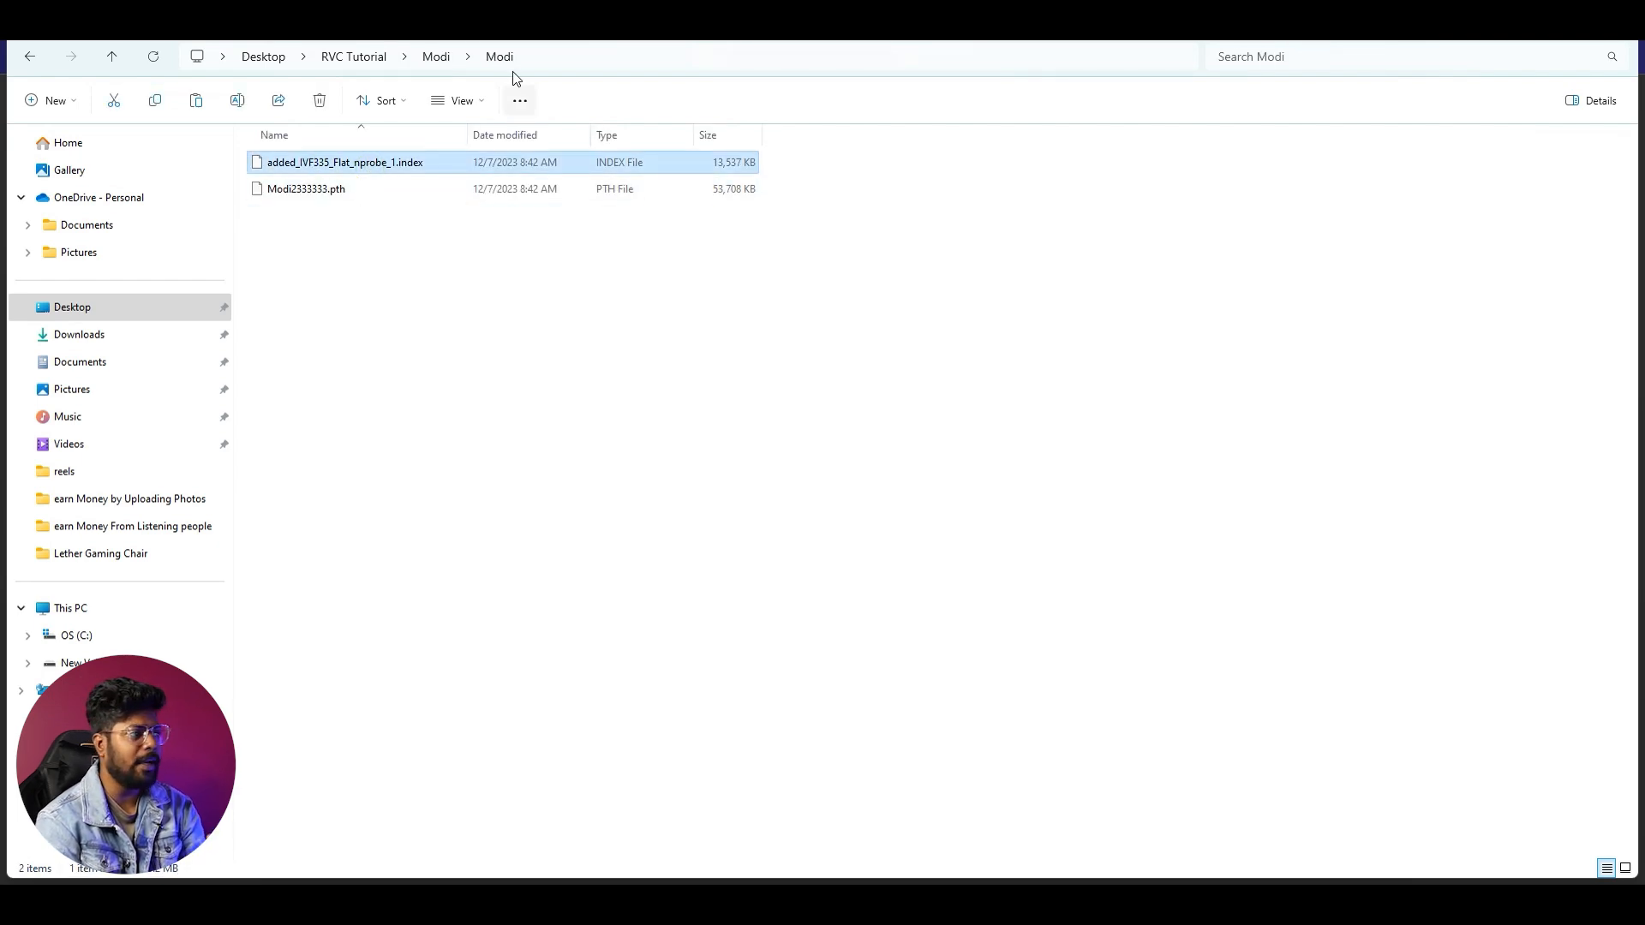
# Step: Return to RVC Tutorial and open the logs folder inside RVC-beta0717
pyautogui.click(435, 58)
pyautogui.click(378, 58)
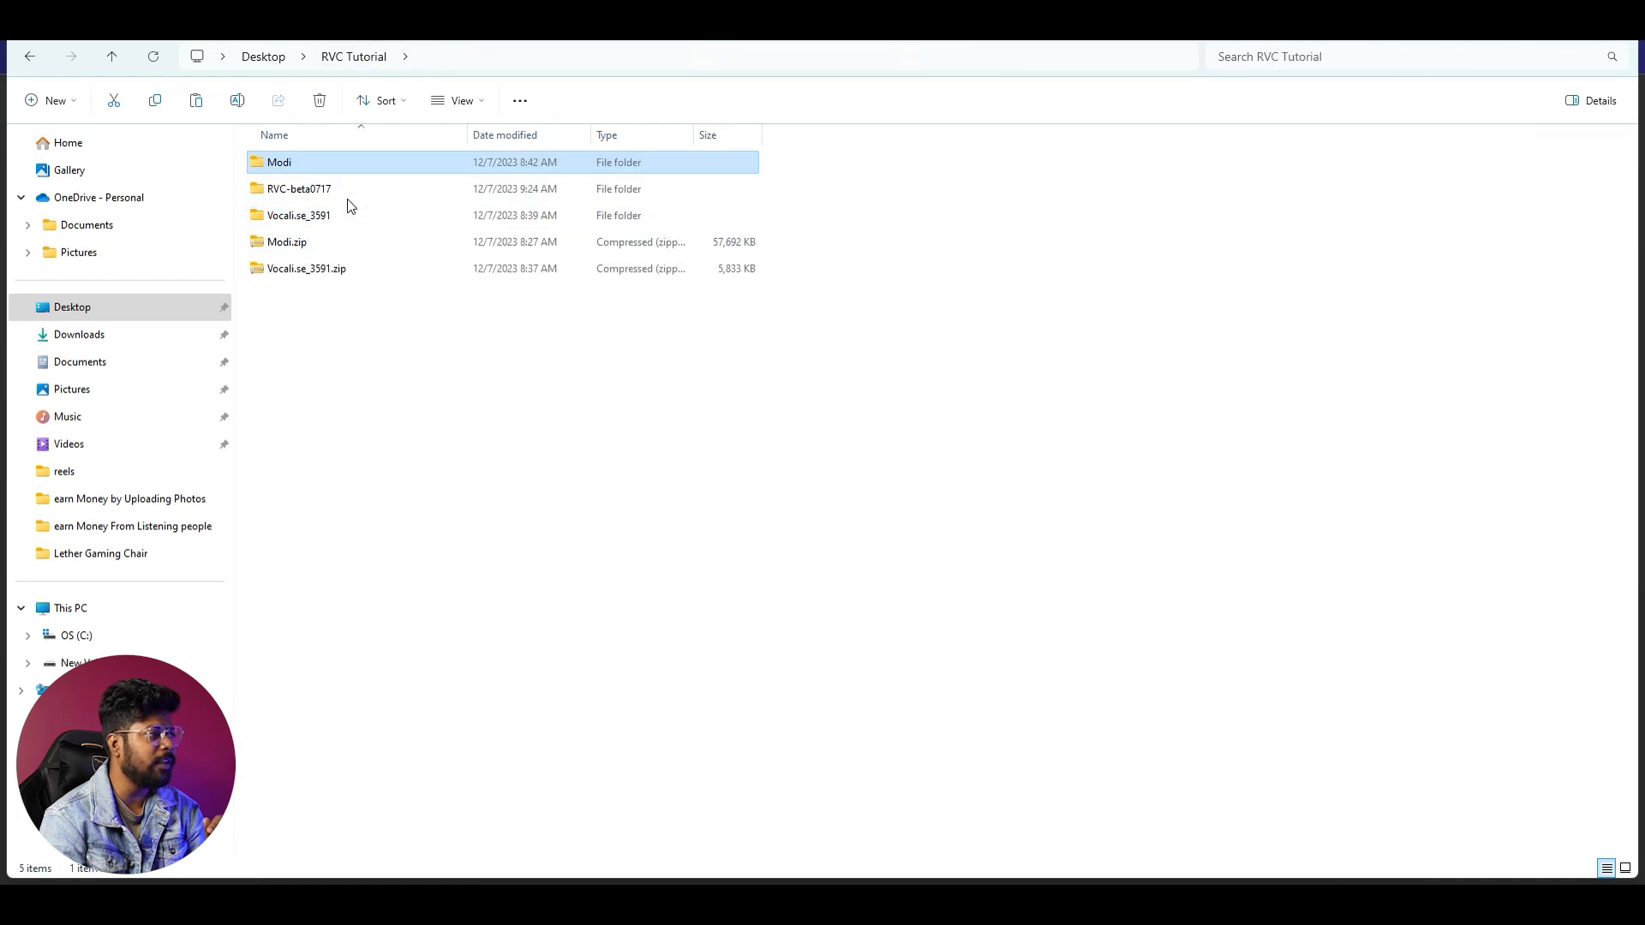
pyautogui.doubleClick(347, 190)
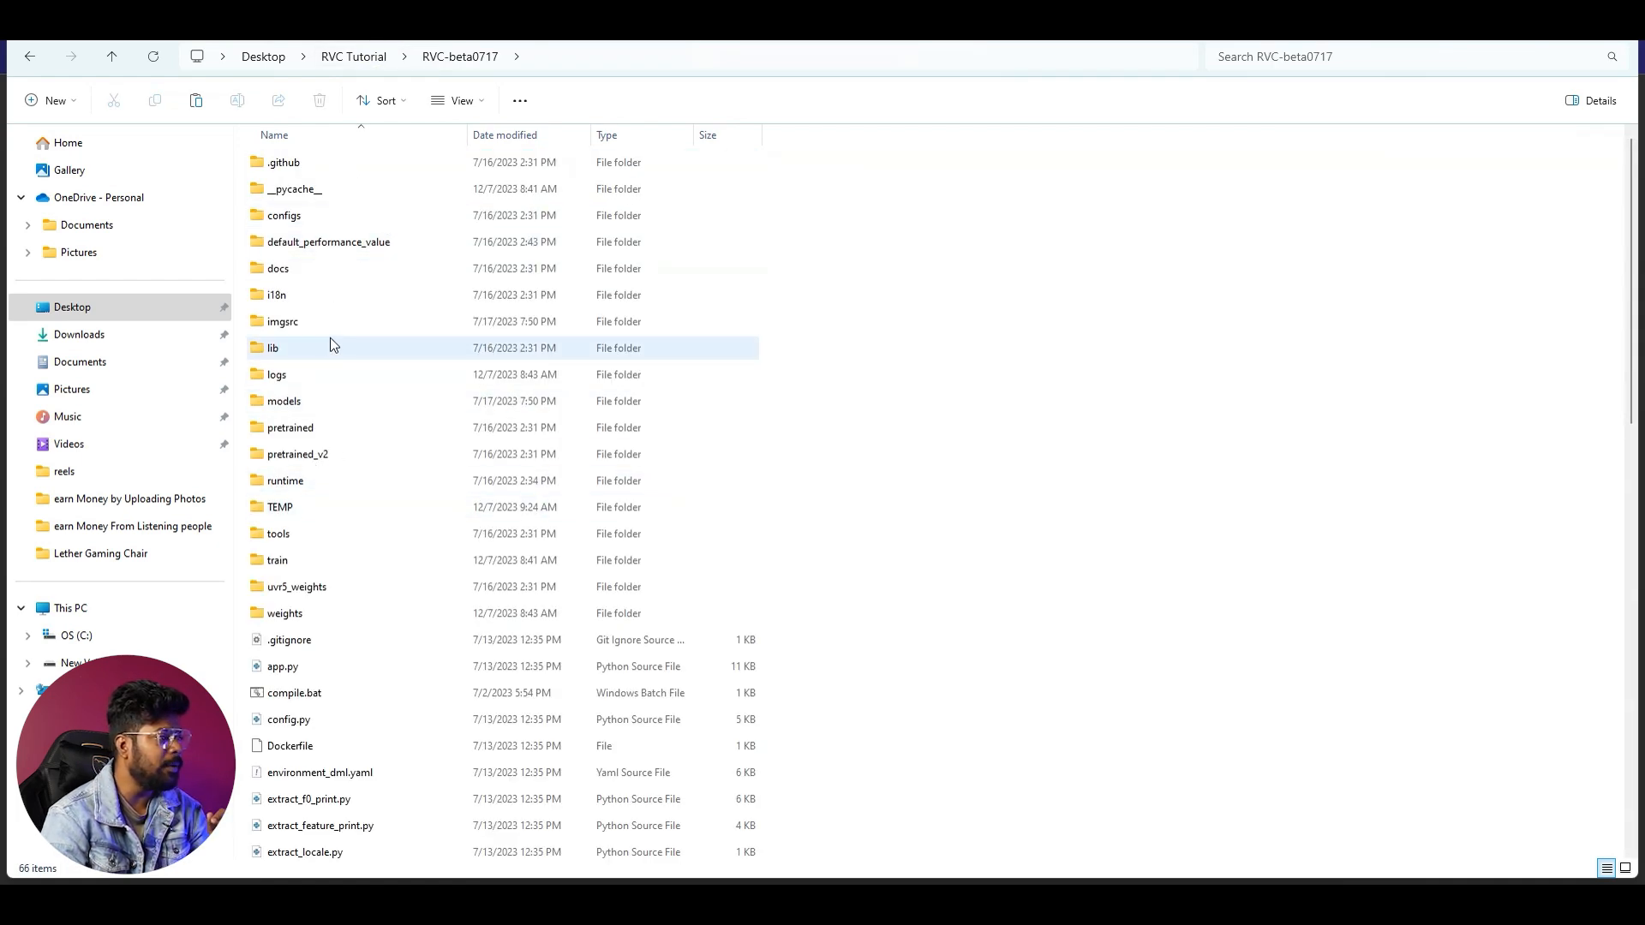
pyautogui.doubleClick(312, 382)
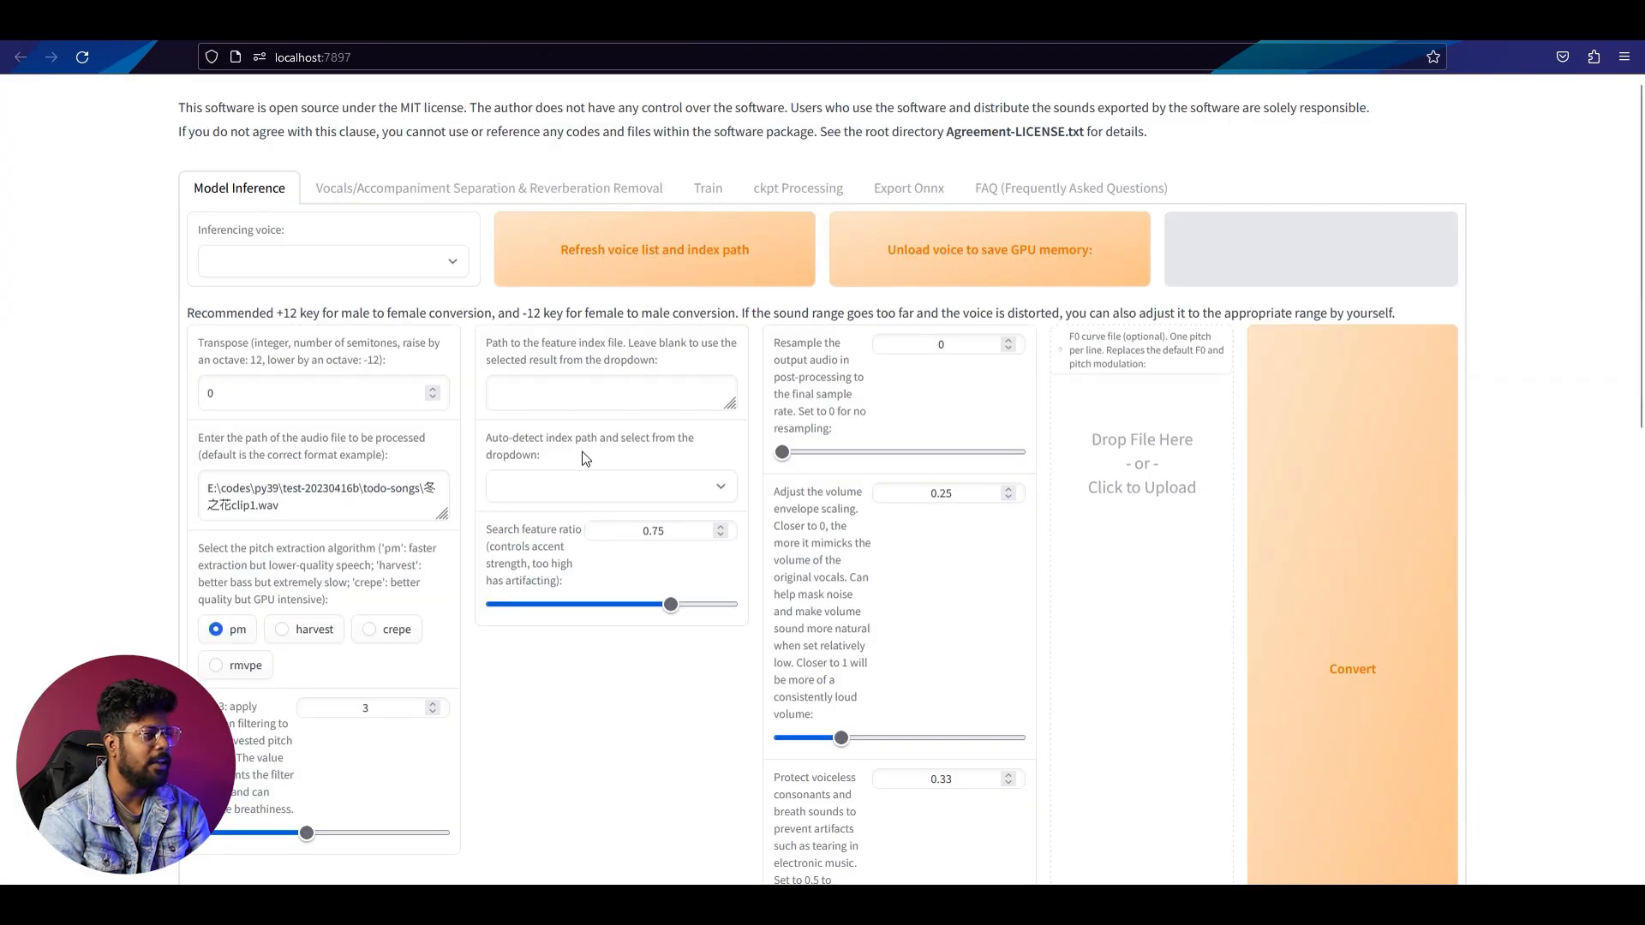
# Step: In the RVC WebUI, refresh the voice list and index path, and select Modi2333333.pth as the inferencing voice
pyautogui.click(632, 268)
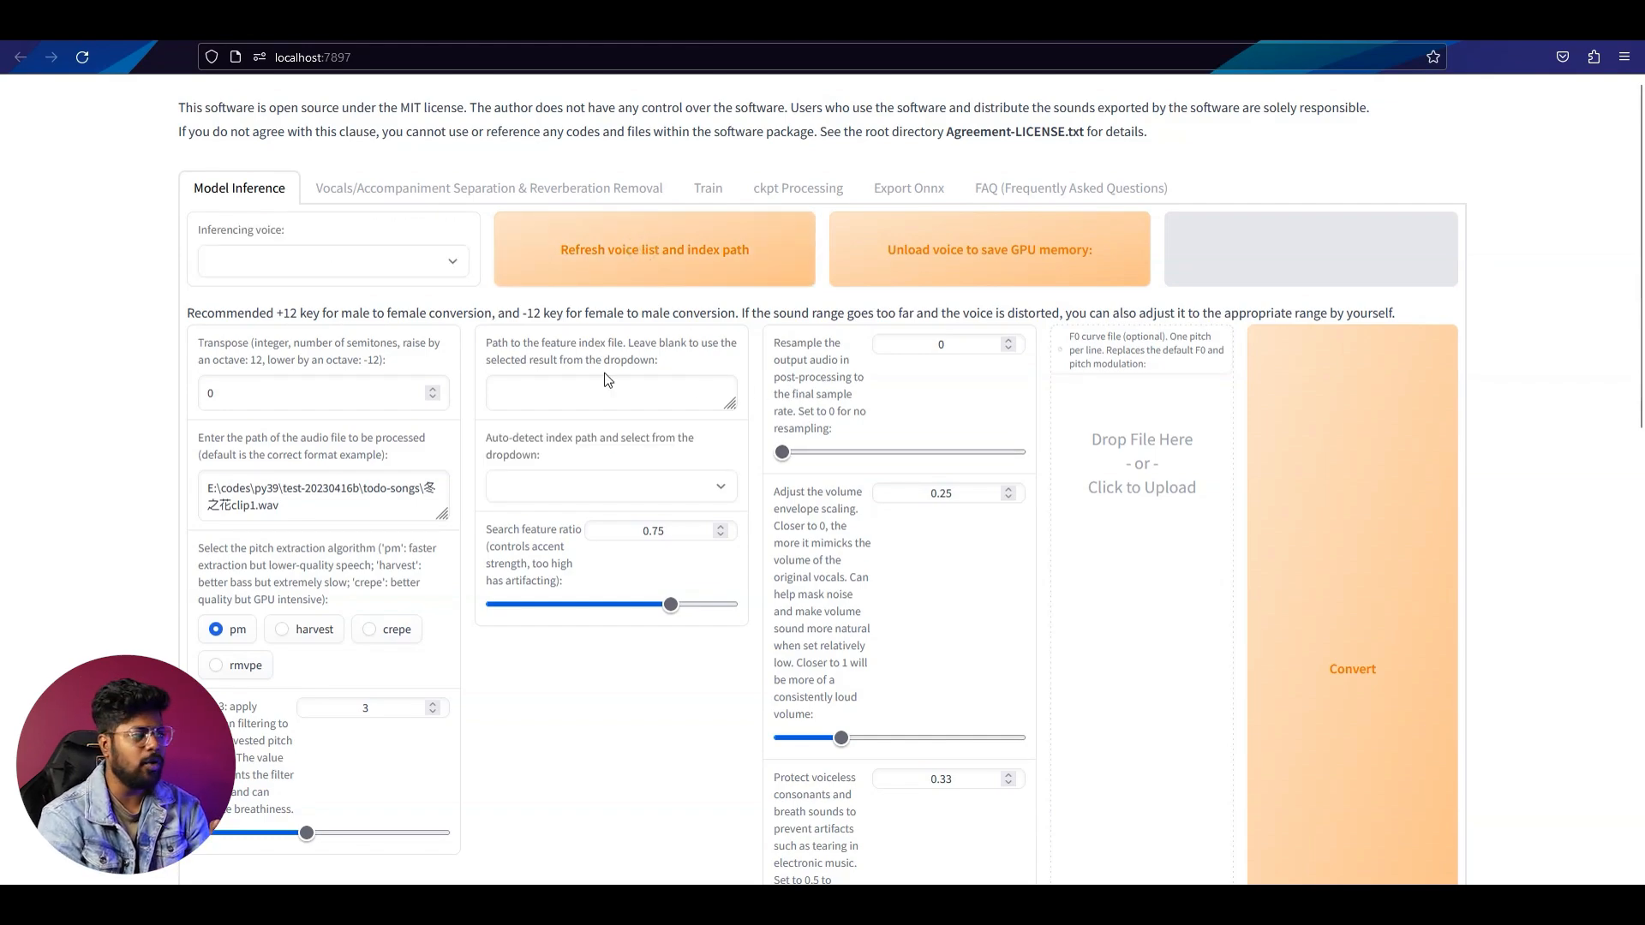
pyautogui.click(311, 267)
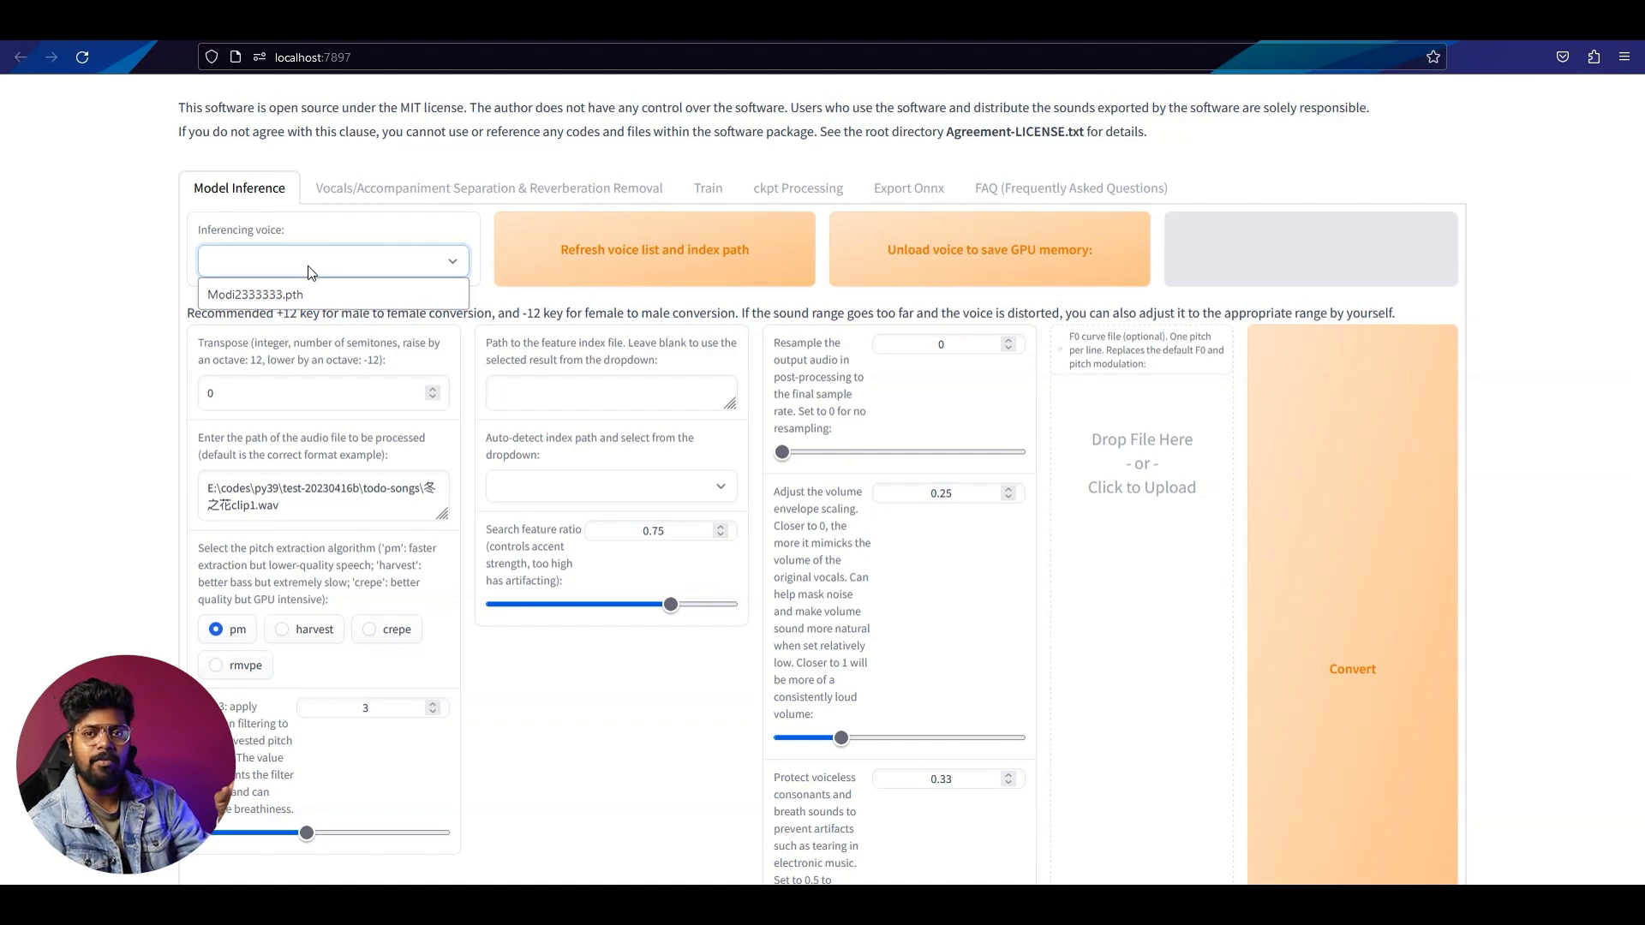
pyautogui.click(295, 295)
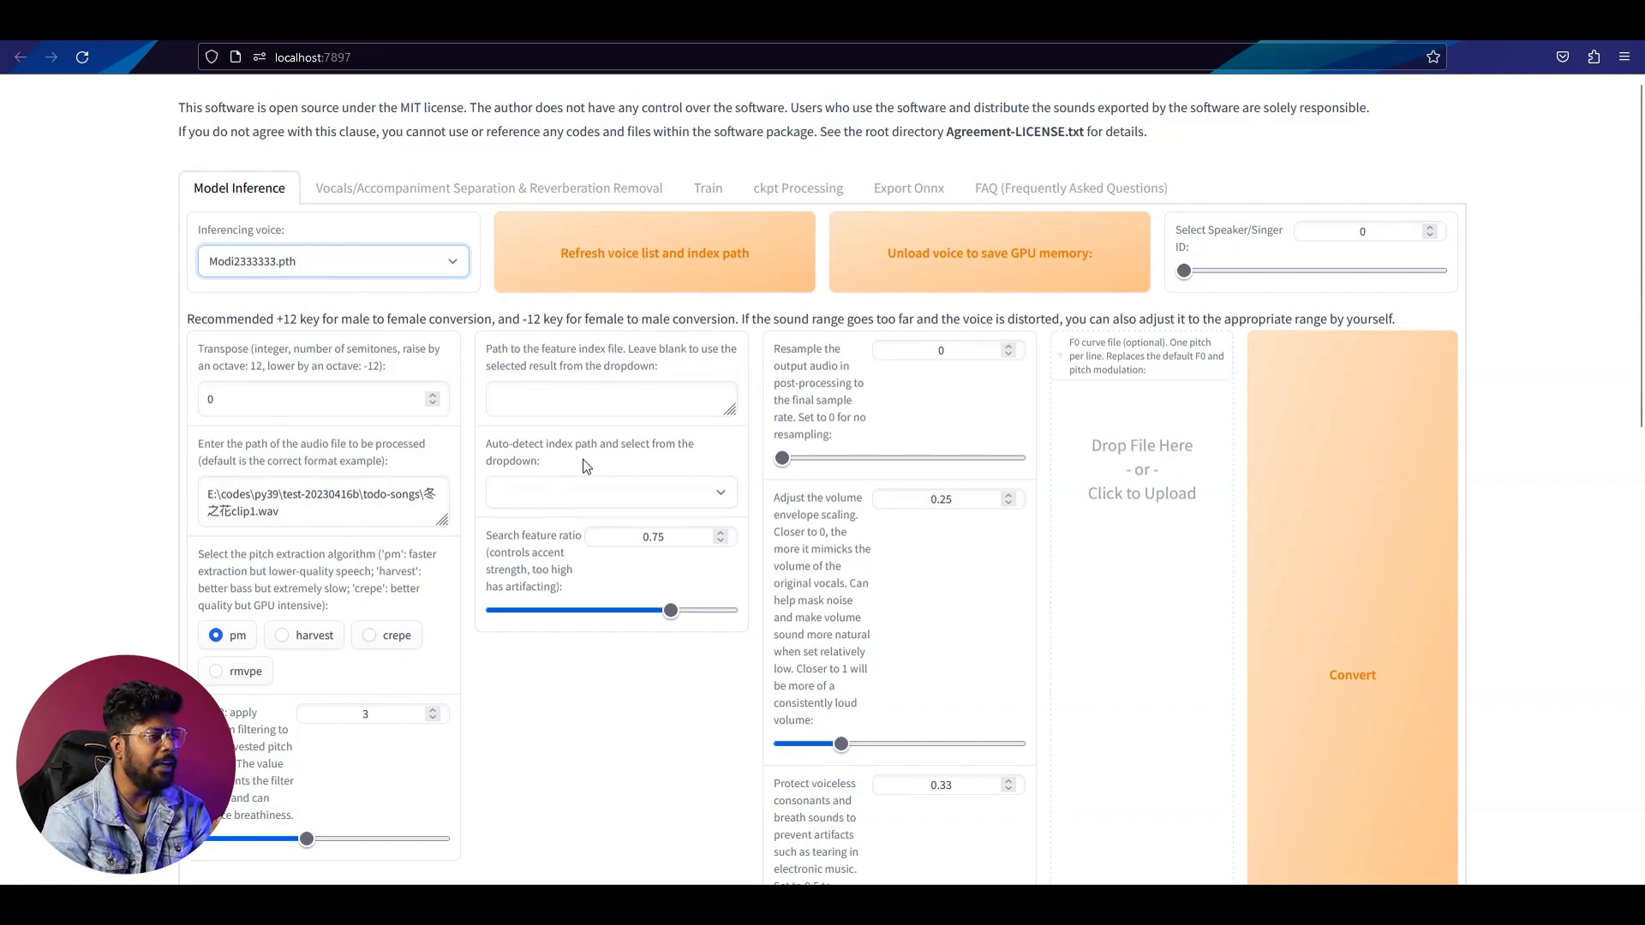
# Step: Choose logs/added_IVF335_Flat_nprobe_1.index as the auto-detected index and place the cursor in the audio file path field
pyautogui.click(579, 494)
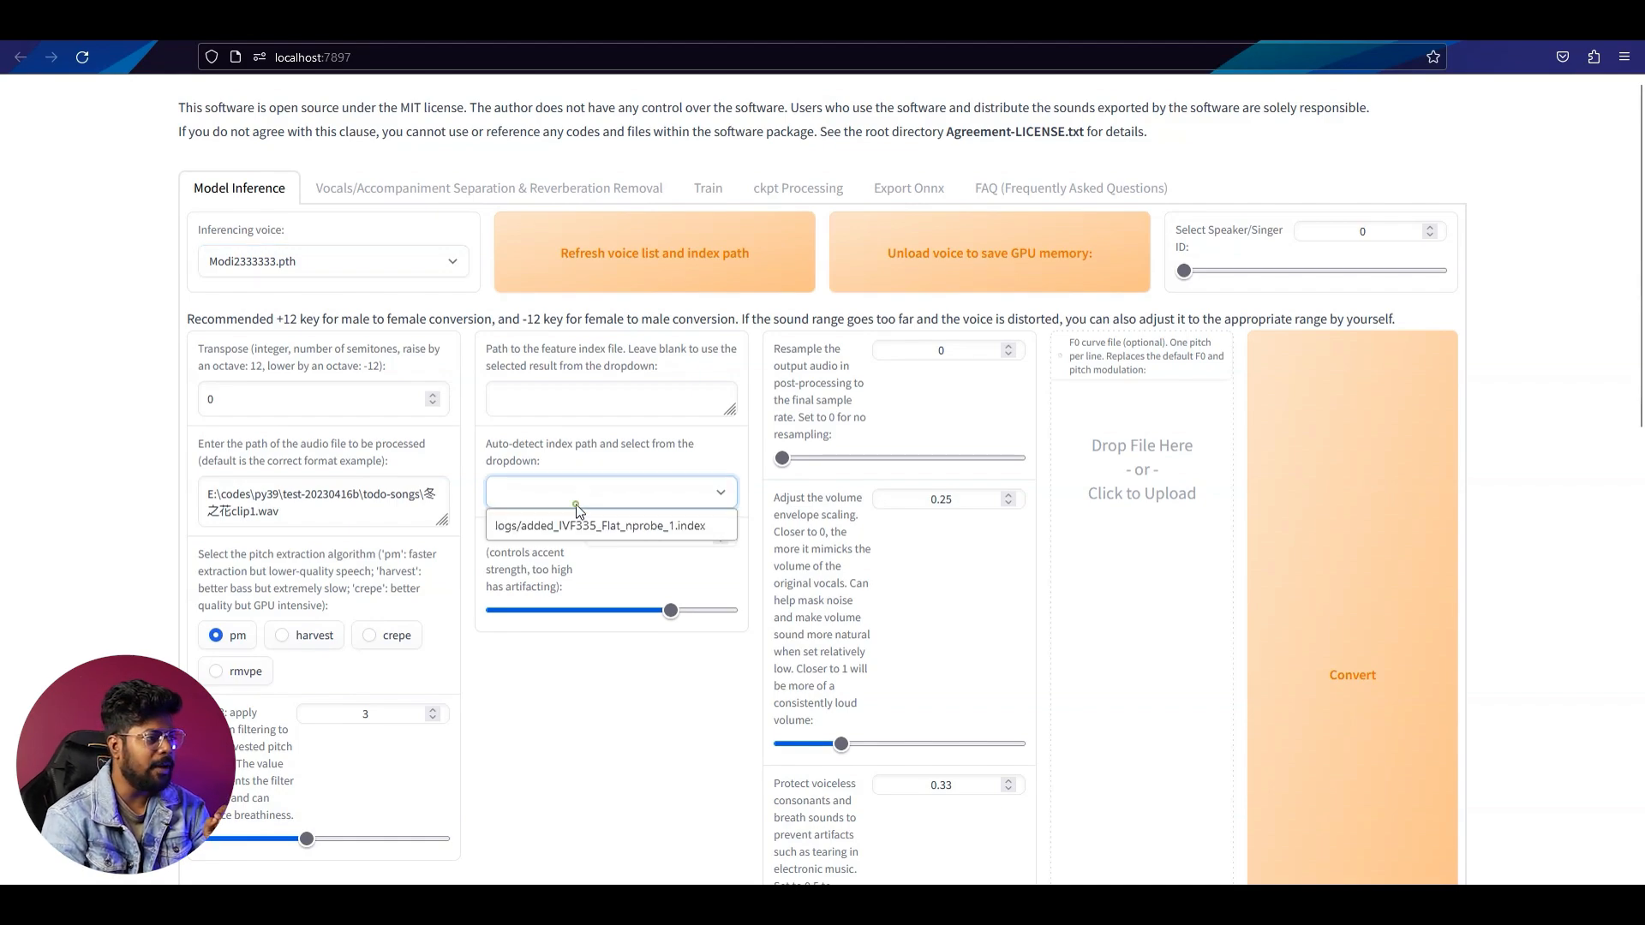
pyautogui.click(619, 526)
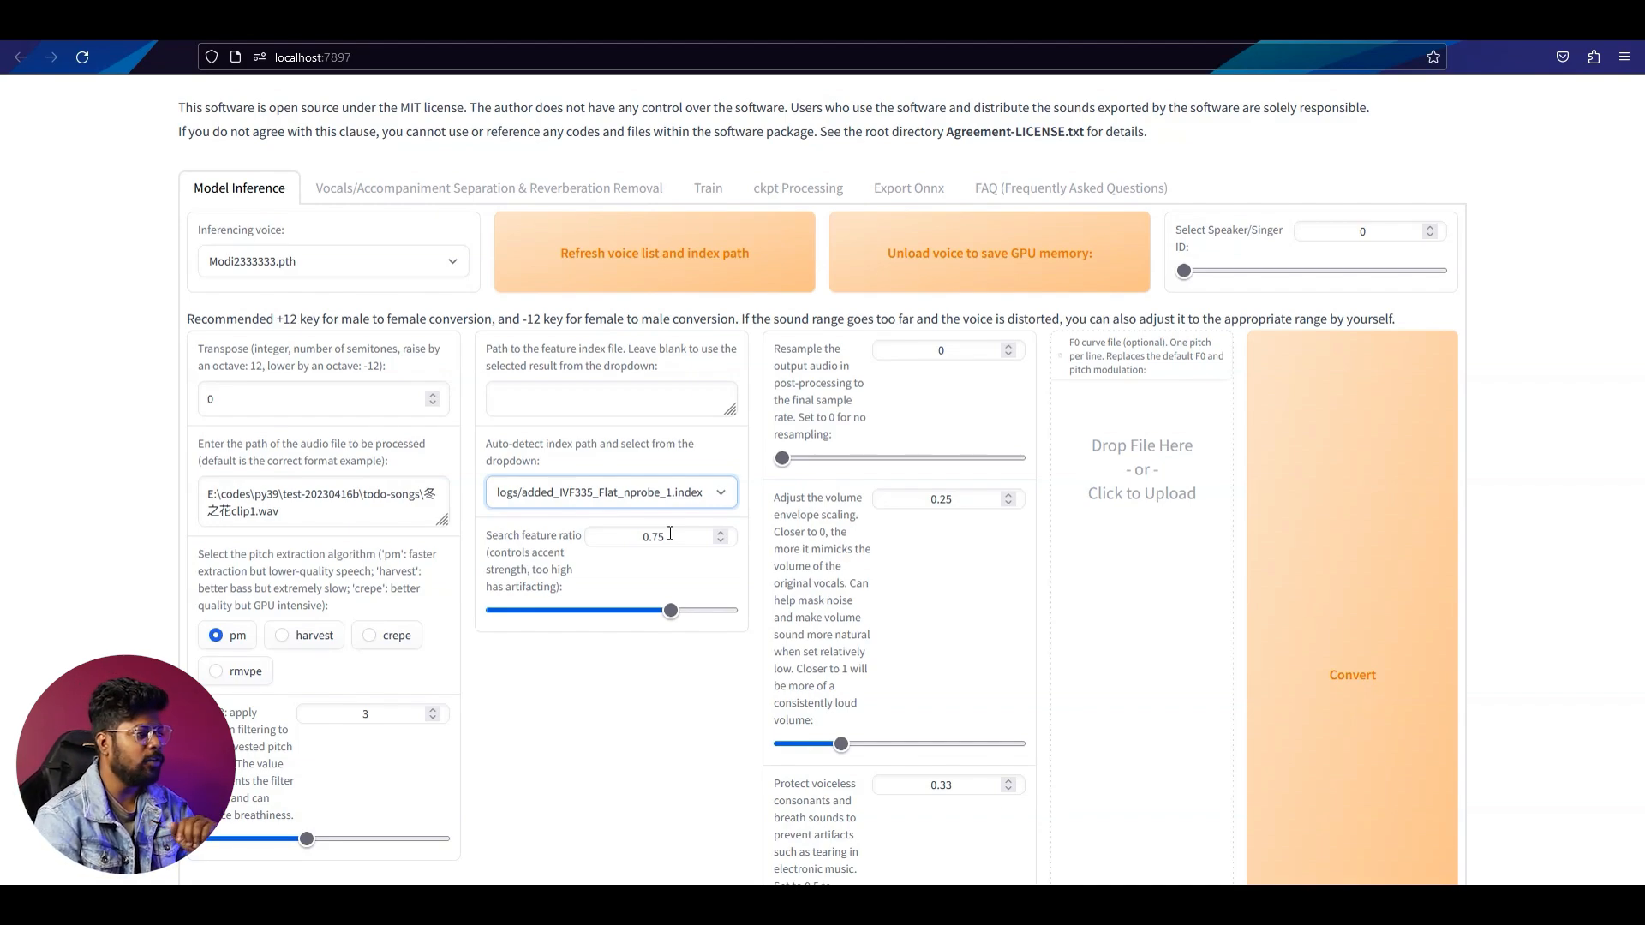
pyautogui.click(318, 513)
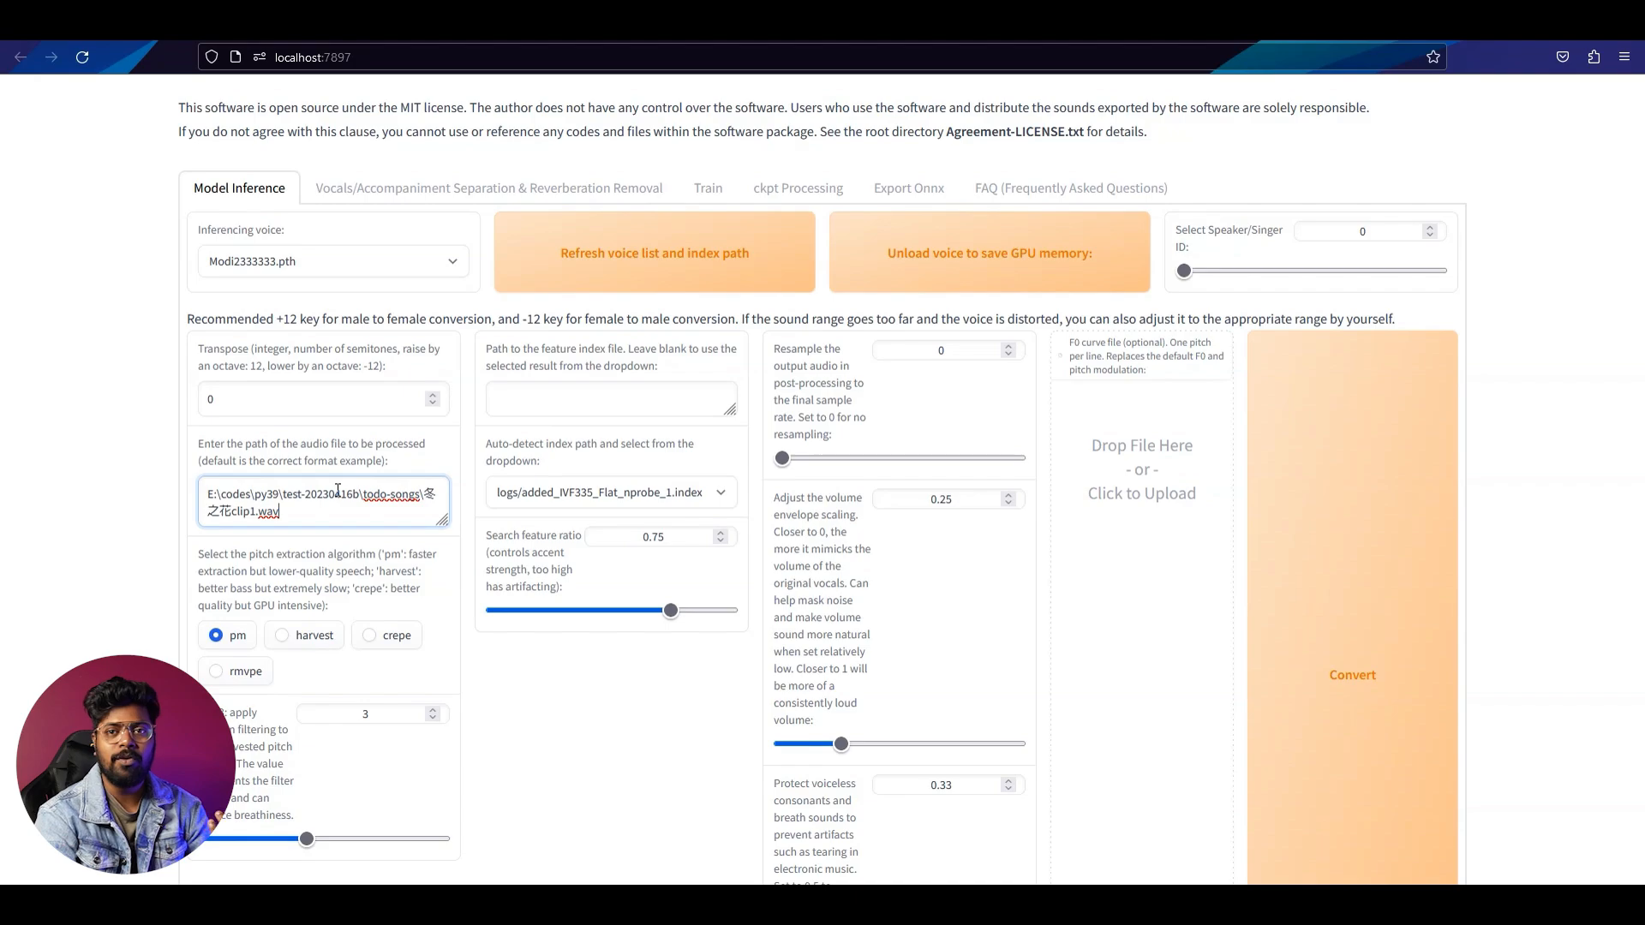
# Step: Search for vocalremover in a new browser tab and open the Vocal Remover and Isolation site at vocalremover.org
pyautogui.hotkey('ctrl', 't')
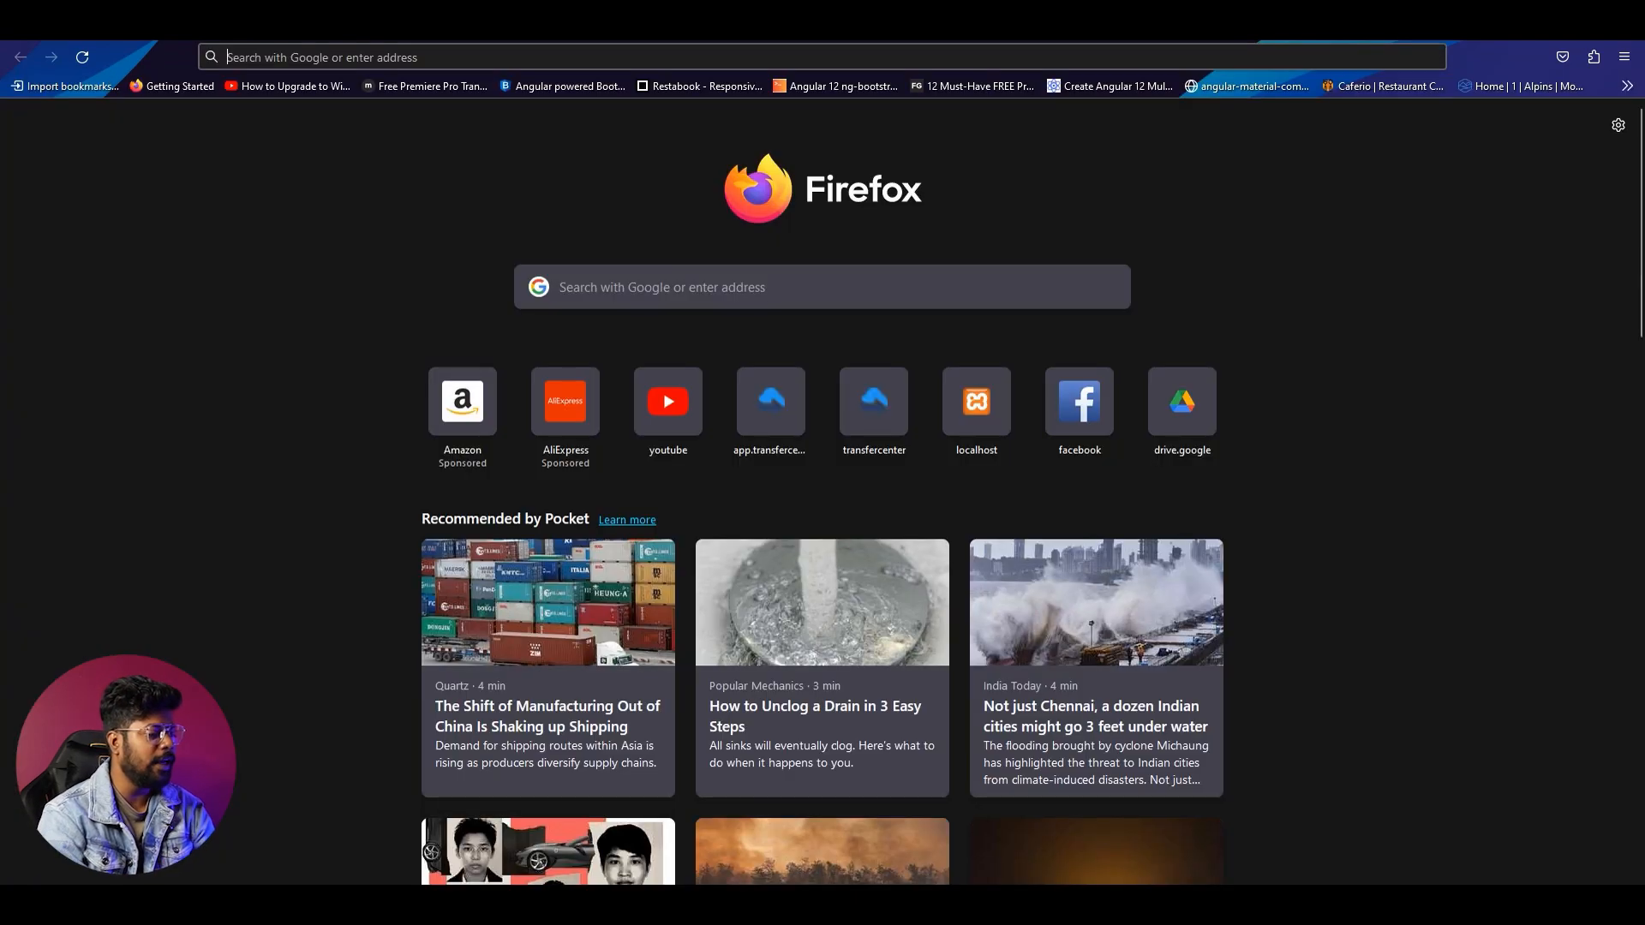
pyautogui.write('vocalremover')
pyautogui.press('Return')
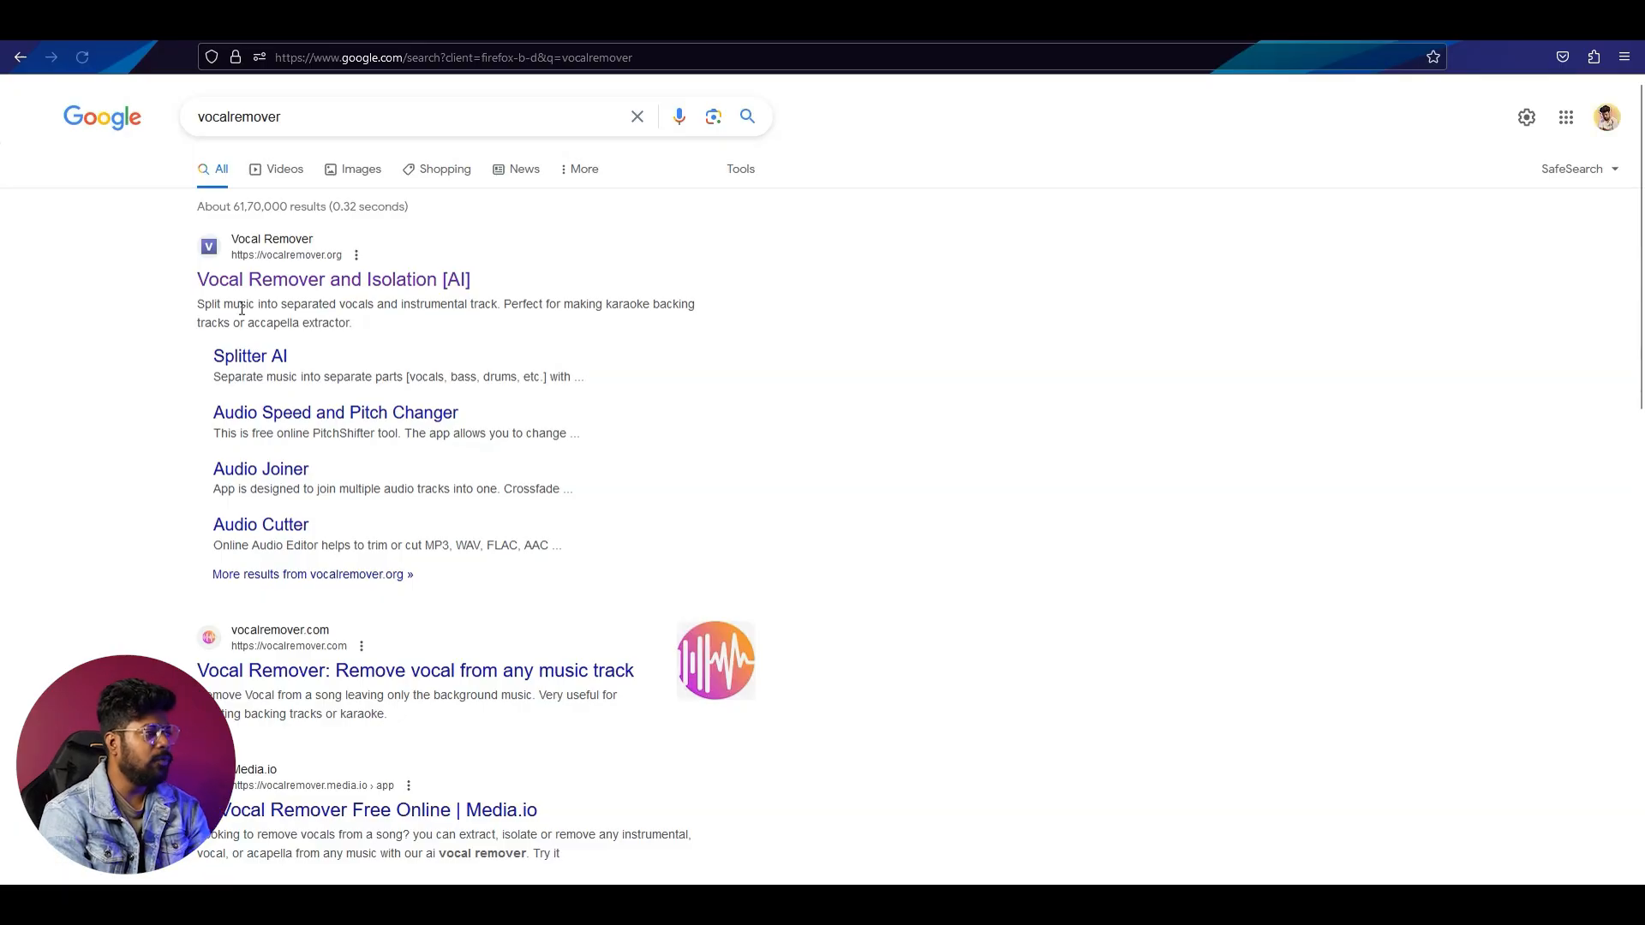
pyautogui.click(270, 282)
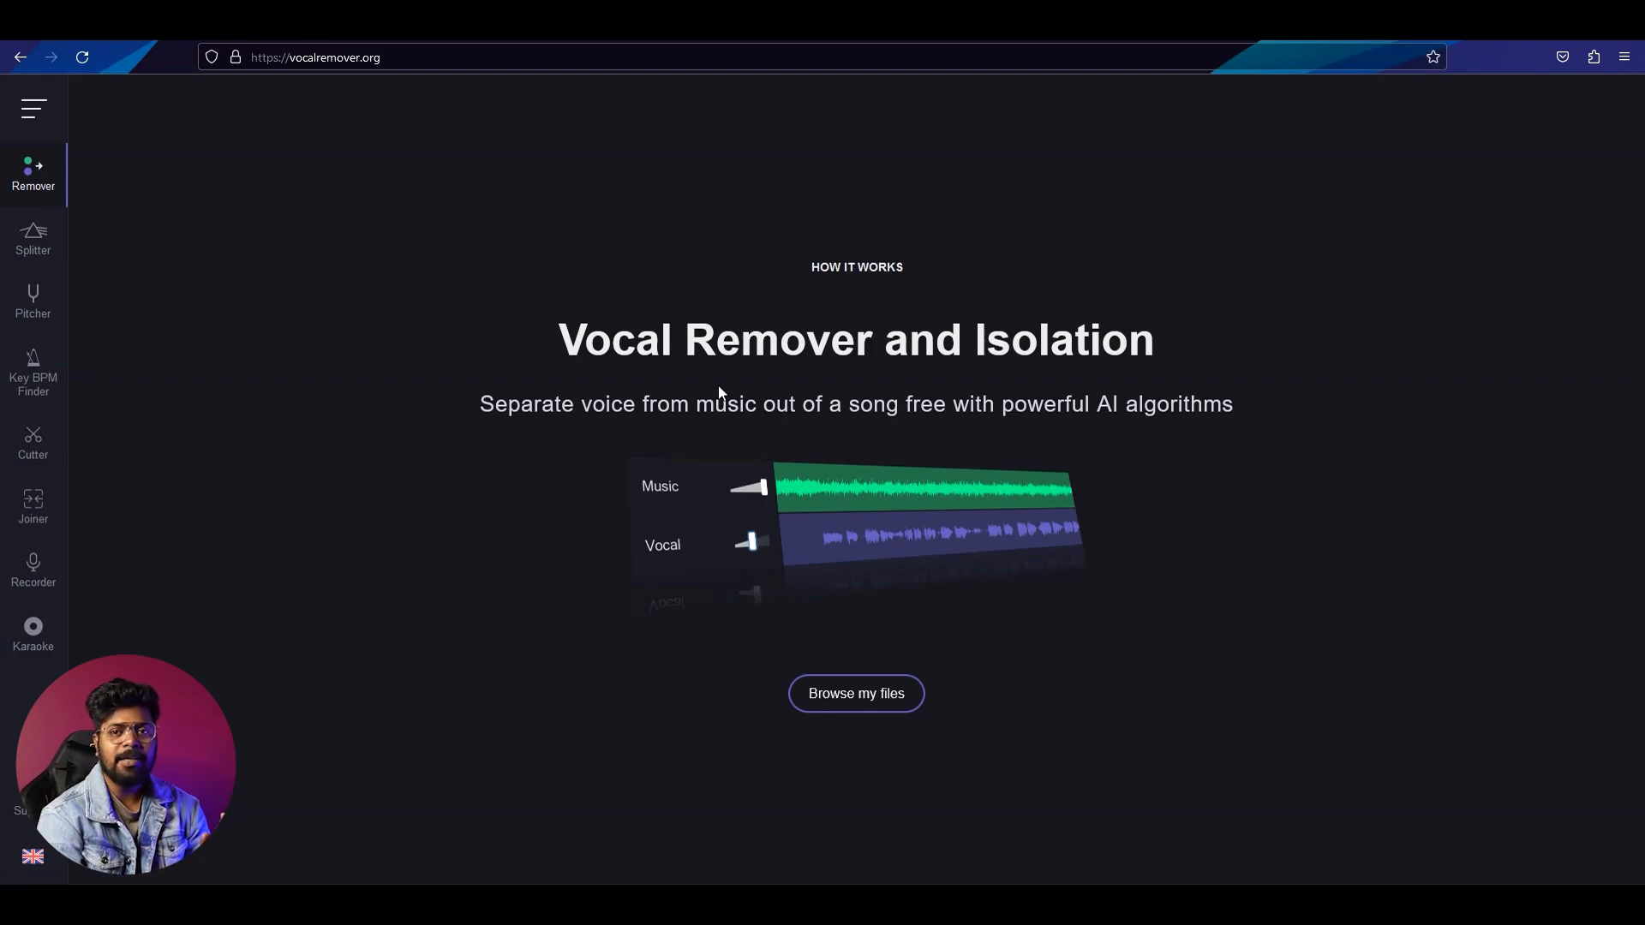
# Step: Load Chaleya_320(PagalWorld.com.se).mp3 from the Downloads folder into the vocal remover
pyautogui.click(848, 690)
pyautogui.click(129, 336)
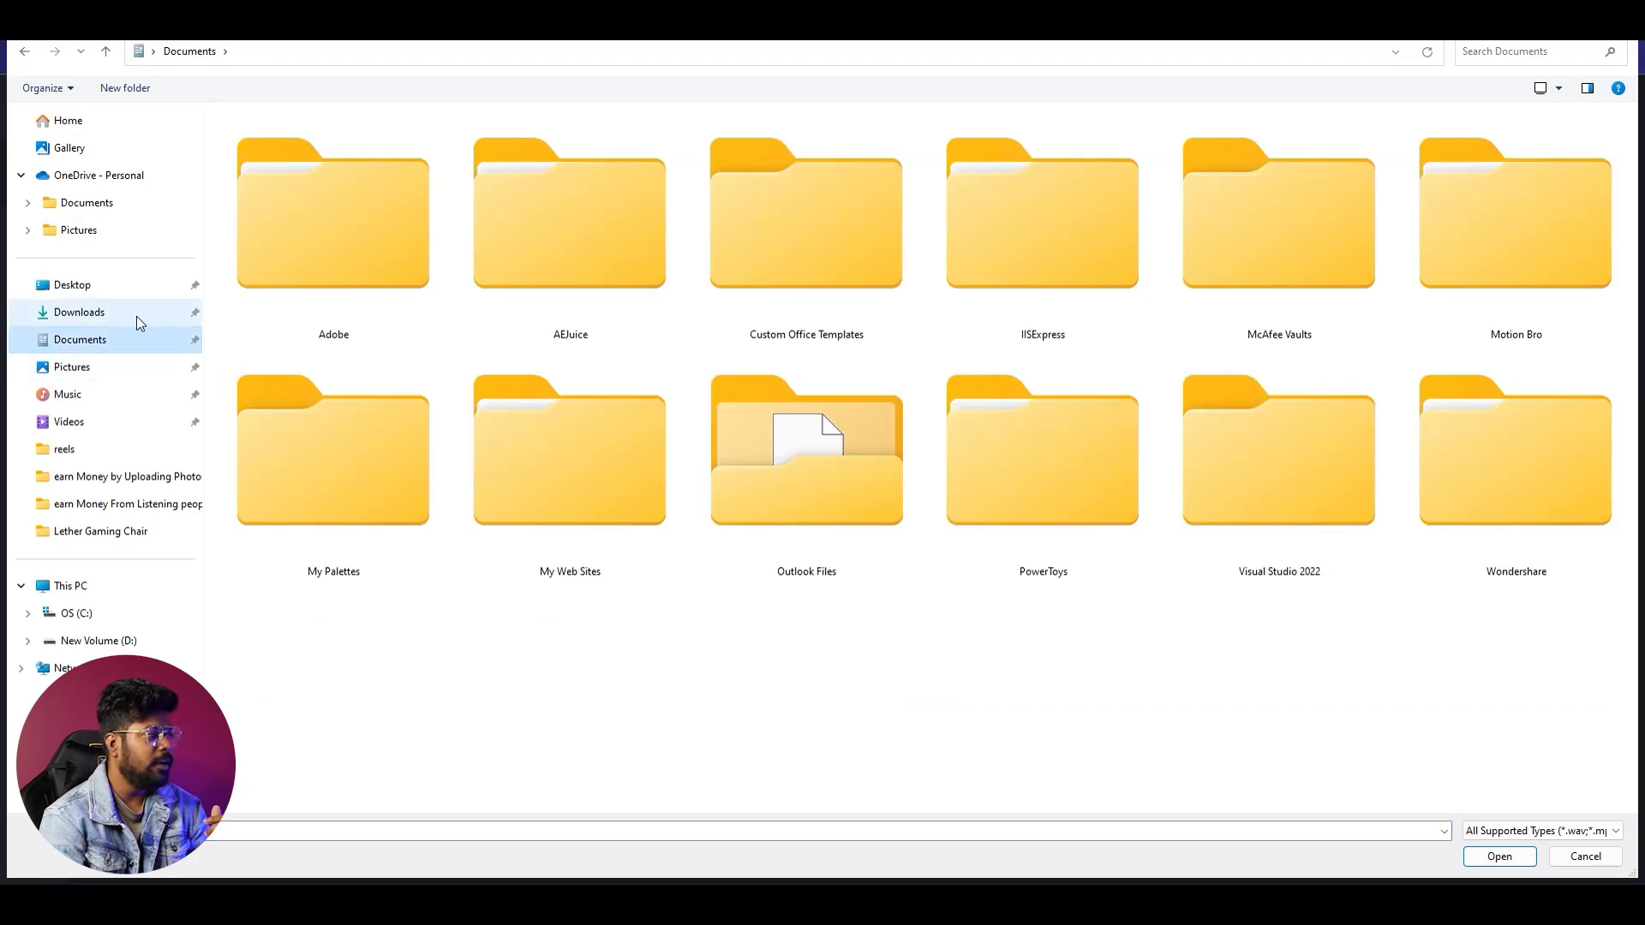
pyautogui.click(137, 315)
pyautogui.doubleClick(418, 286)
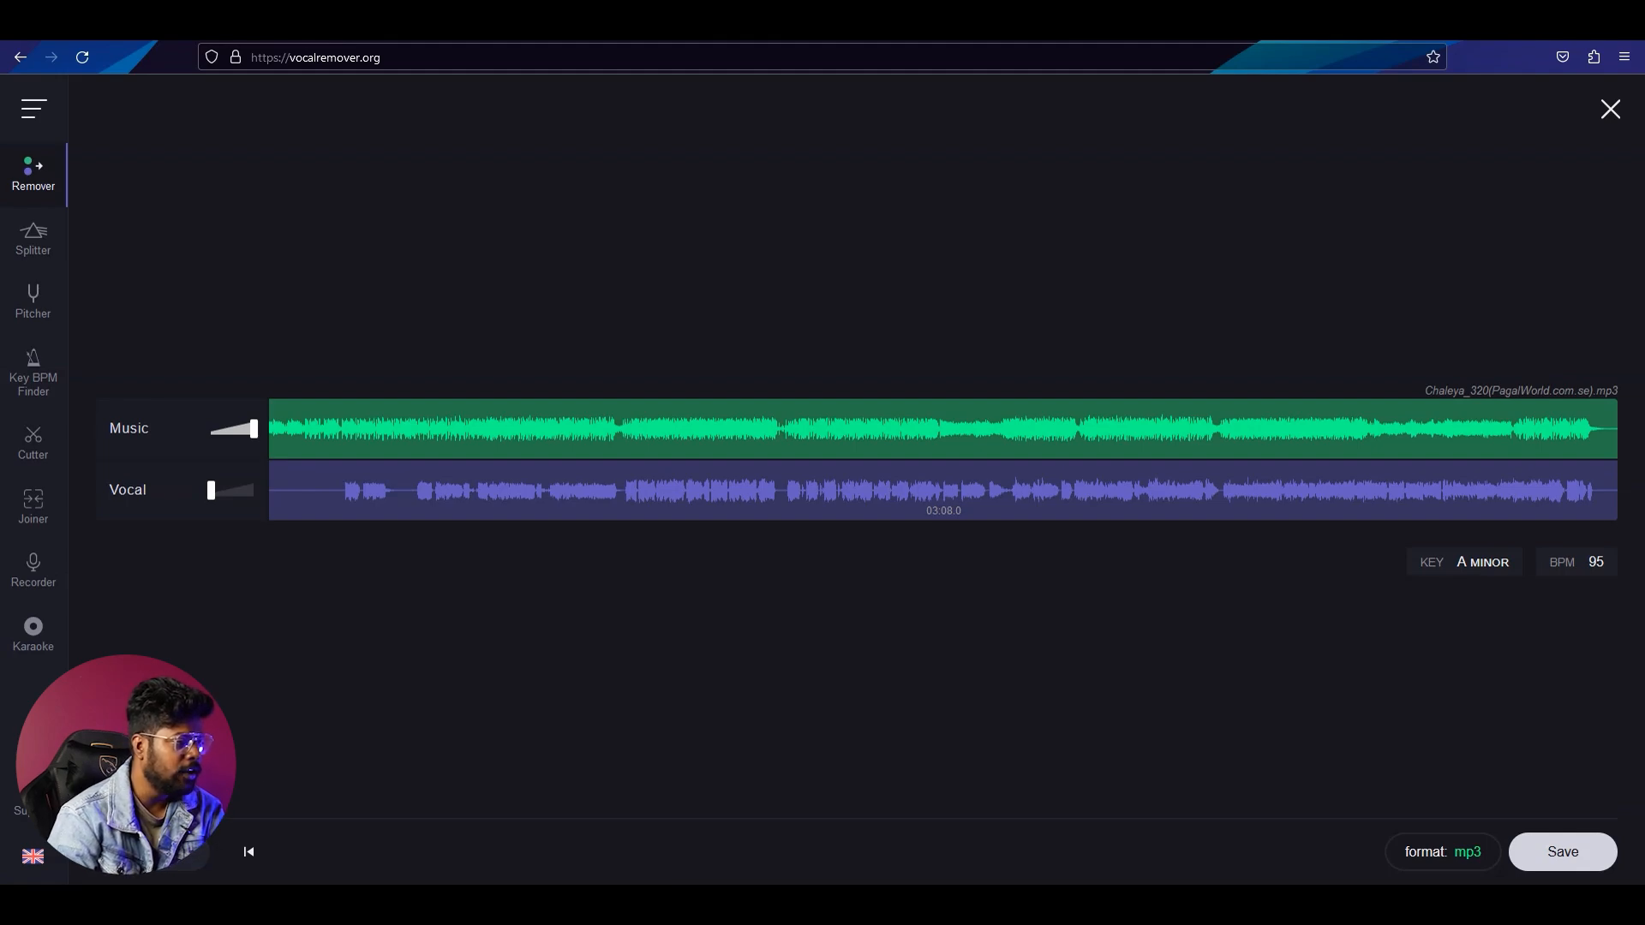
# Step: Preview the song's separated tracks, muting Music and raising Vocal to full volume partway through, and open the save options
pyautogui.click(155, 852)
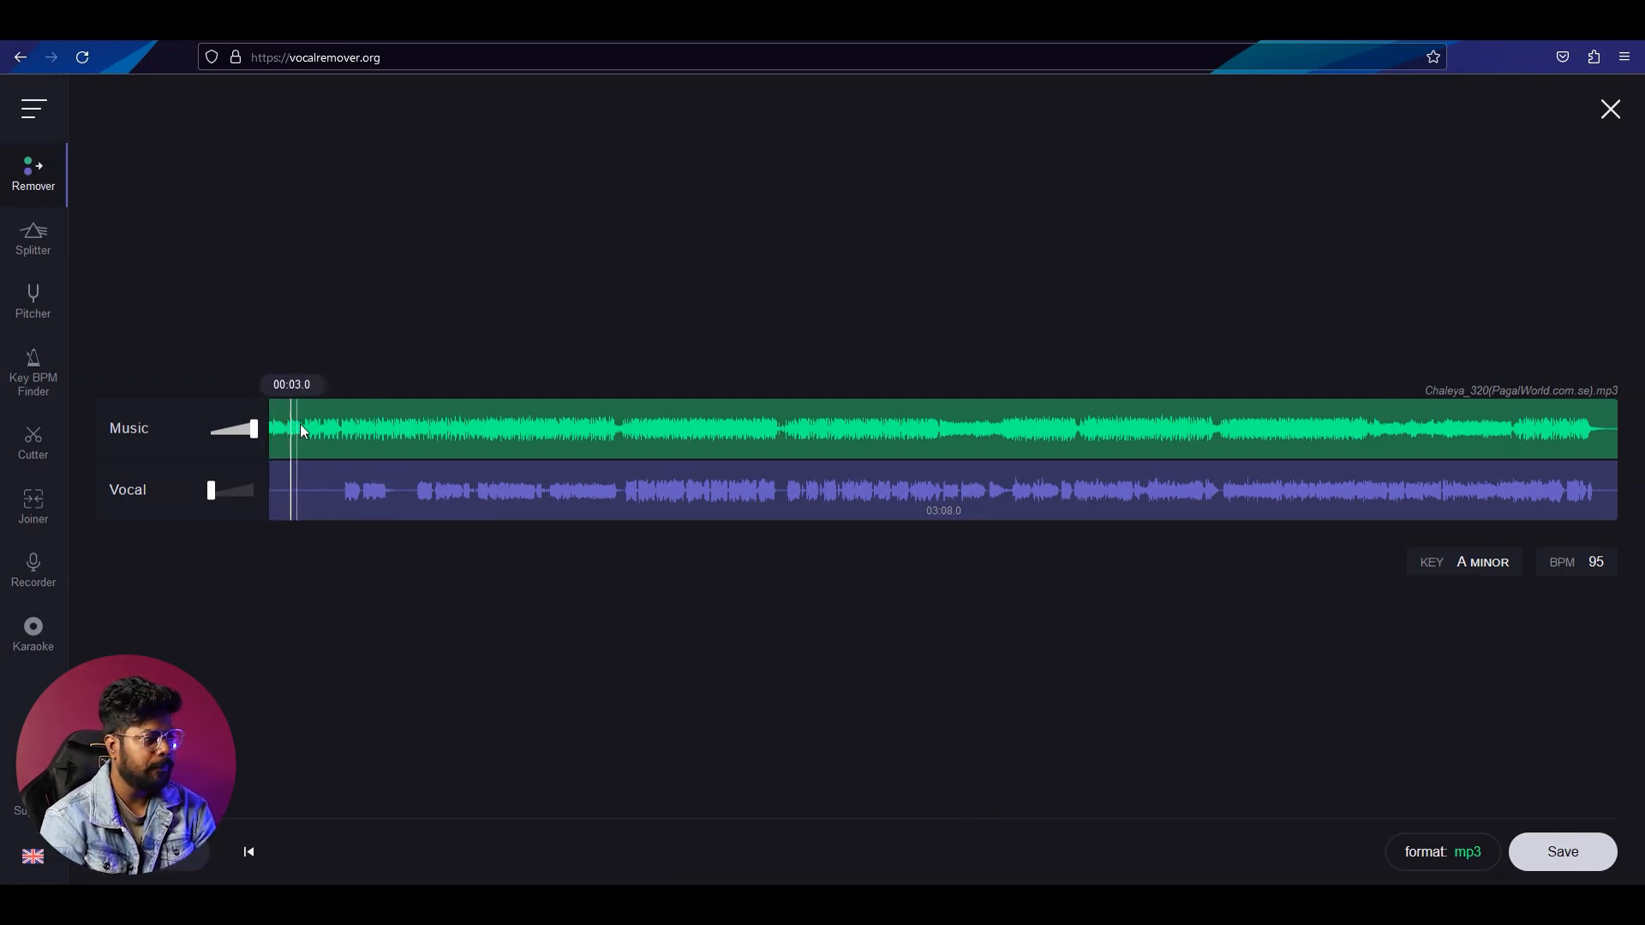
pyautogui.click(540, 437)
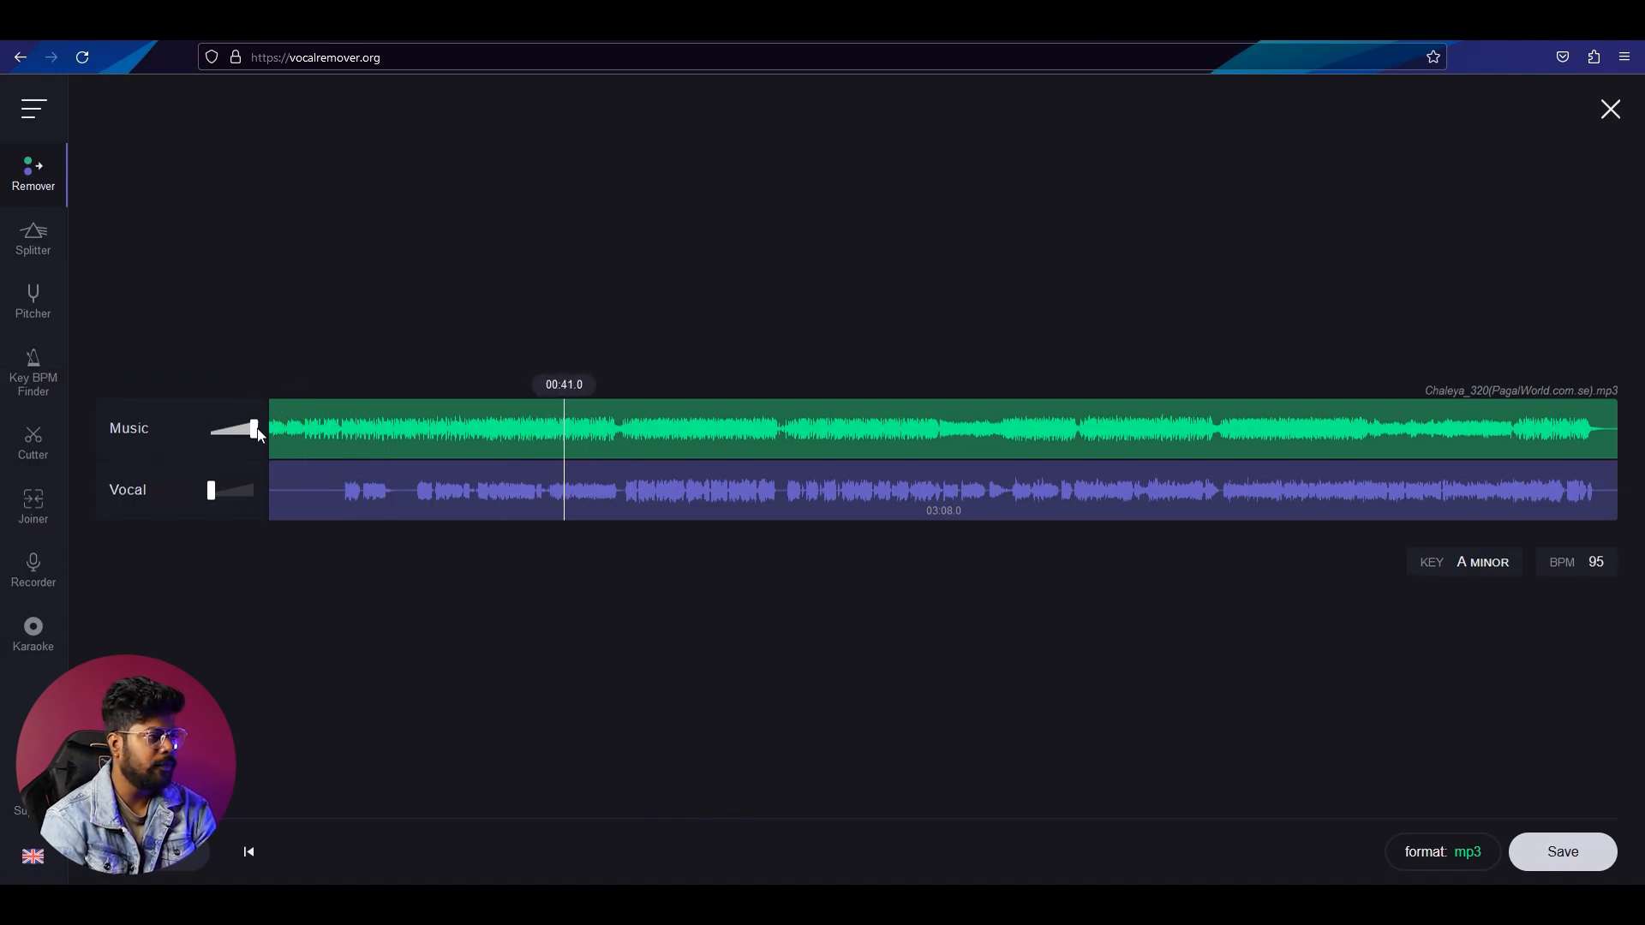
pyautogui.moveTo(211, 490); pyautogui.dragTo(267, 487)
pyautogui.moveTo(252, 429); pyautogui.dragTo(209, 431)
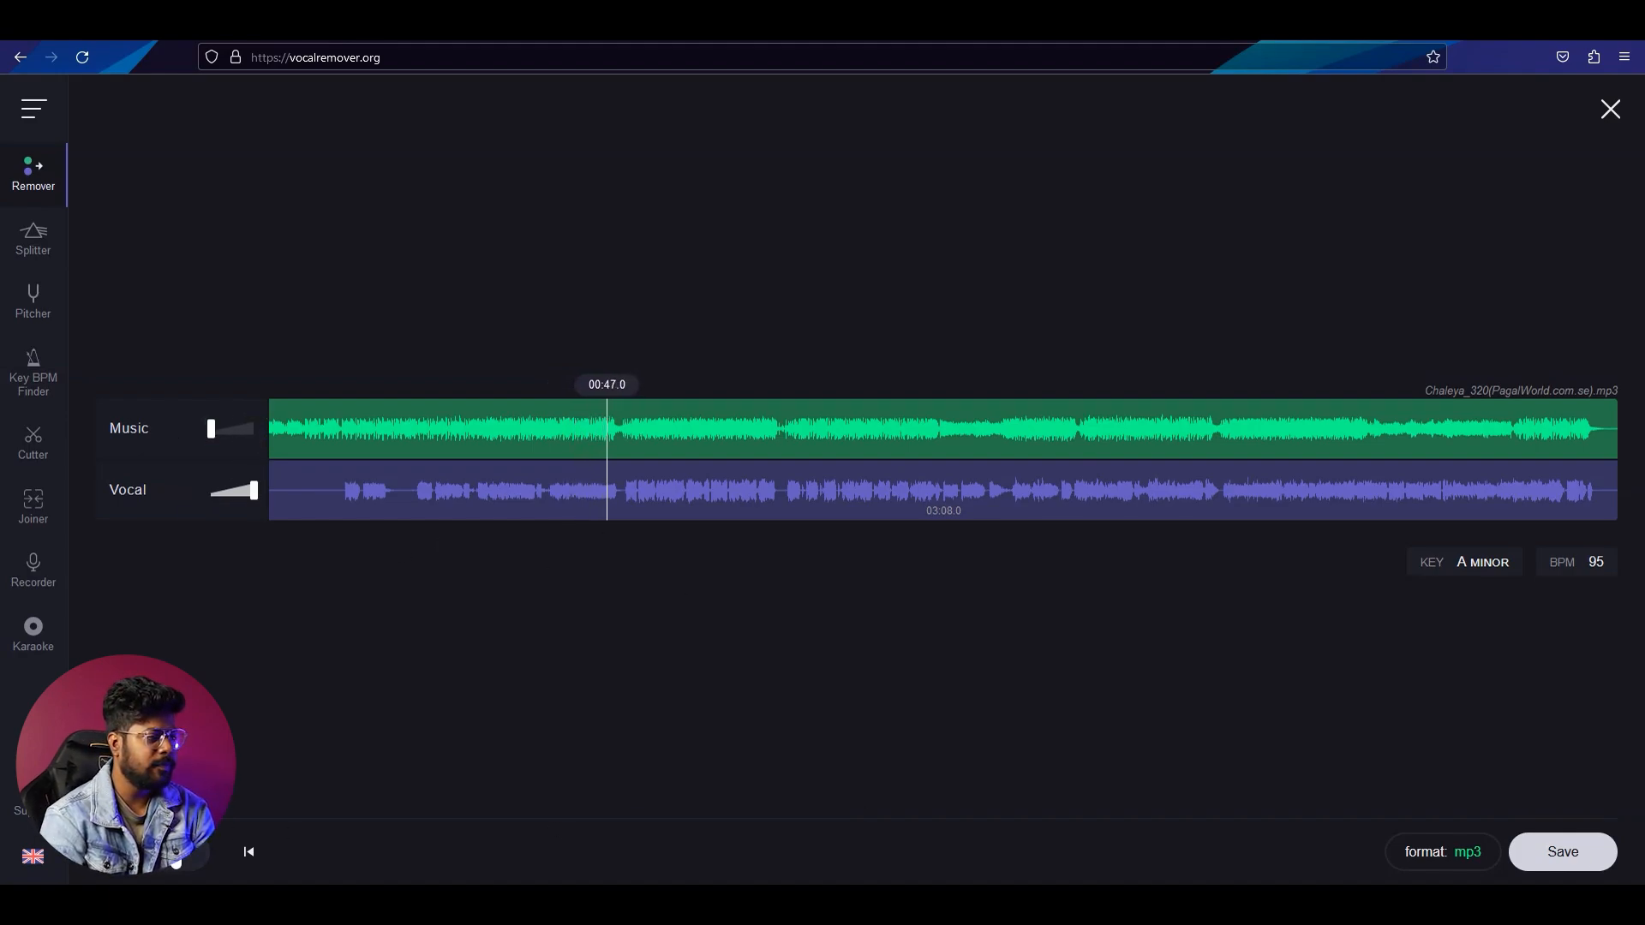
pyautogui.click(176, 861)
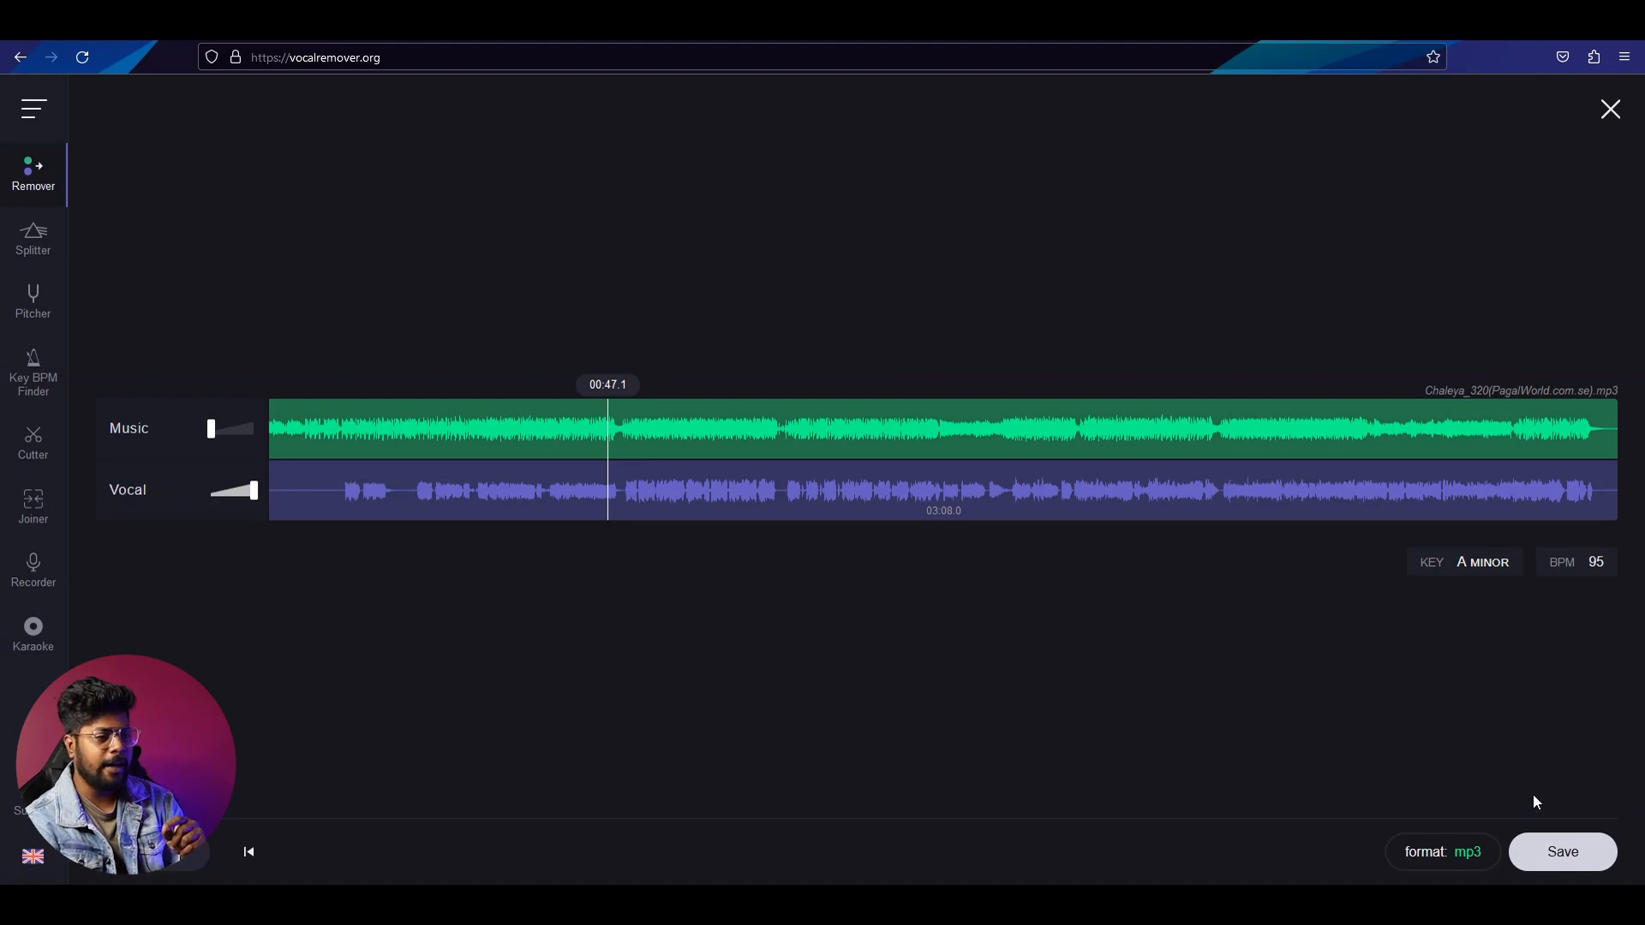
pyautogui.click(1564, 859)
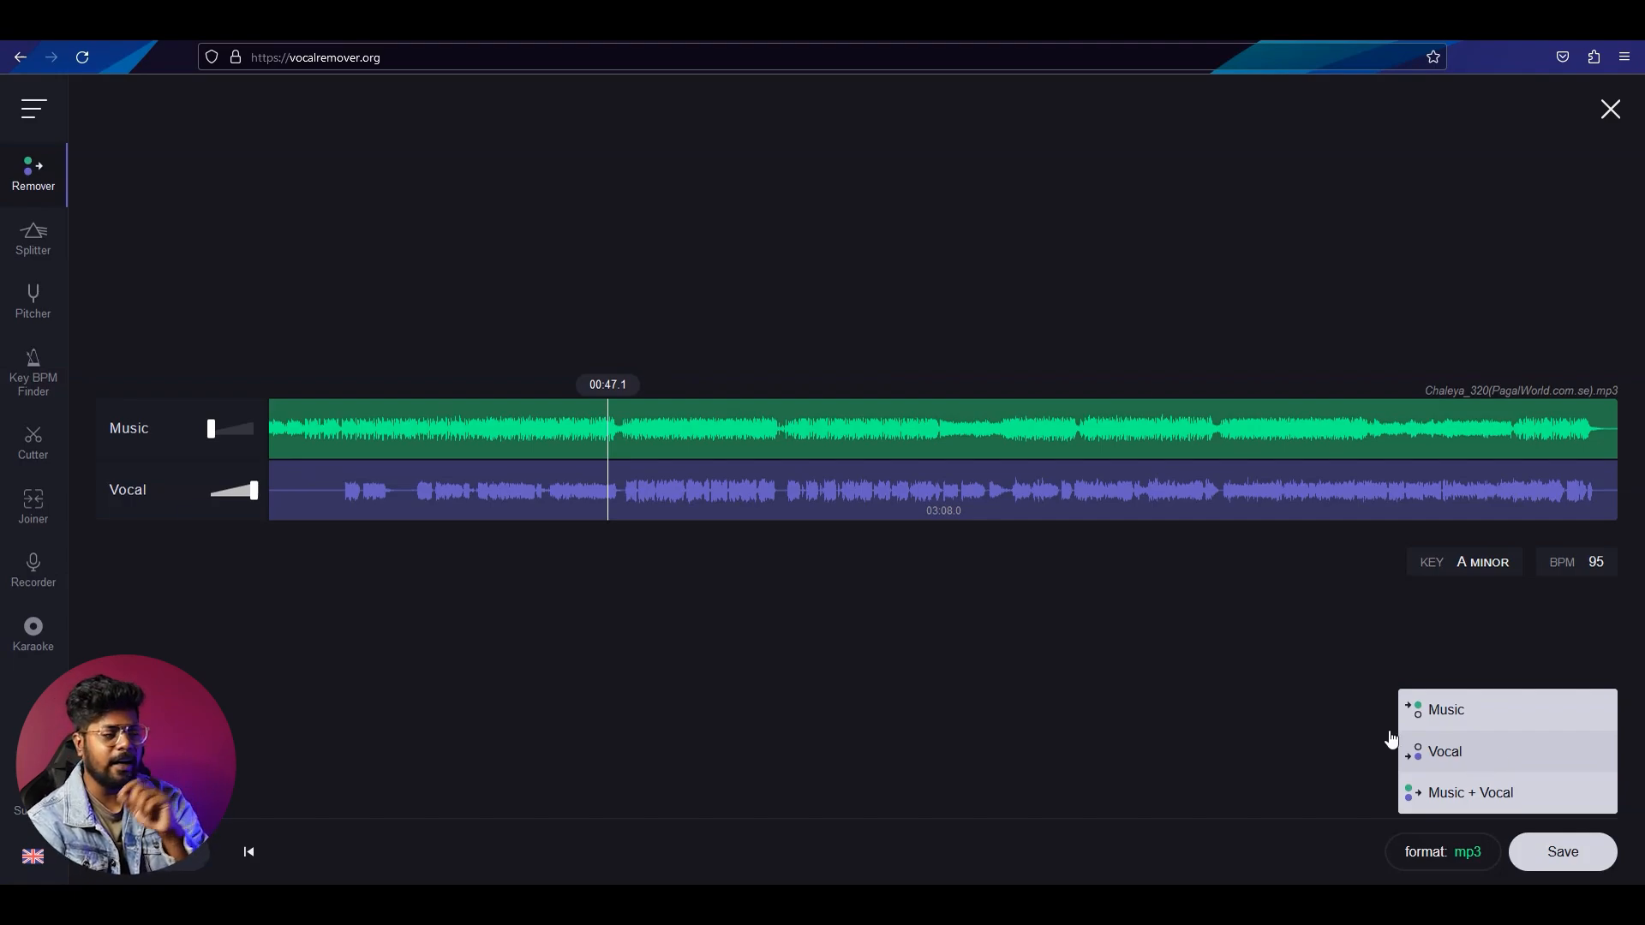
# Step: Switch to File Explorer and copy the path of vocal.mp3 in the Vocali.se_3591 folder under RVC Tutorial
pyautogui.moveTo(900, 905)
pyautogui.click(1127, 815)
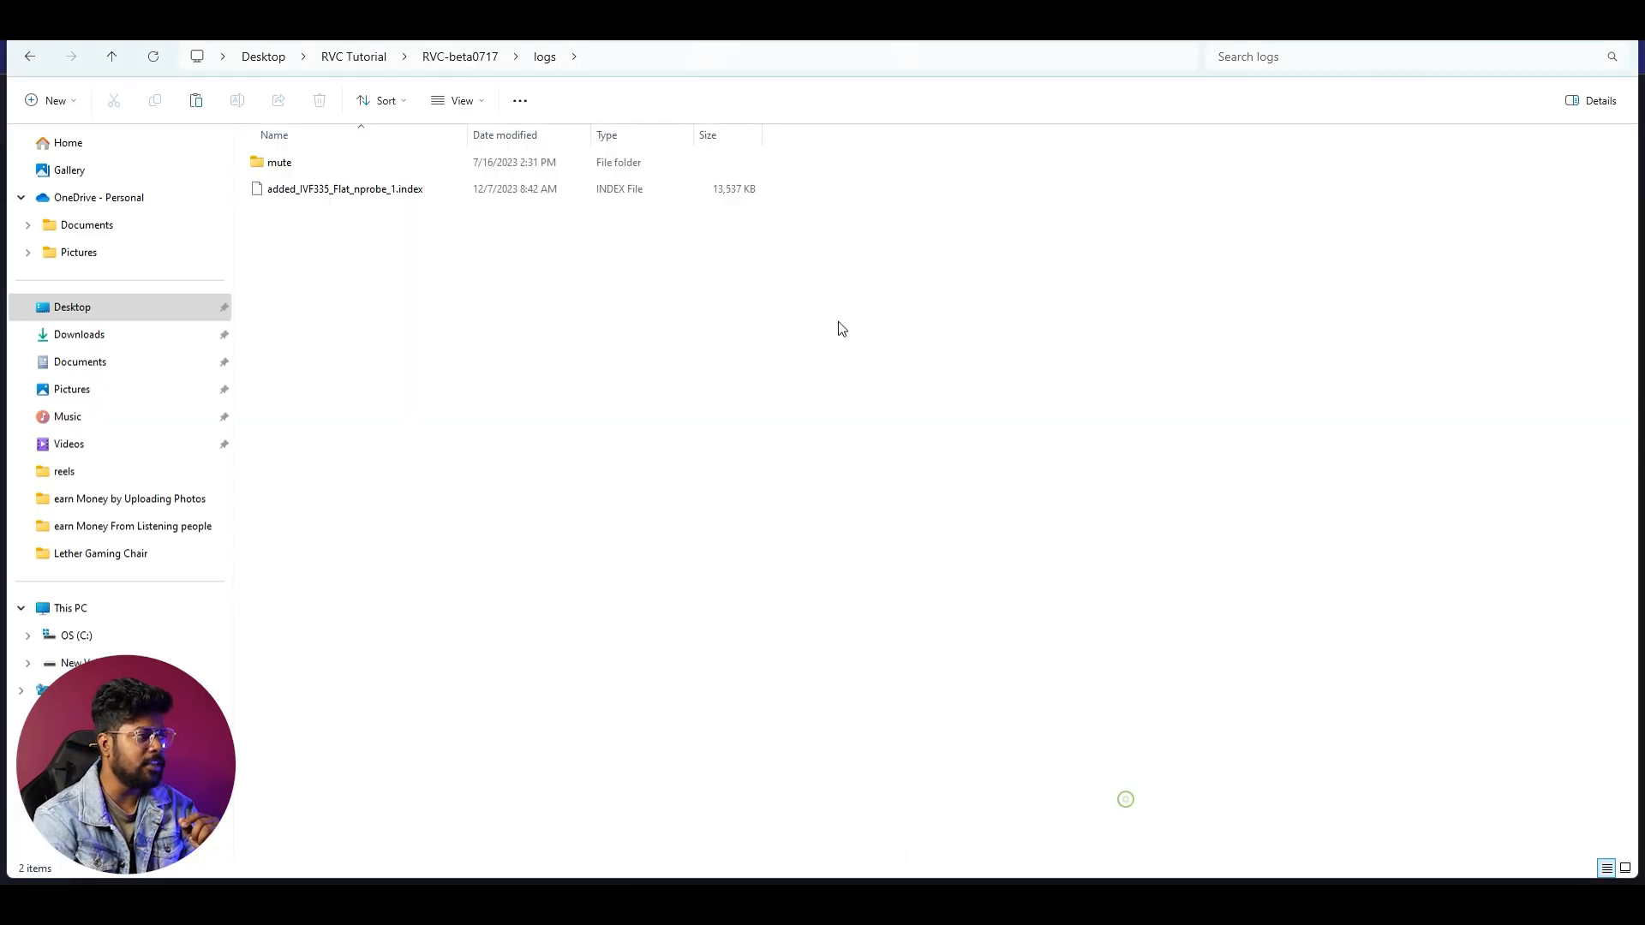
pyautogui.click(350, 57)
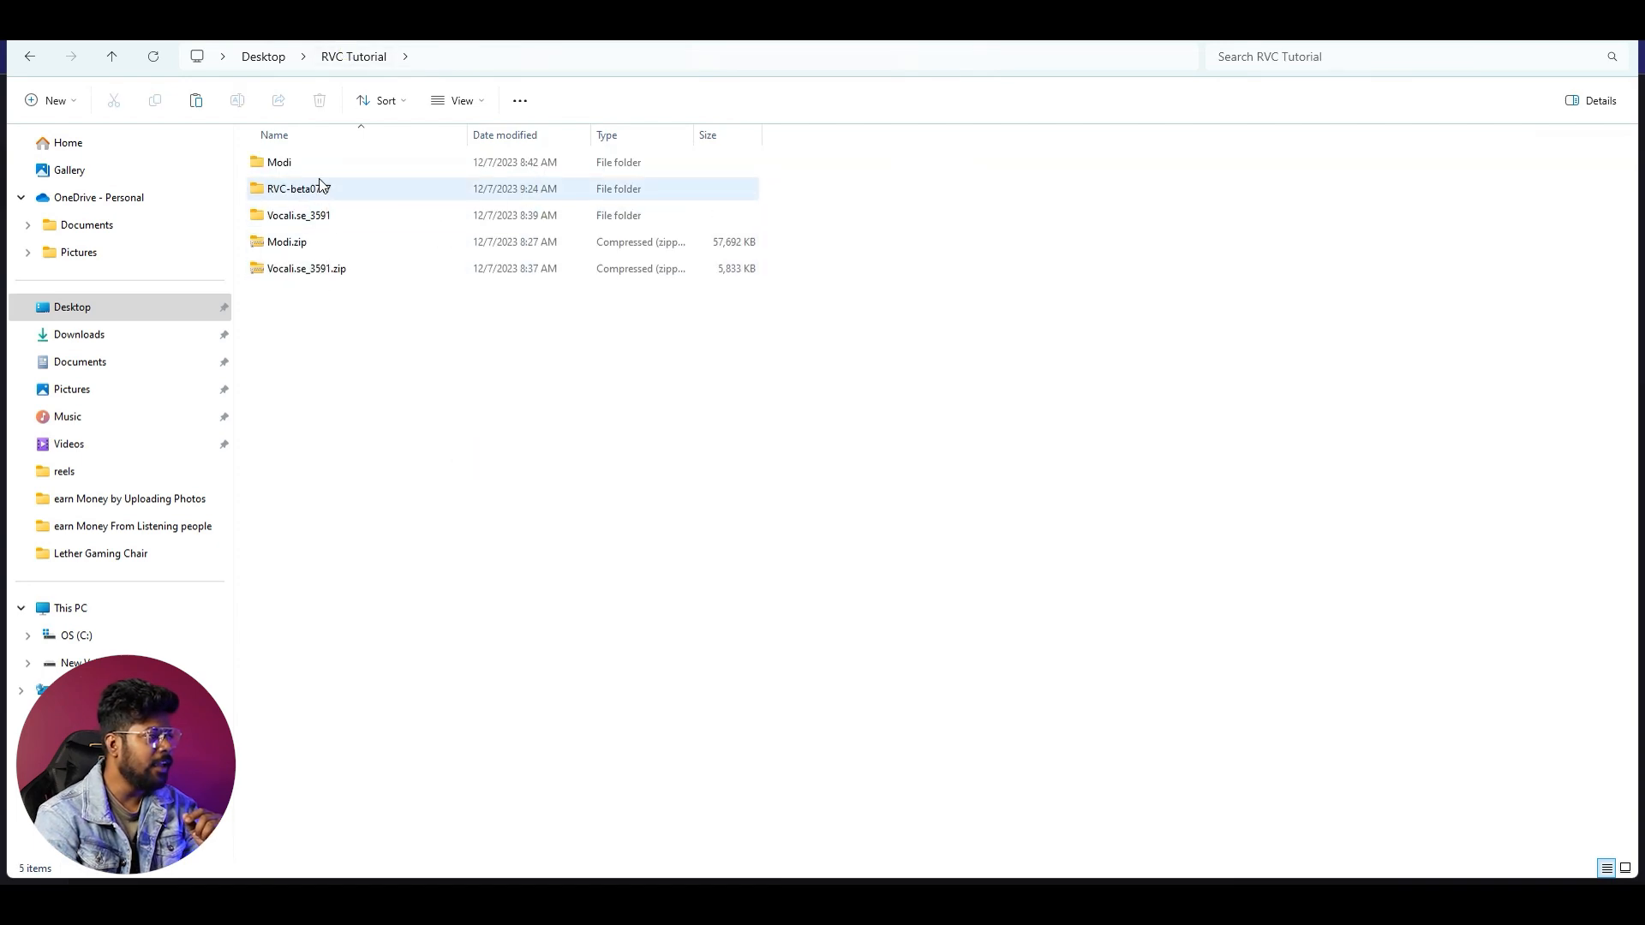
pyautogui.doubleClick(321, 222)
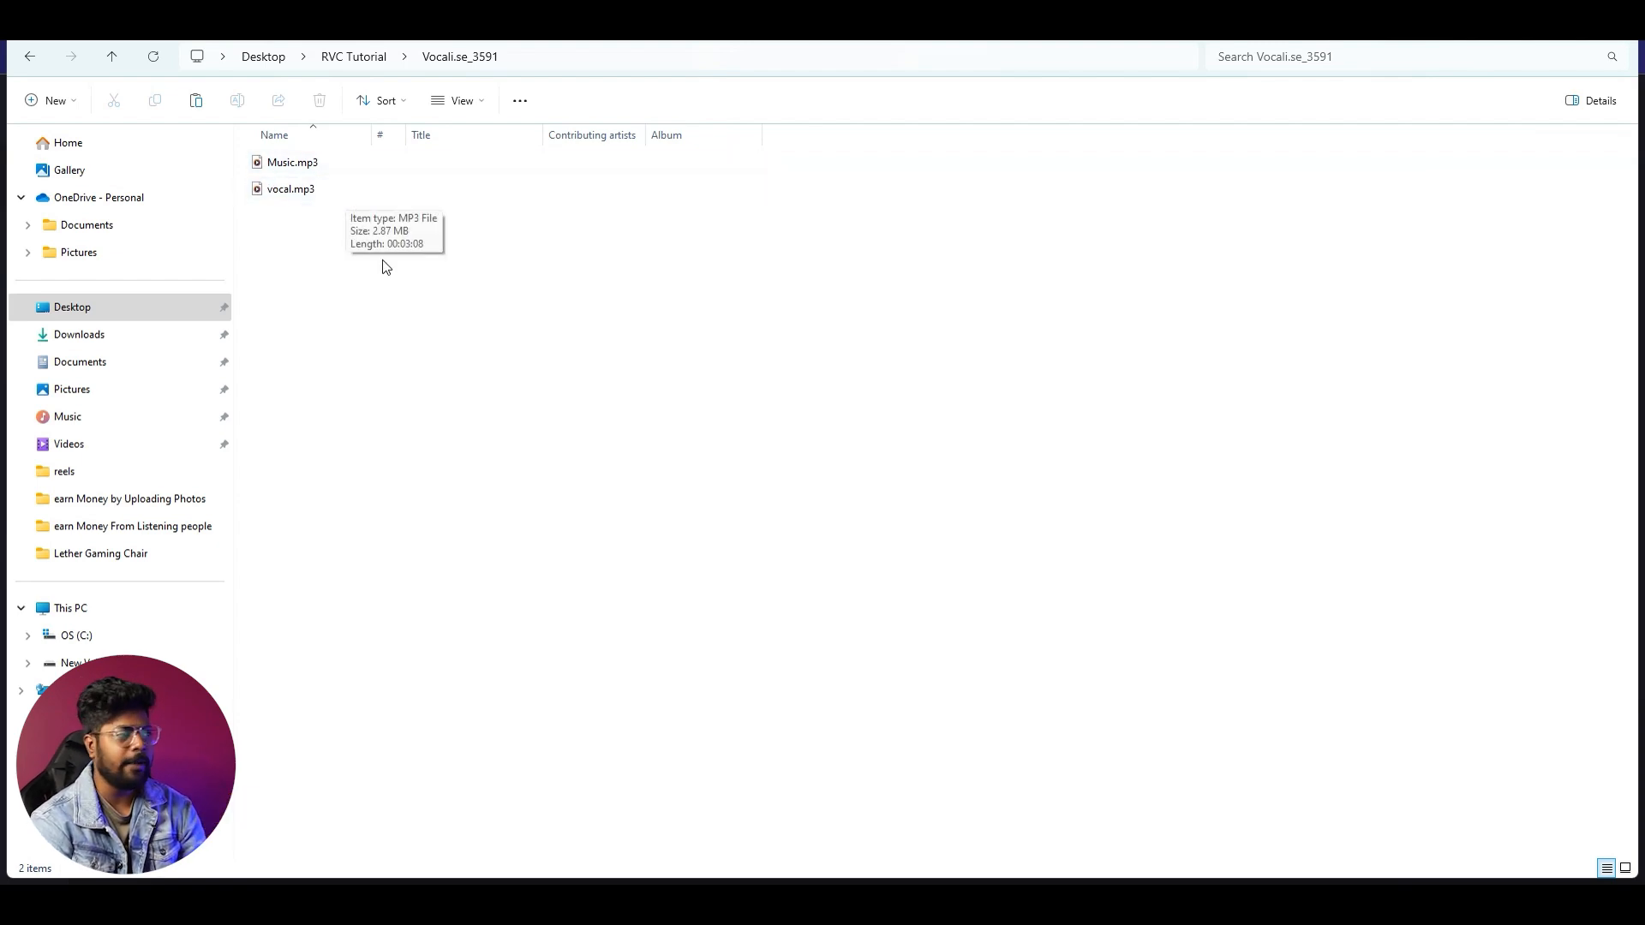
pyautogui.rightClick(305, 197)
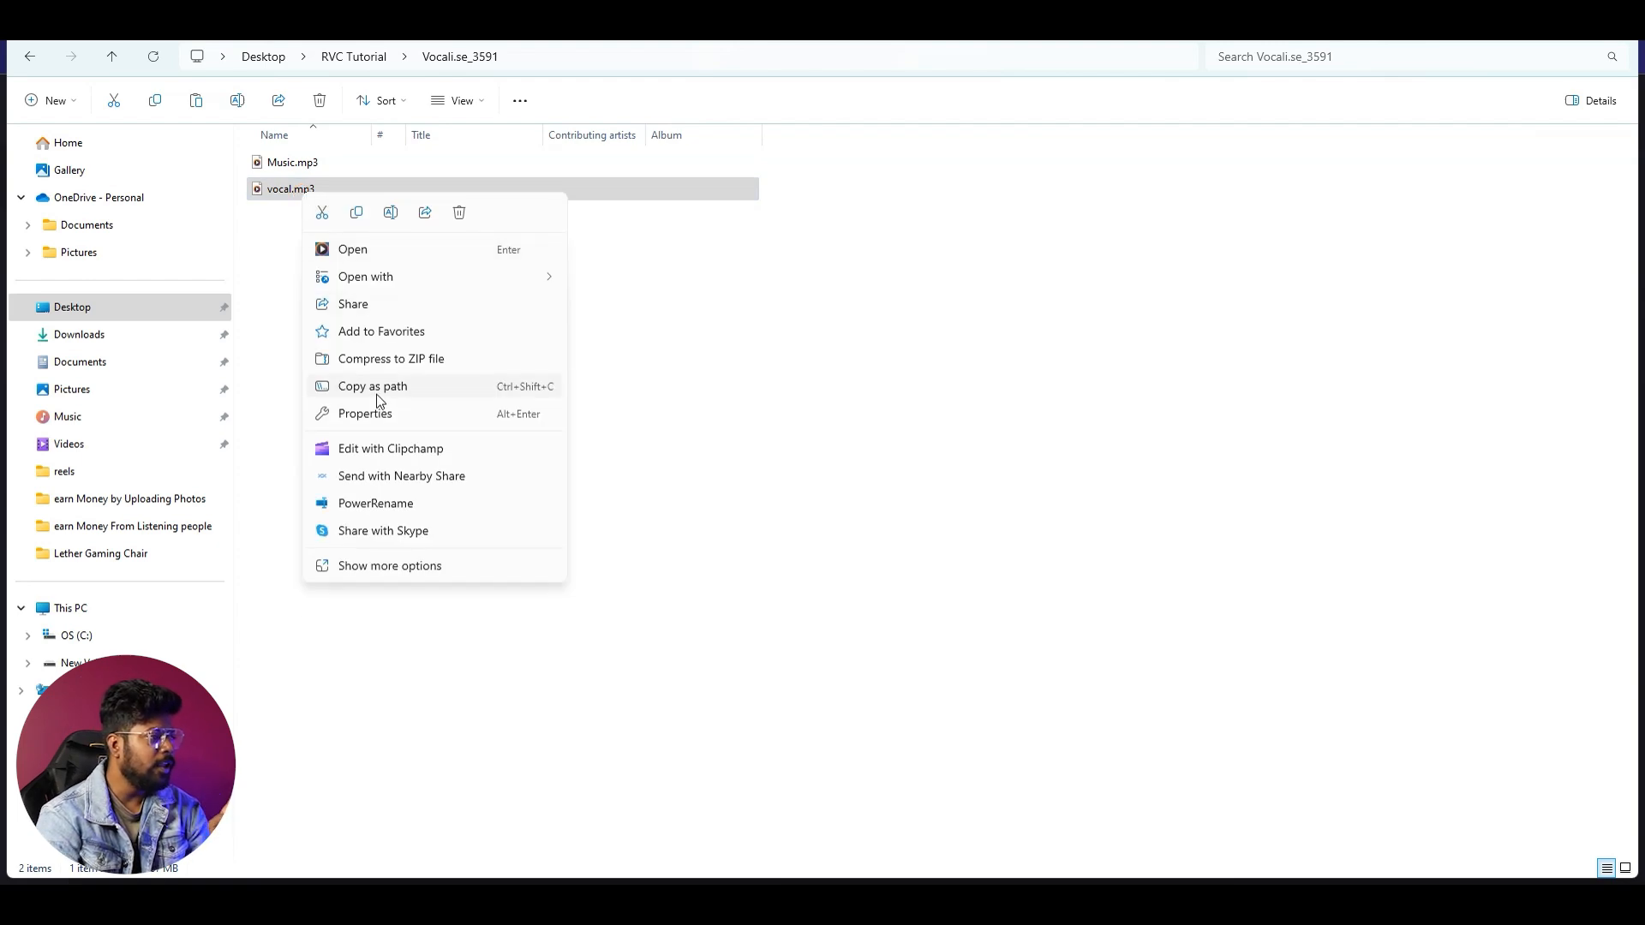
pyautogui.click(379, 383)
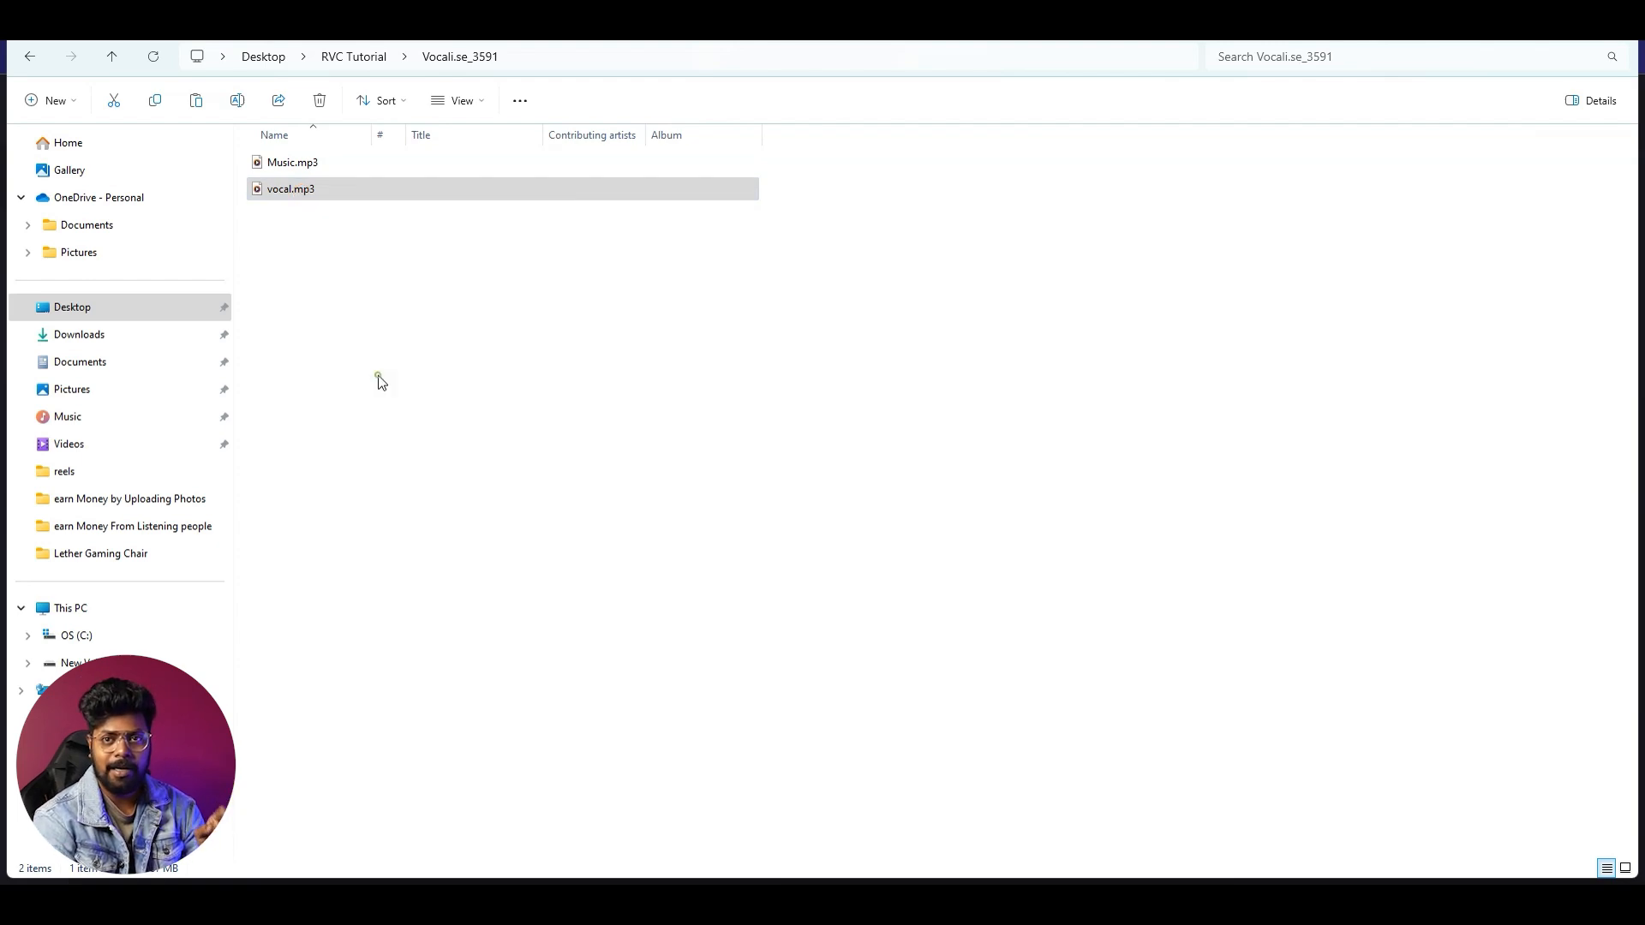
# Step: Switch back to the RVC WebUI in Firefox and replace the default audio file path with the copied vocal.mp3 path
pyautogui.moveTo(861, 900)
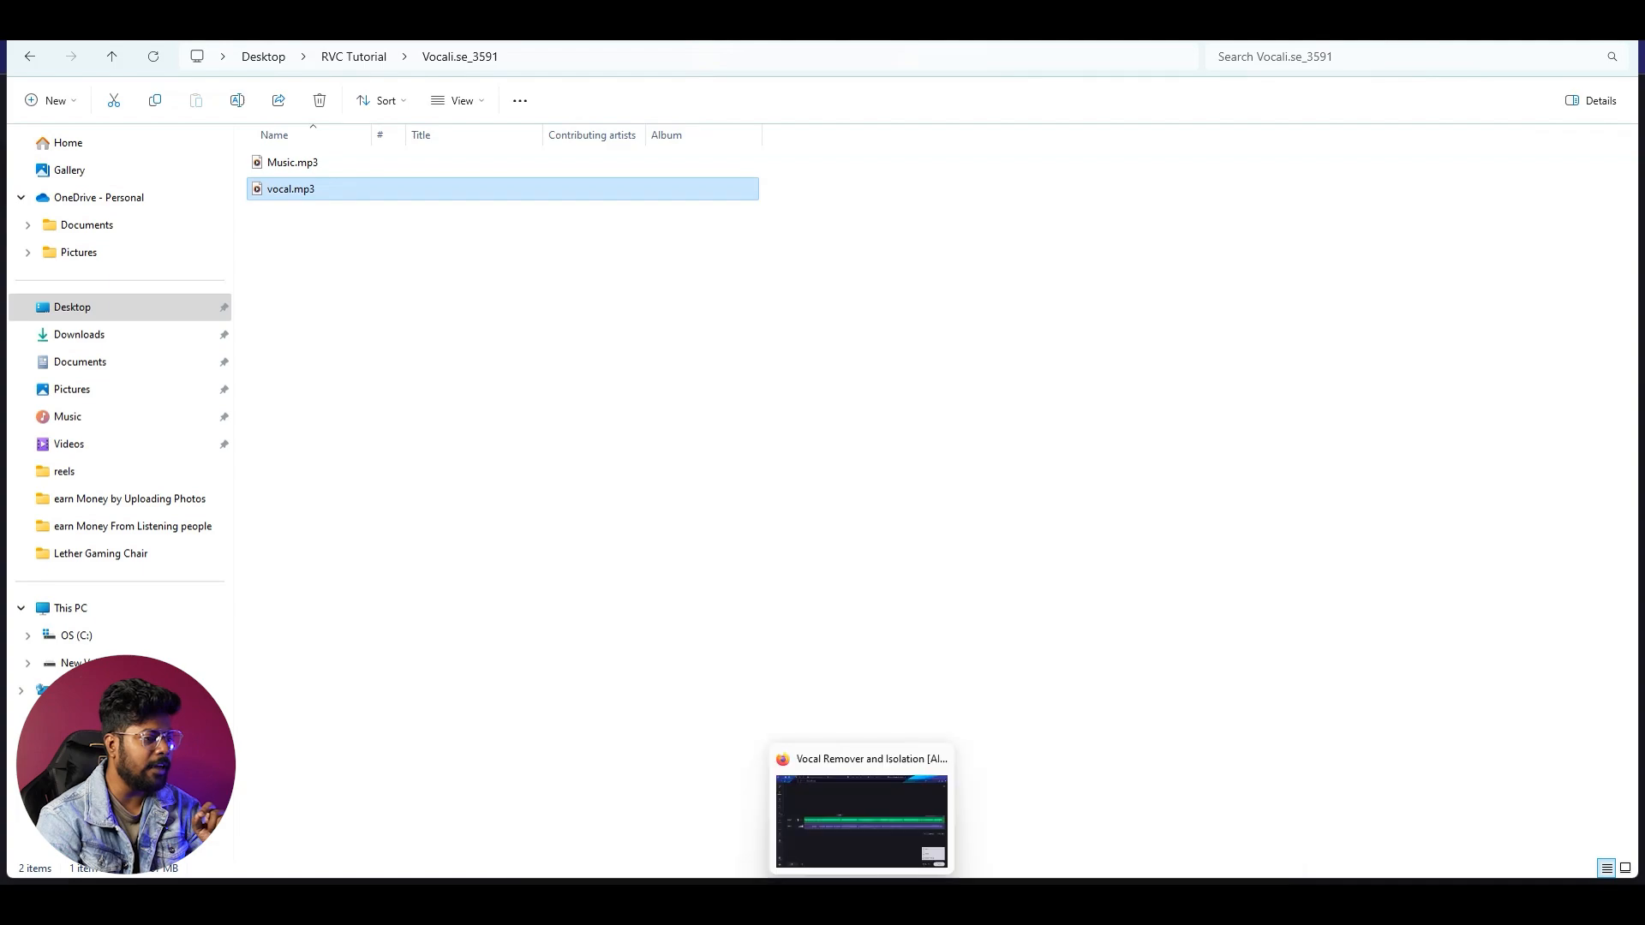
pyautogui.click(865, 809)
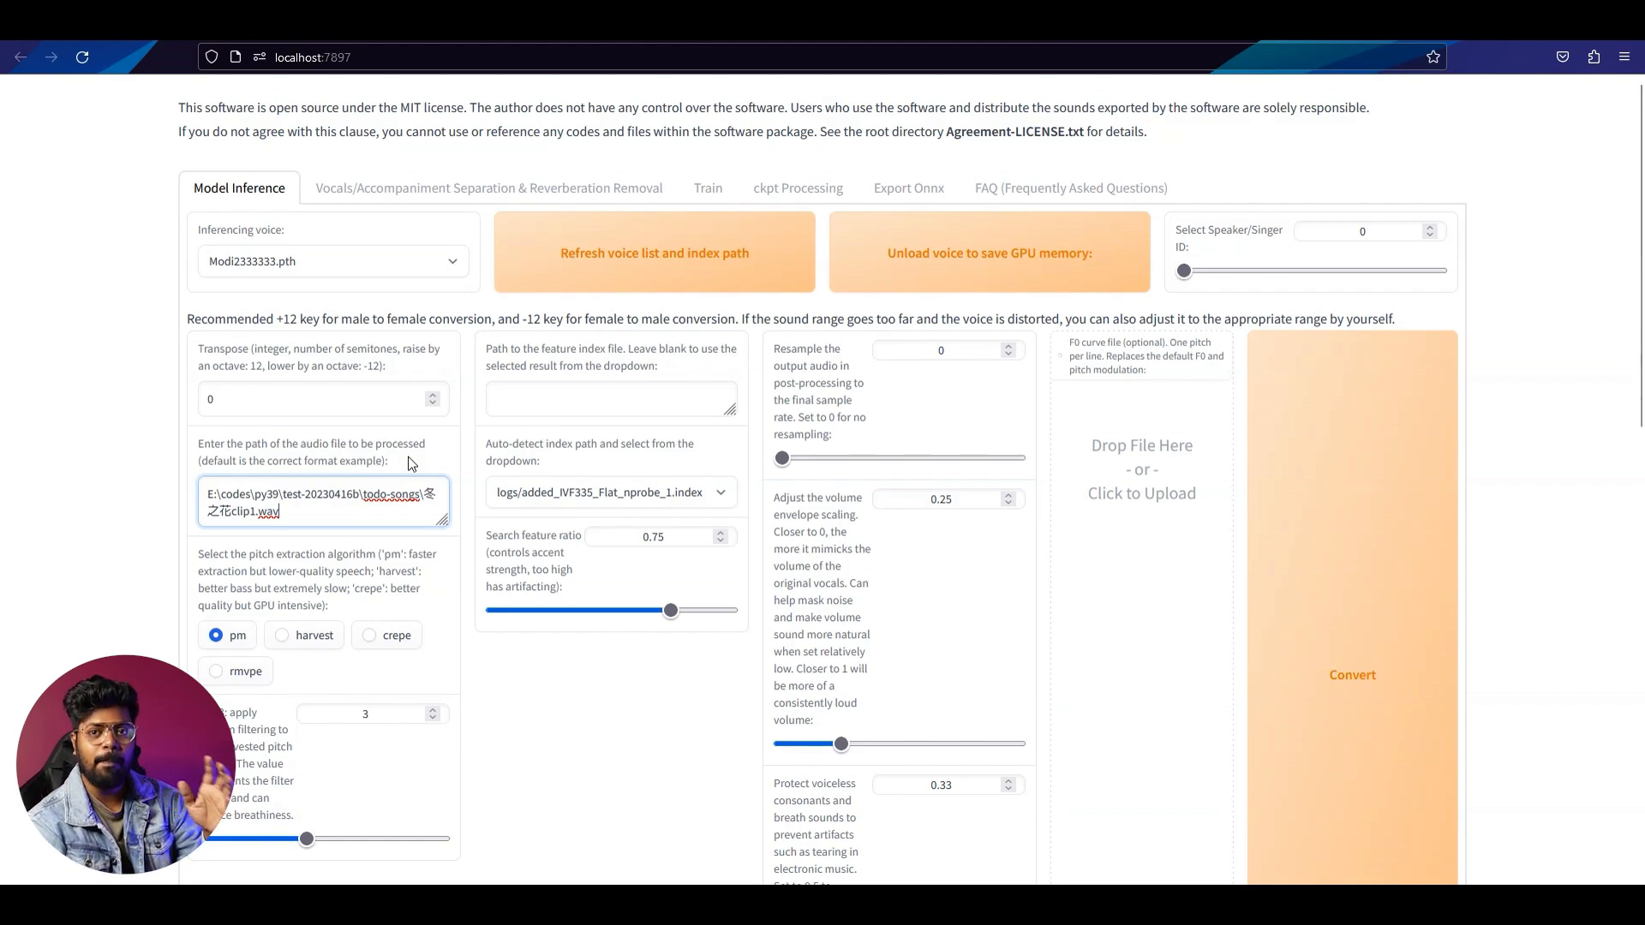
pyautogui.hotkey('ctrl', 'a')
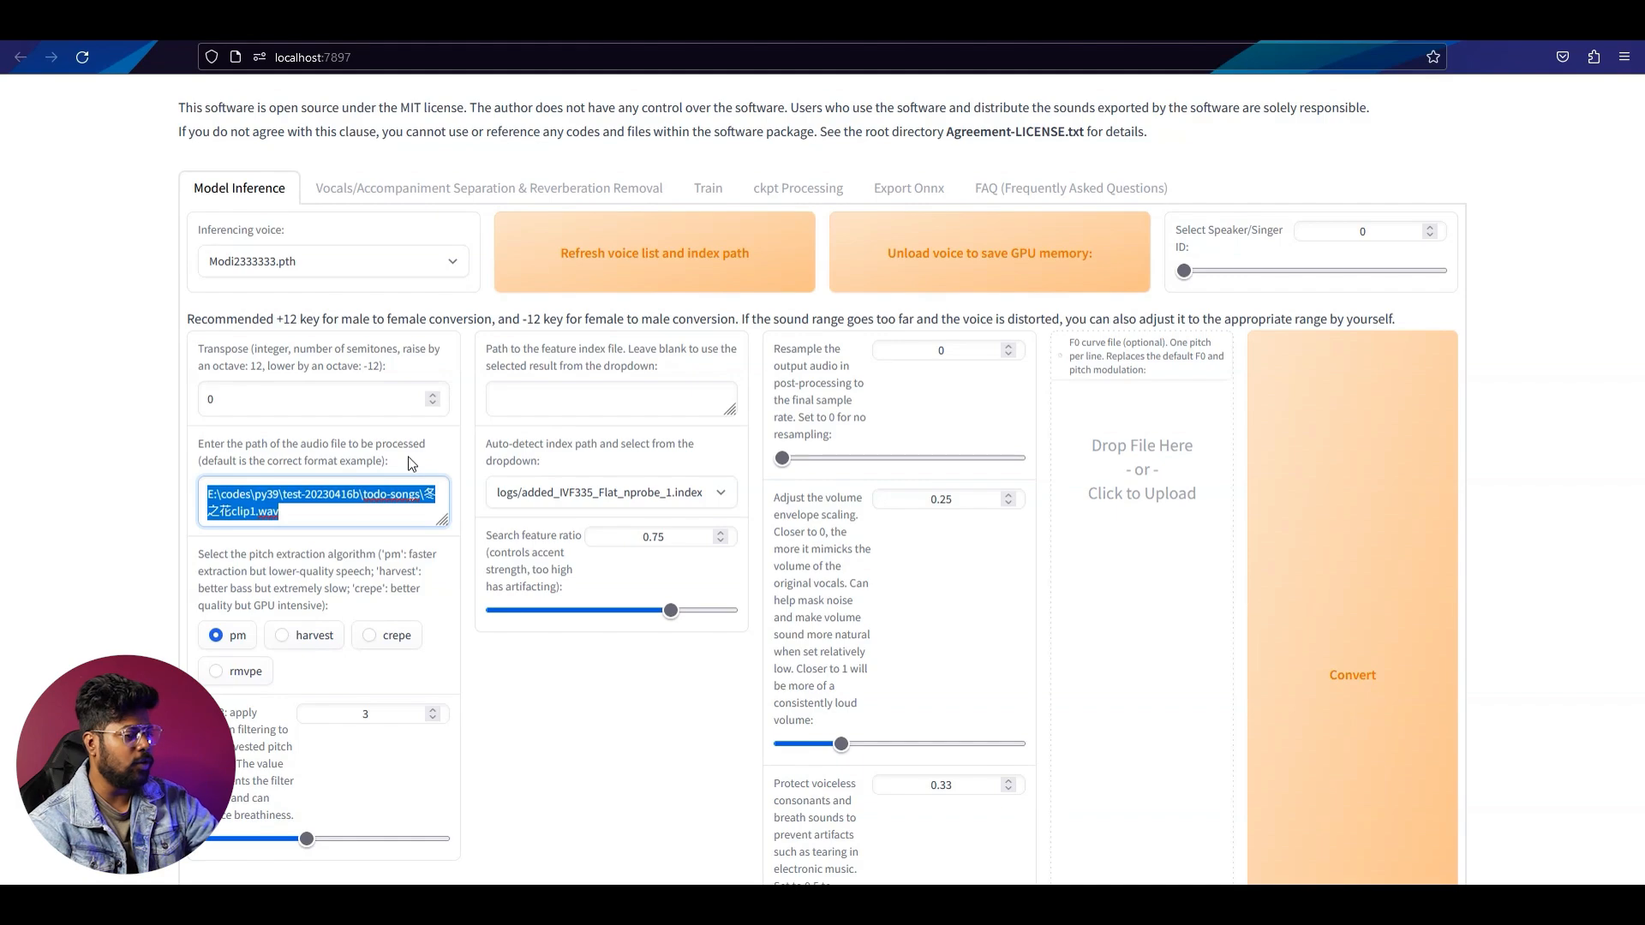
pyautogui.press('BackSpace')
pyautogui.rightClick(328, 495)
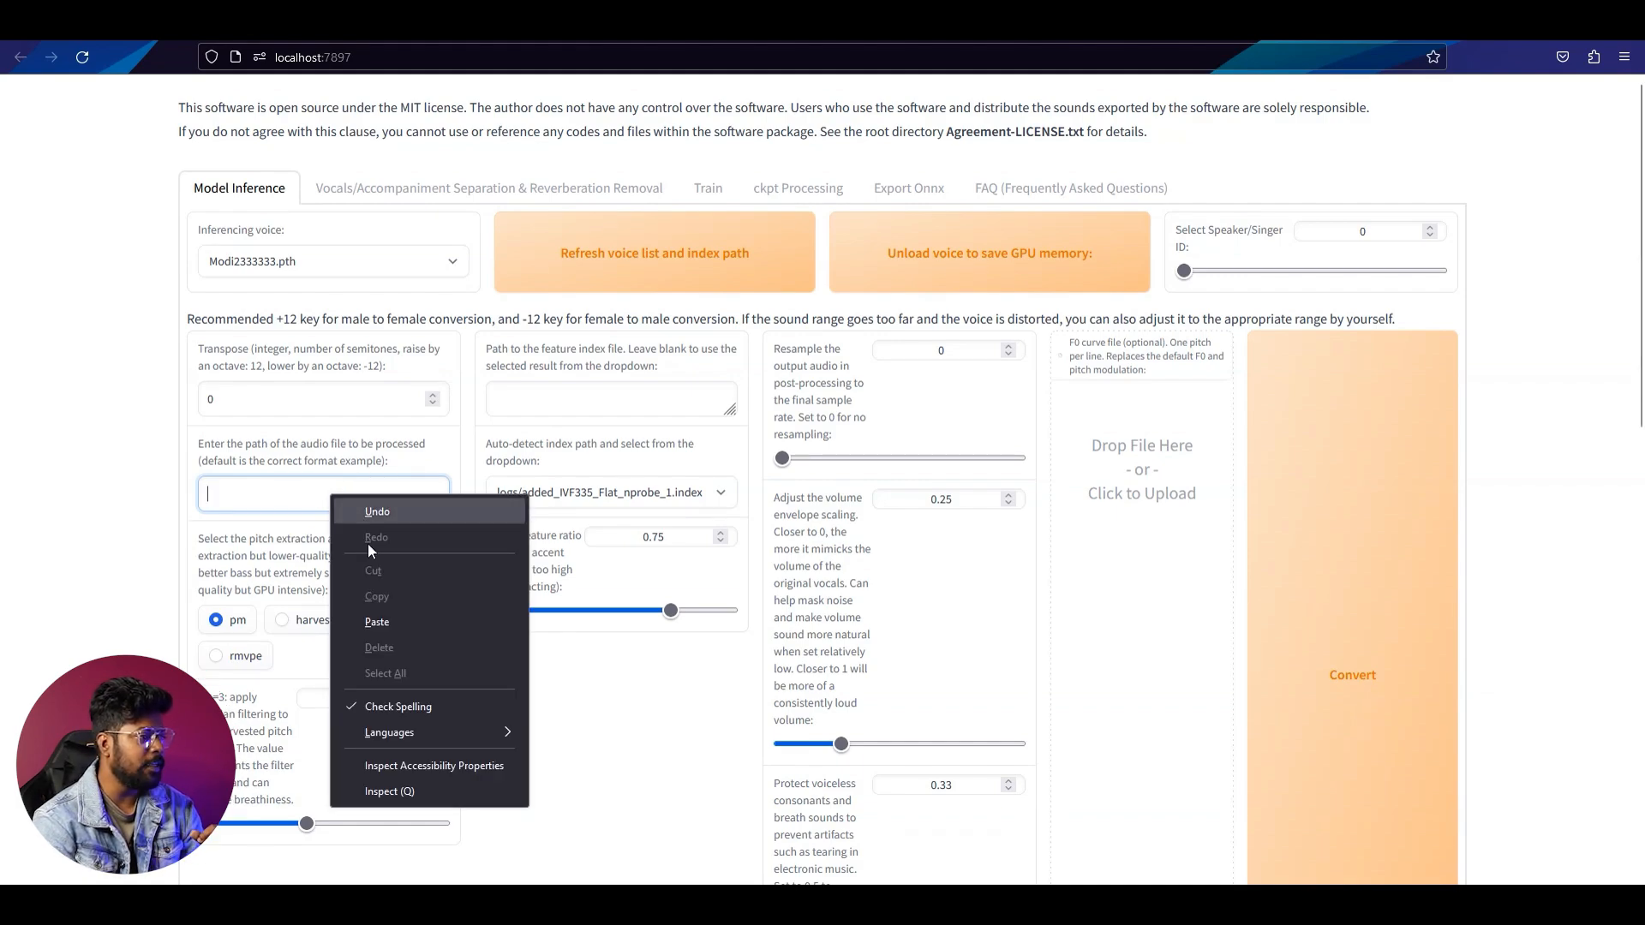
pyautogui.click(378, 622)
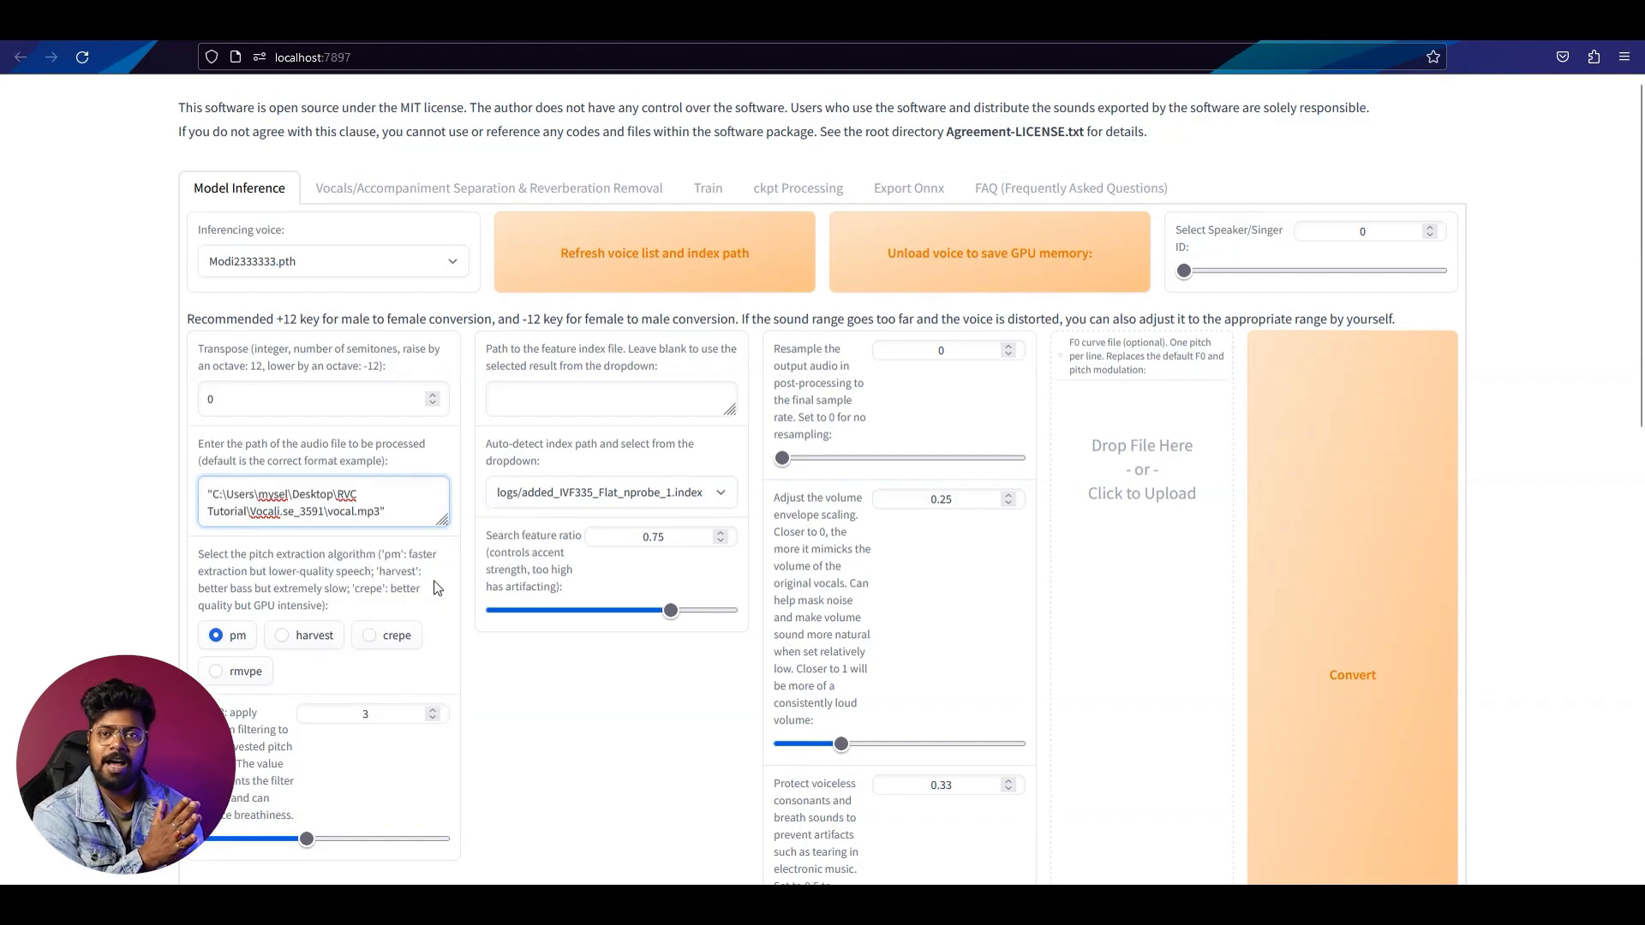
# Step: Select crepe as the pitch extraction algorithm
pyautogui.scroll(-1, 435, 587)
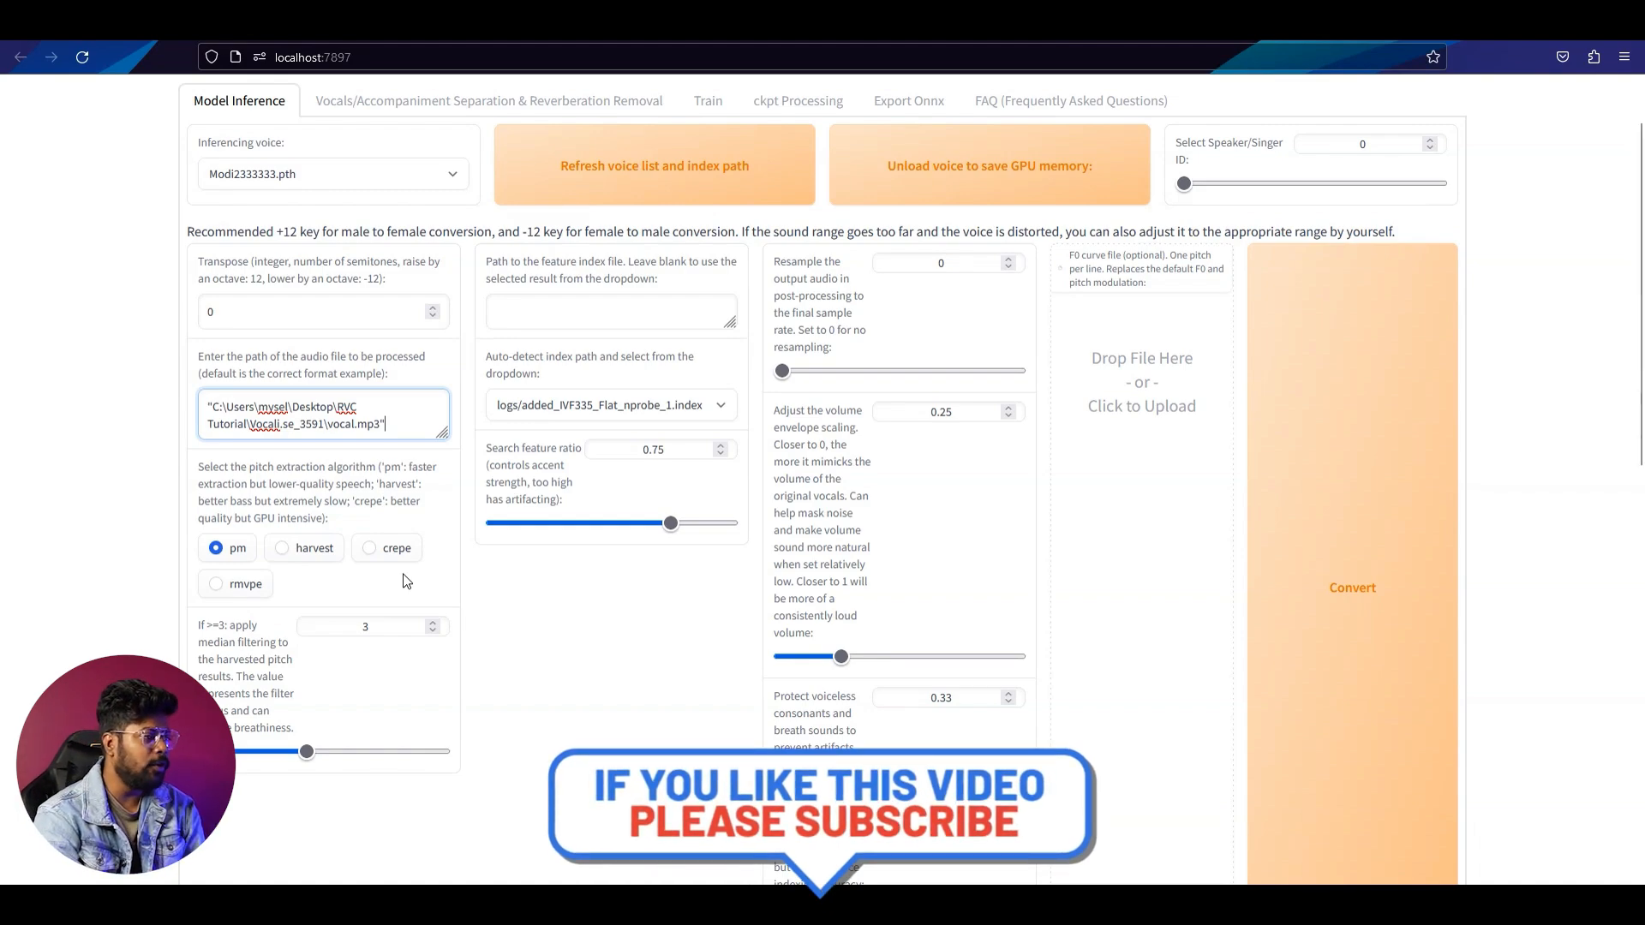
pyautogui.click(394, 549)
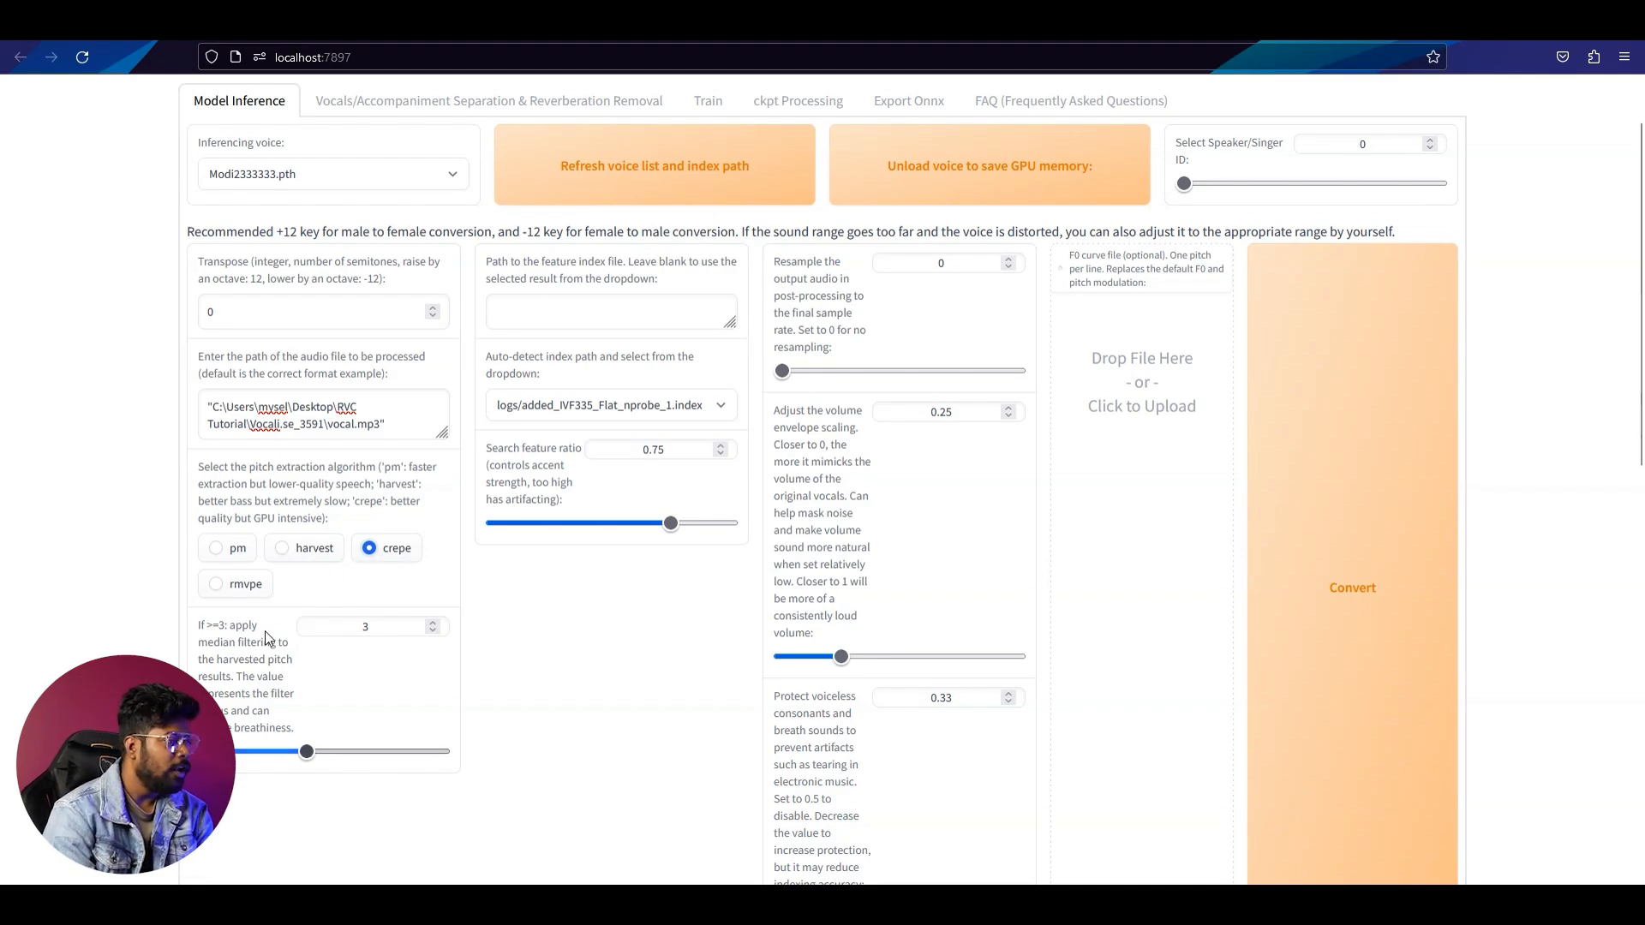
pyautogui.scroll(-1, 264, 630)
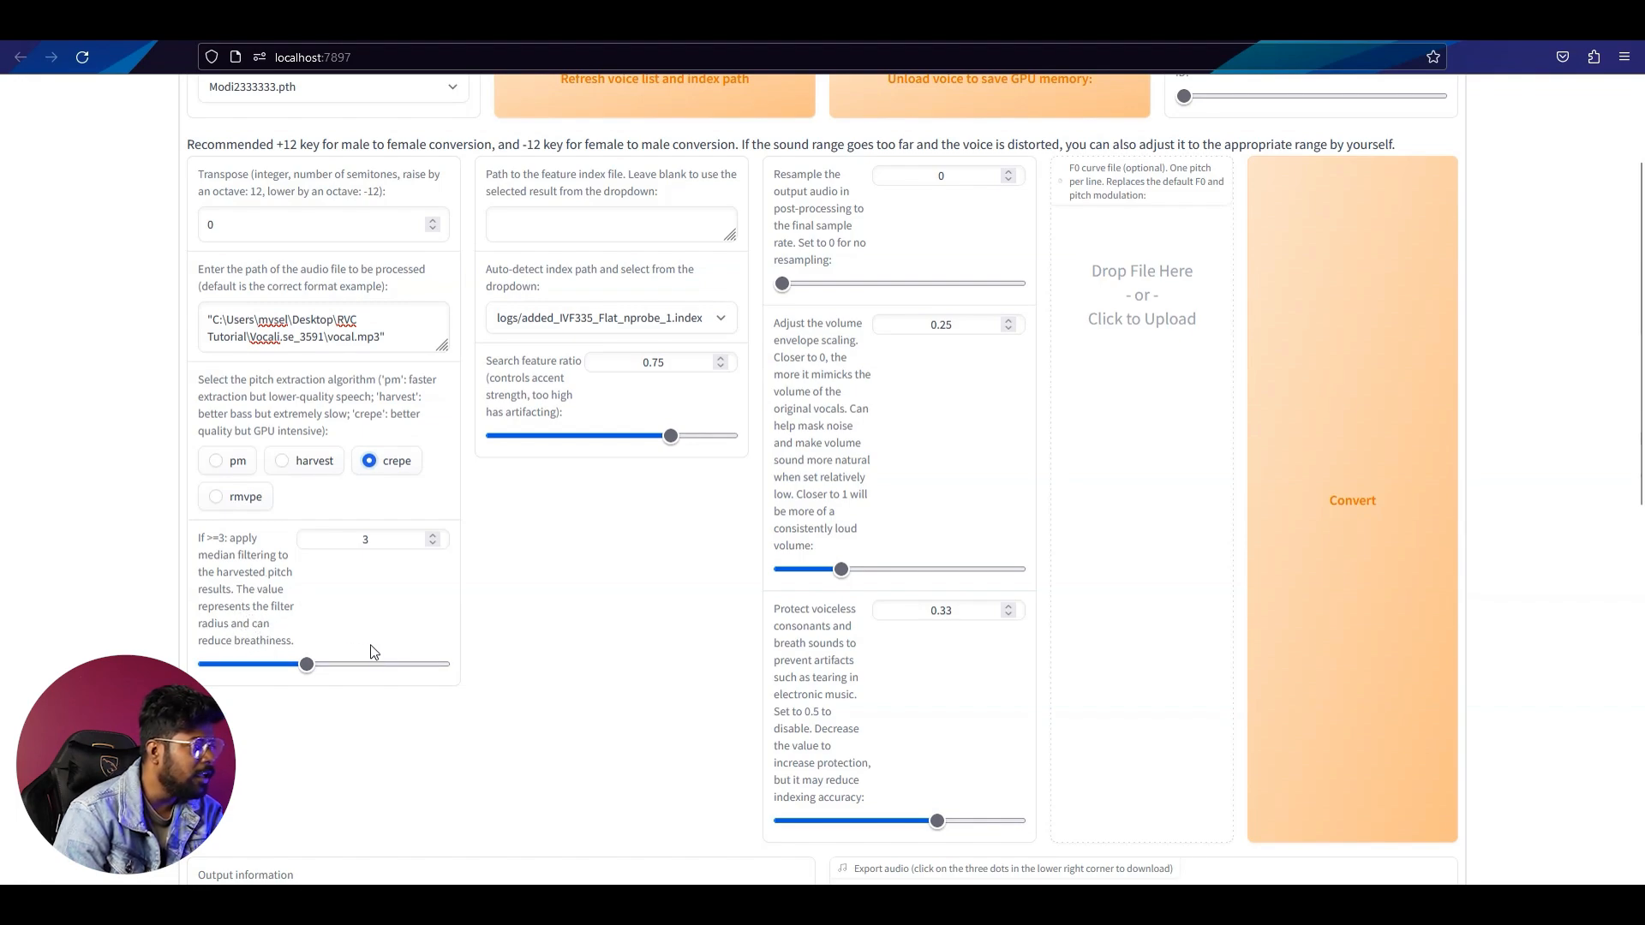
# Step: Run the conversion of vocal.mp3 with the Modi2333333.pth voice, using crepe and the other current inference settings
pyautogui.scroll(1, 477, 706)
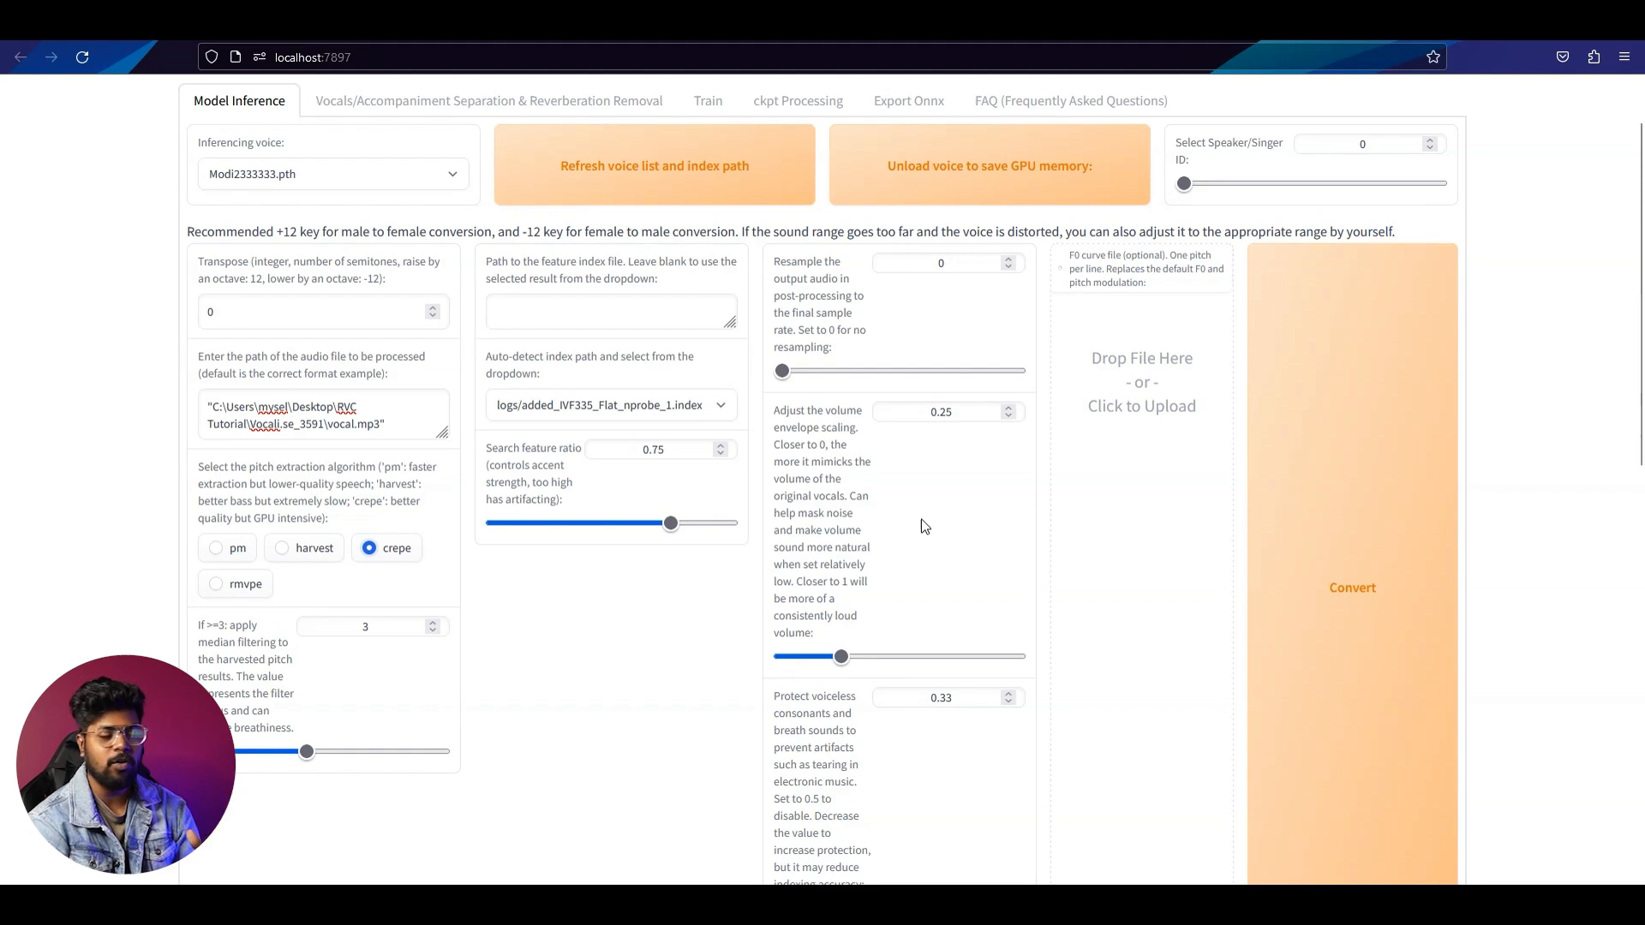
pyautogui.scroll(-2, 925, 526)
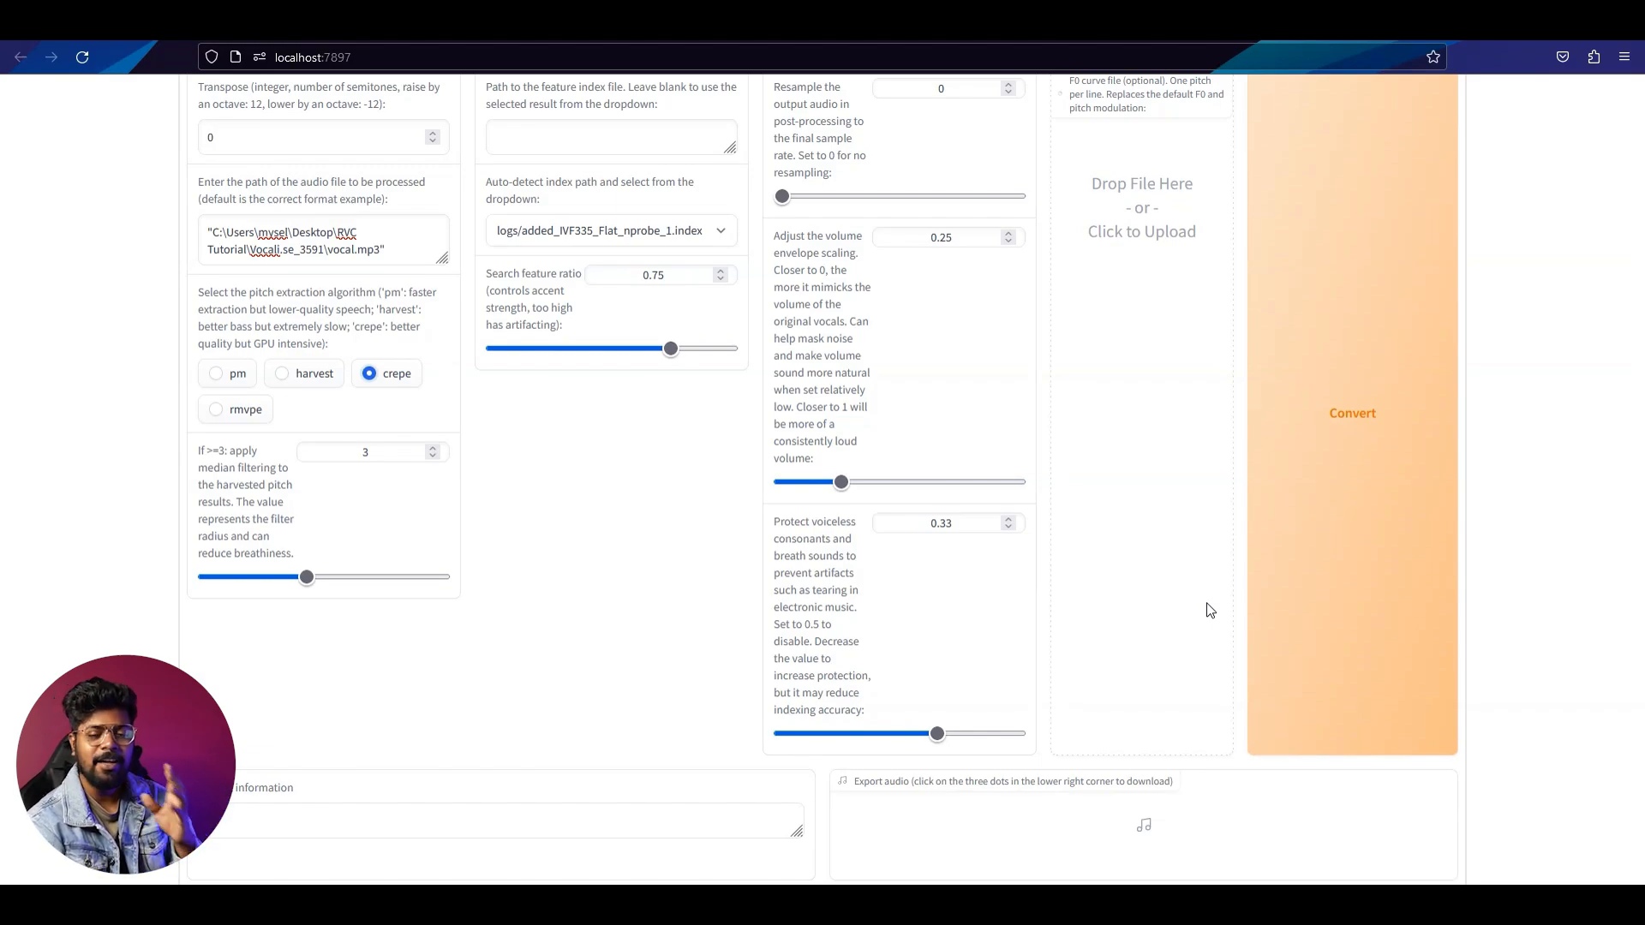
pyautogui.scroll(3, 1532, 565)
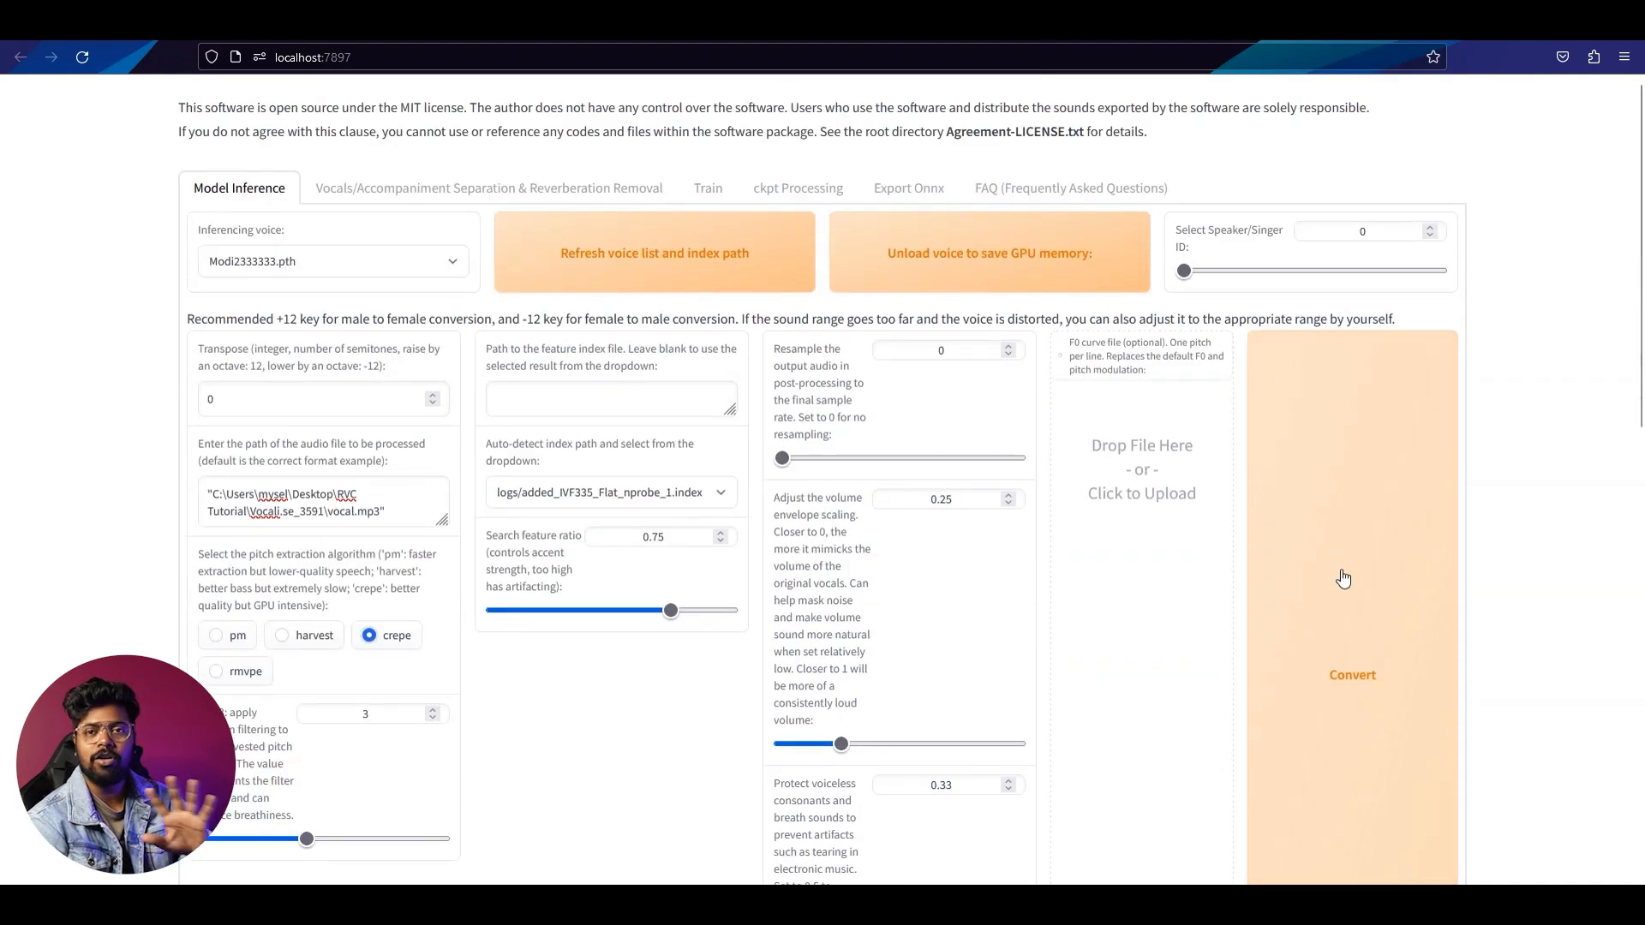
pyautogui.scroll(-1, 1349, 579)
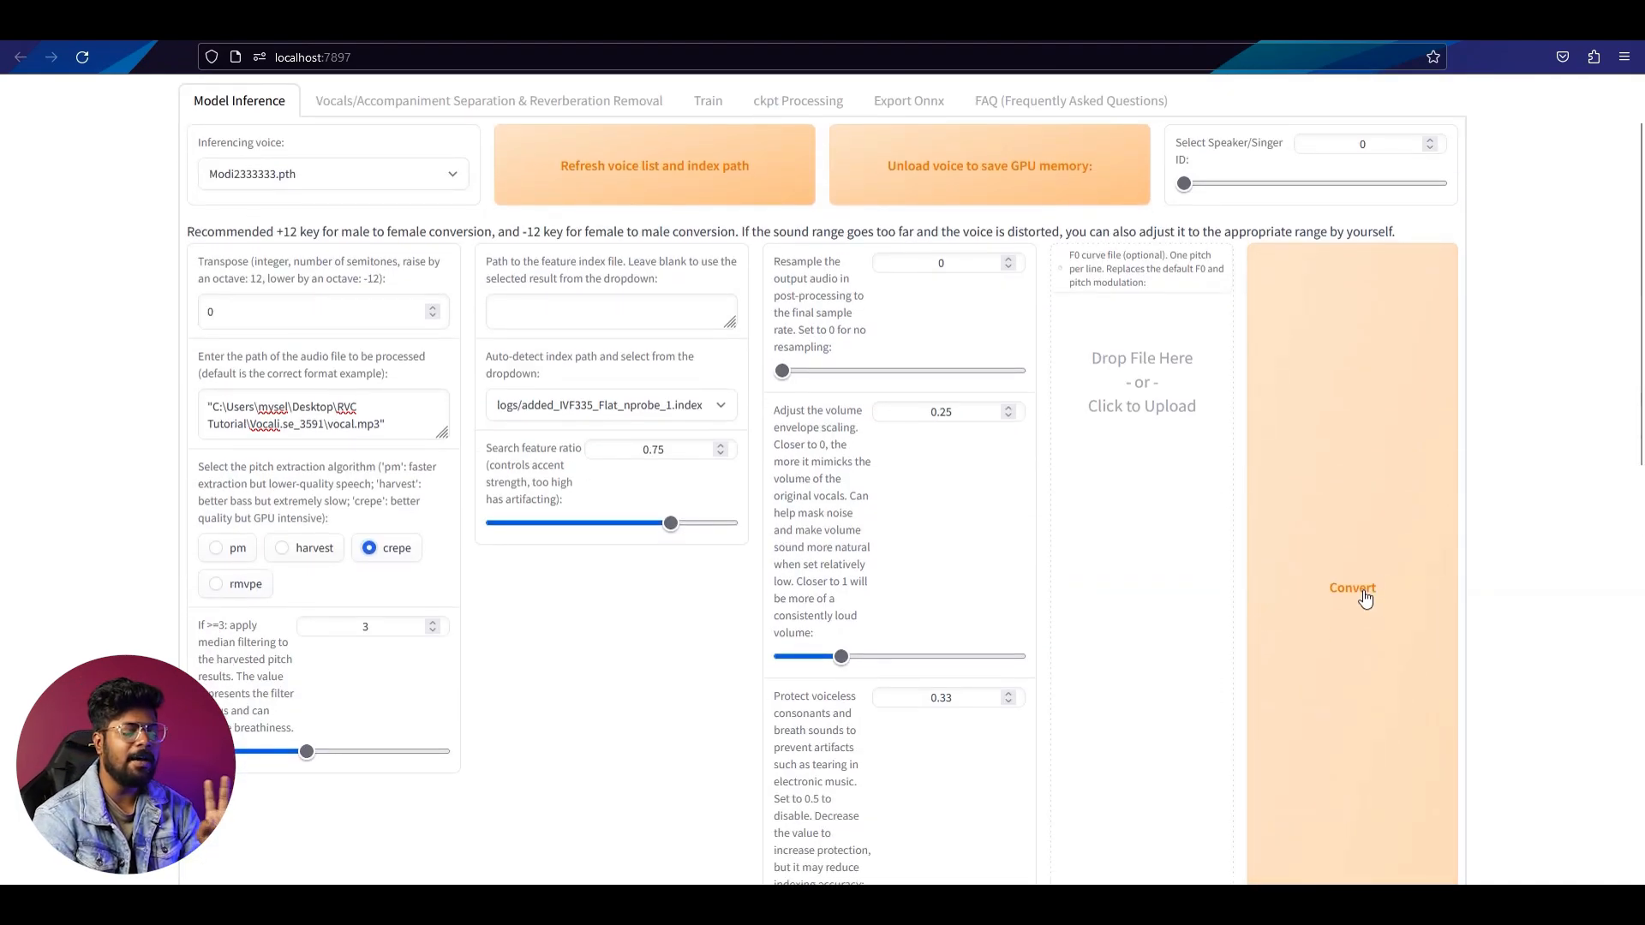
pyautogui.click(1366, 599)
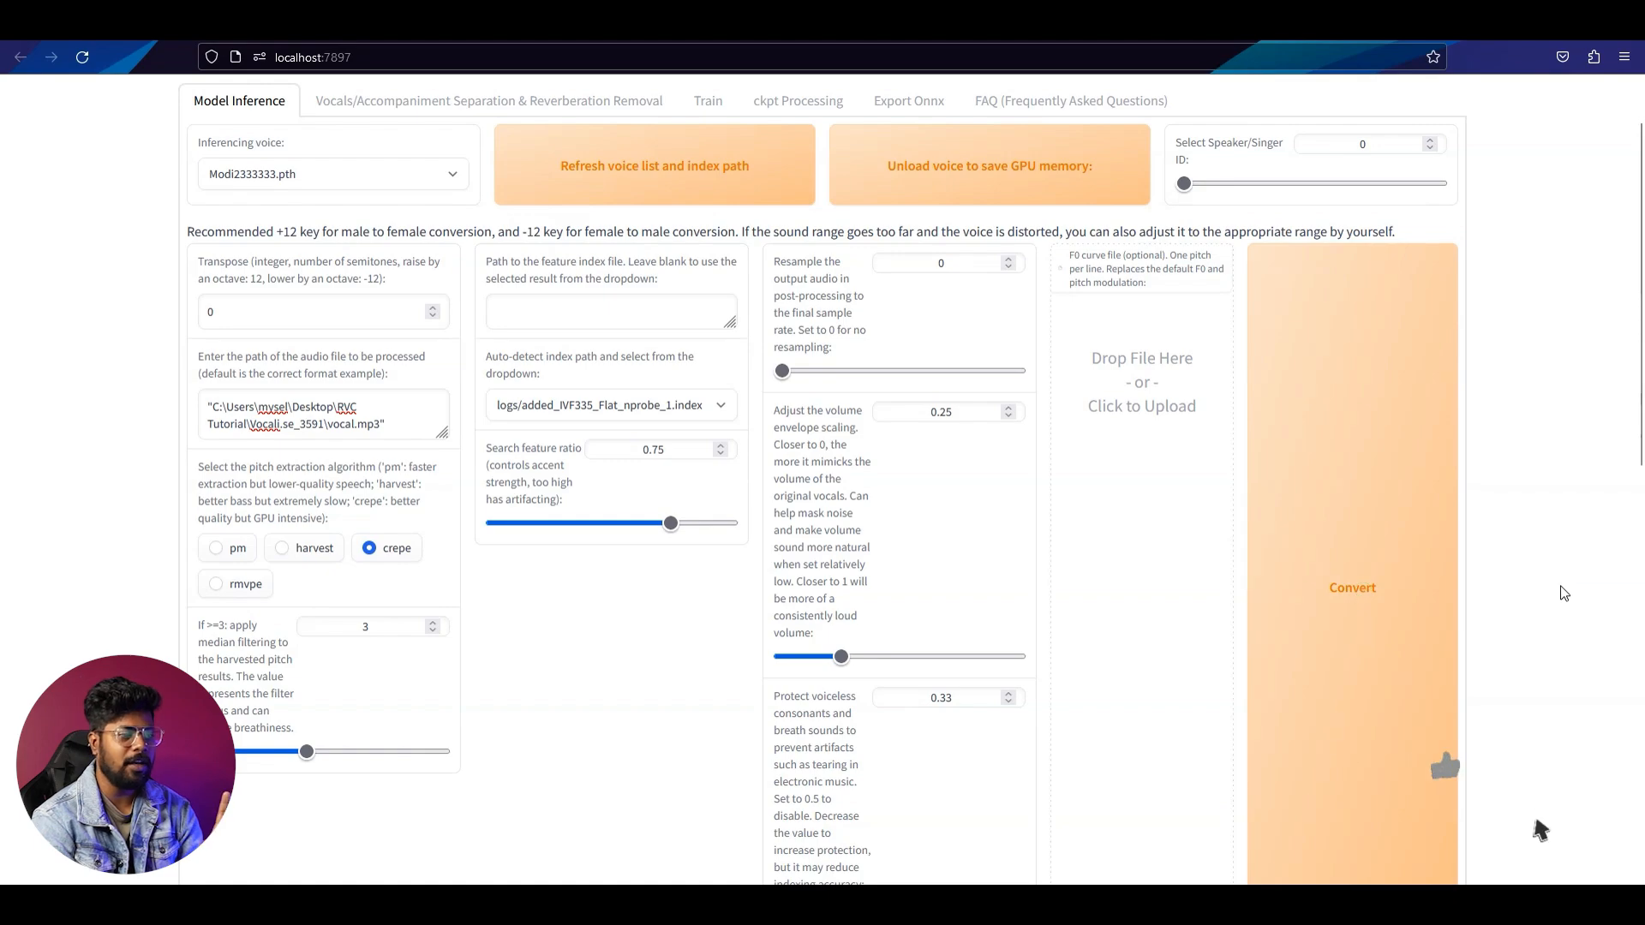
# Step: Play the converted vocals in the export audio player, raise the system volume to 100 during playback, and pause
pyautogui.scroll(-4, 1558, 591)
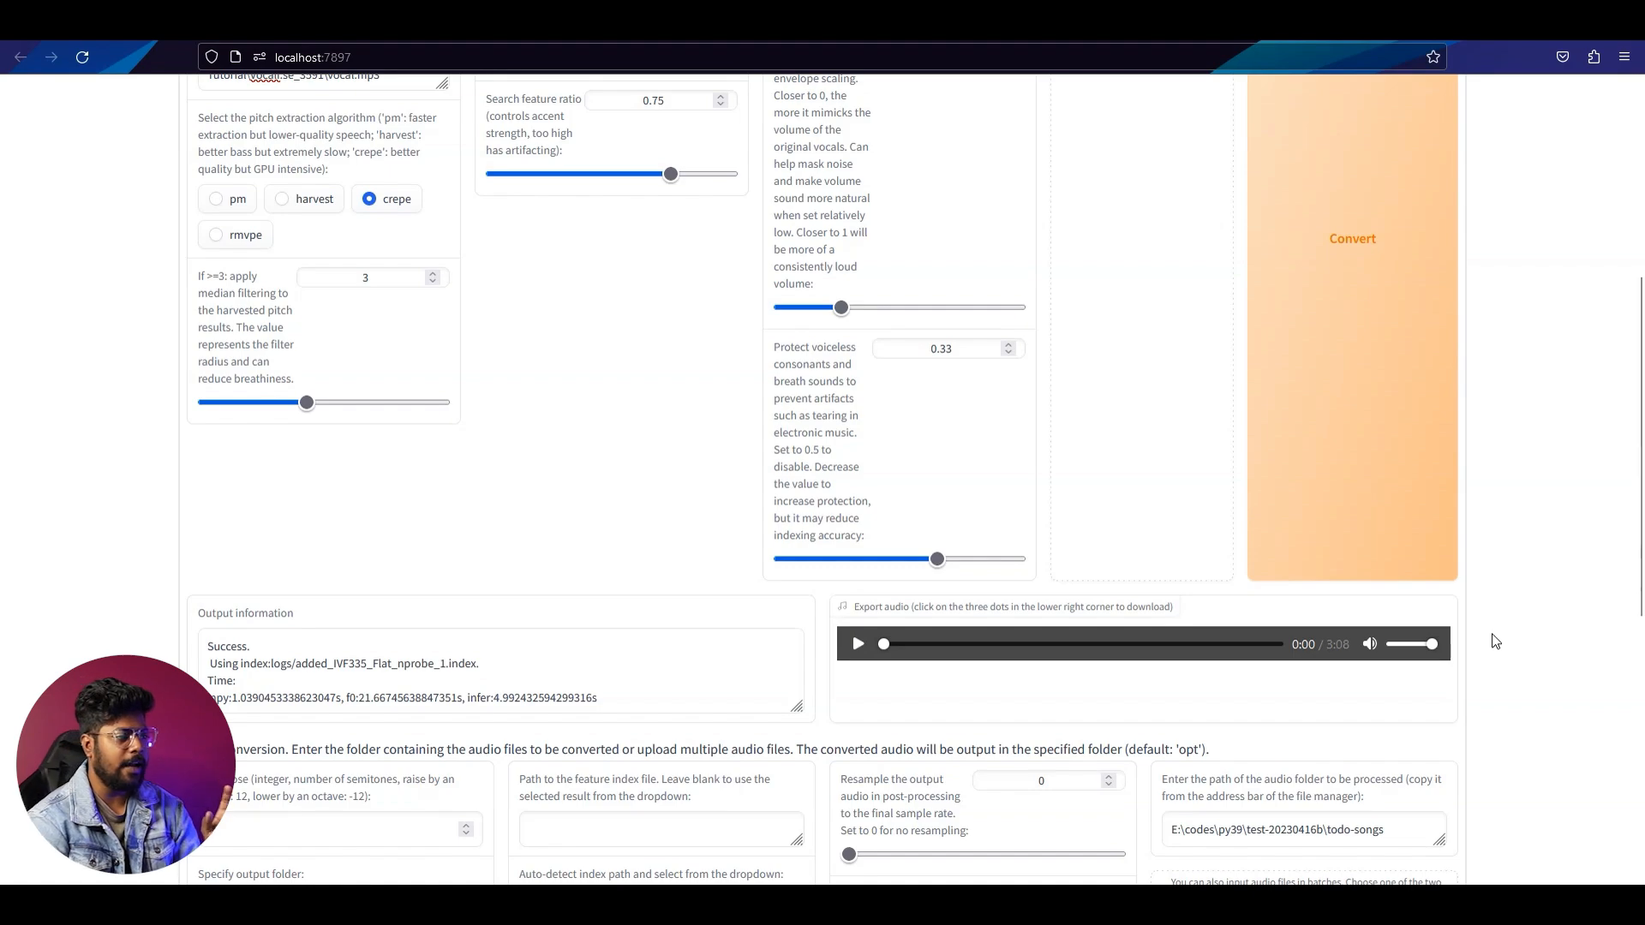
pyautogui.click(856, 645)
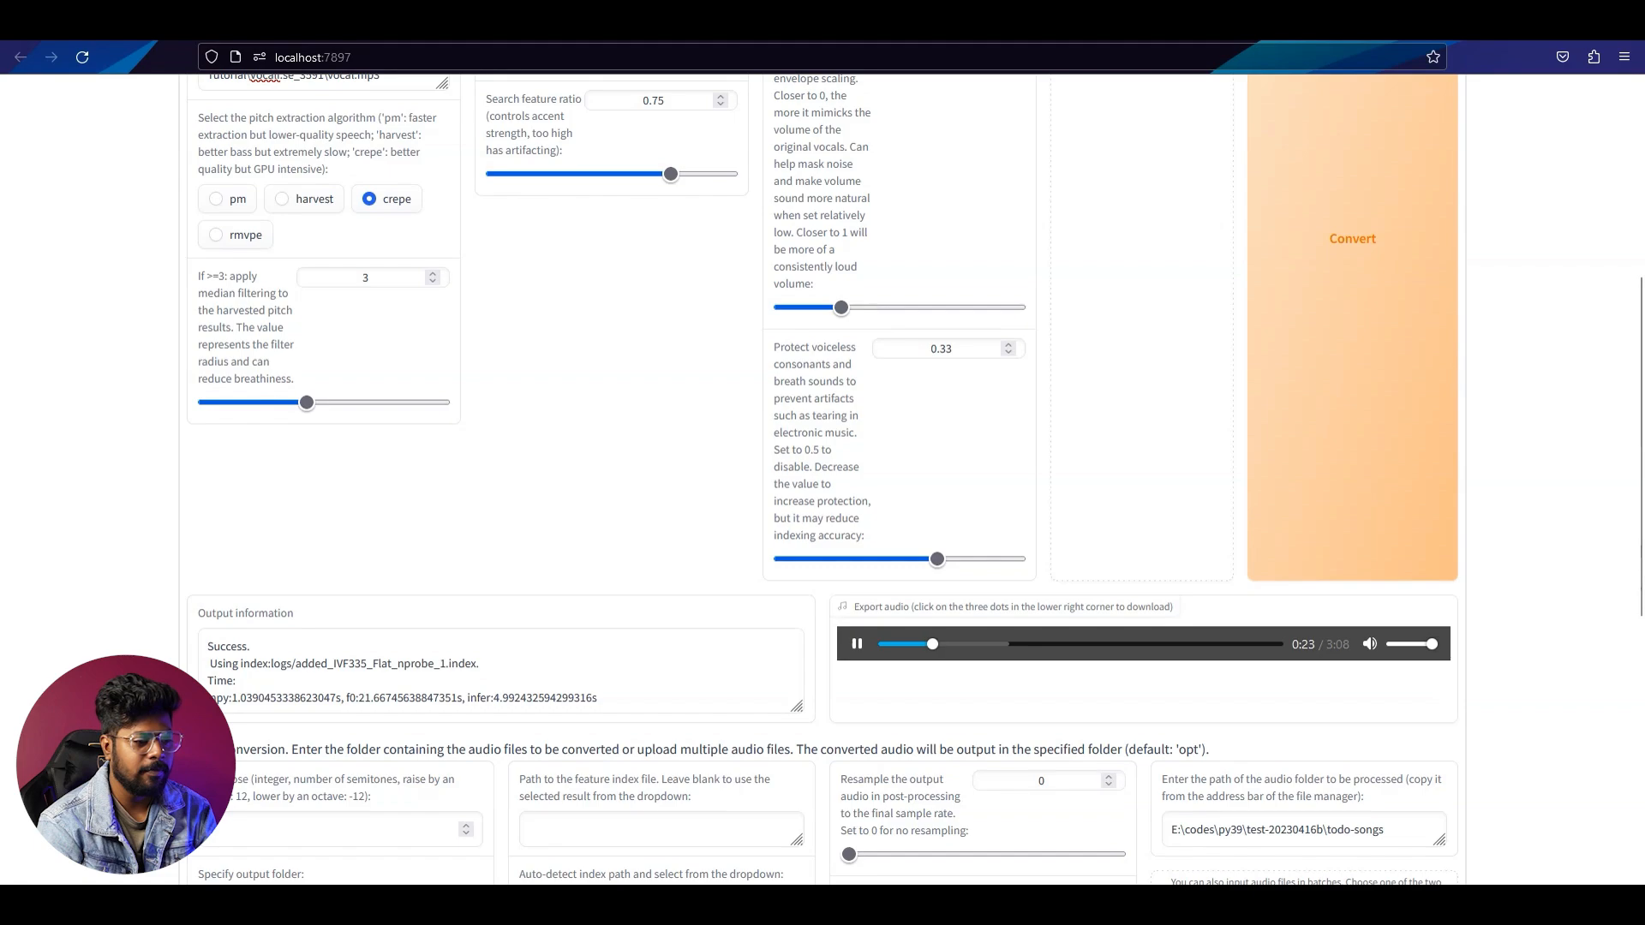
pyautogui.click(1525, 905)
pyautogui.moveTo(1525, 798); pyautogui.dragTo(1582, 799)
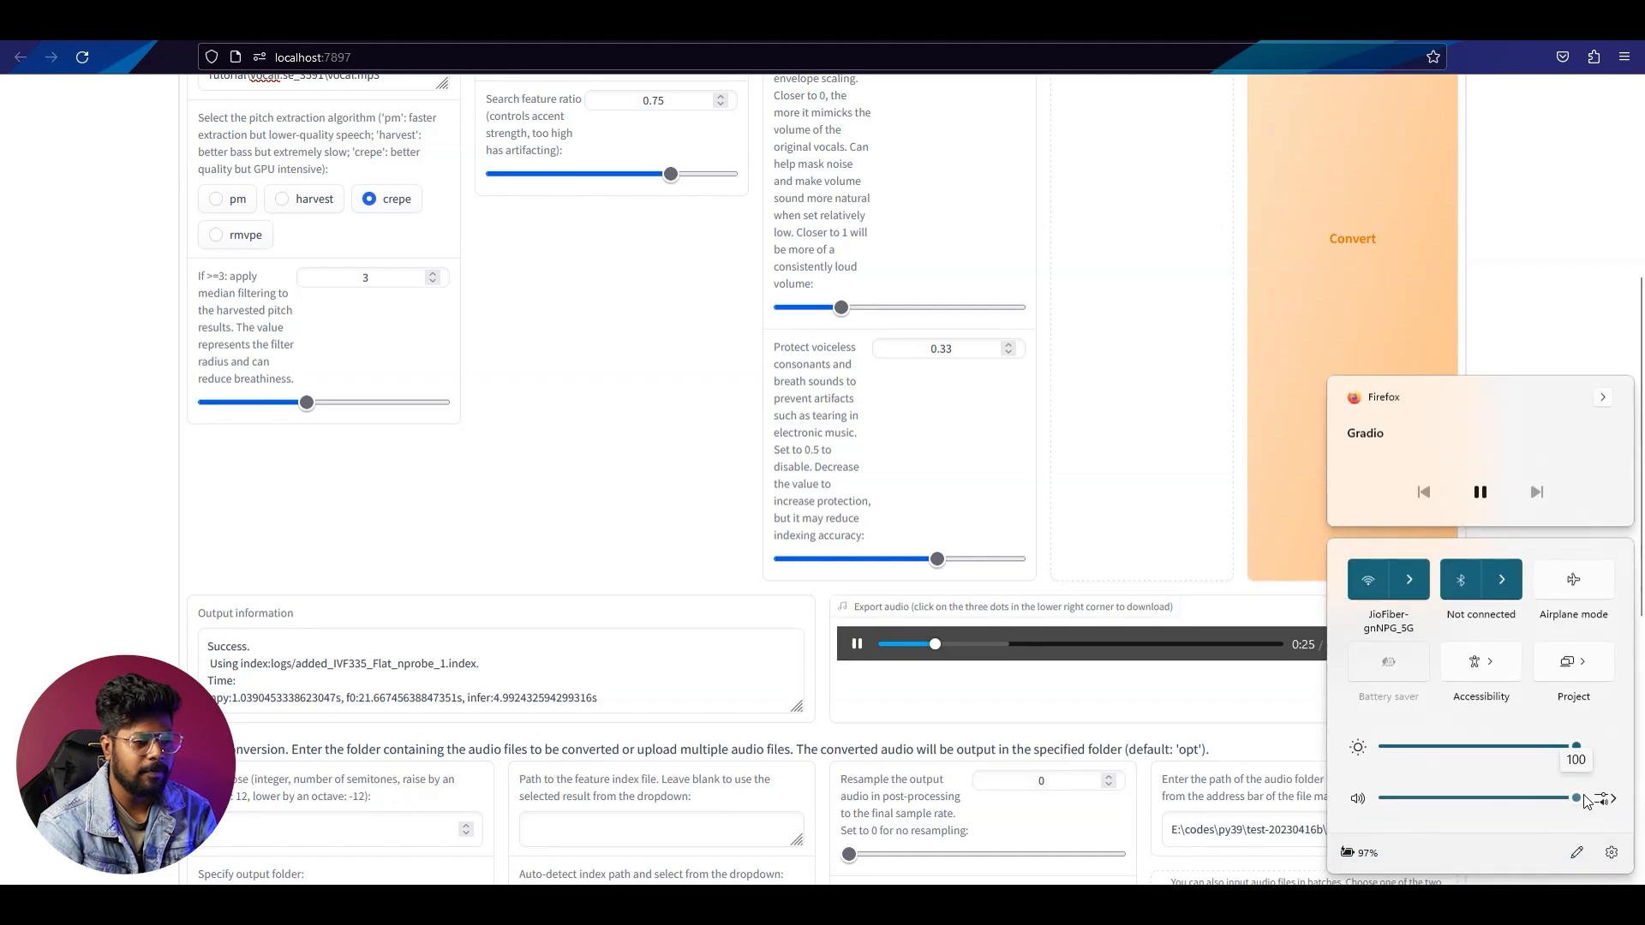
pyautogui.click(1542, 904)
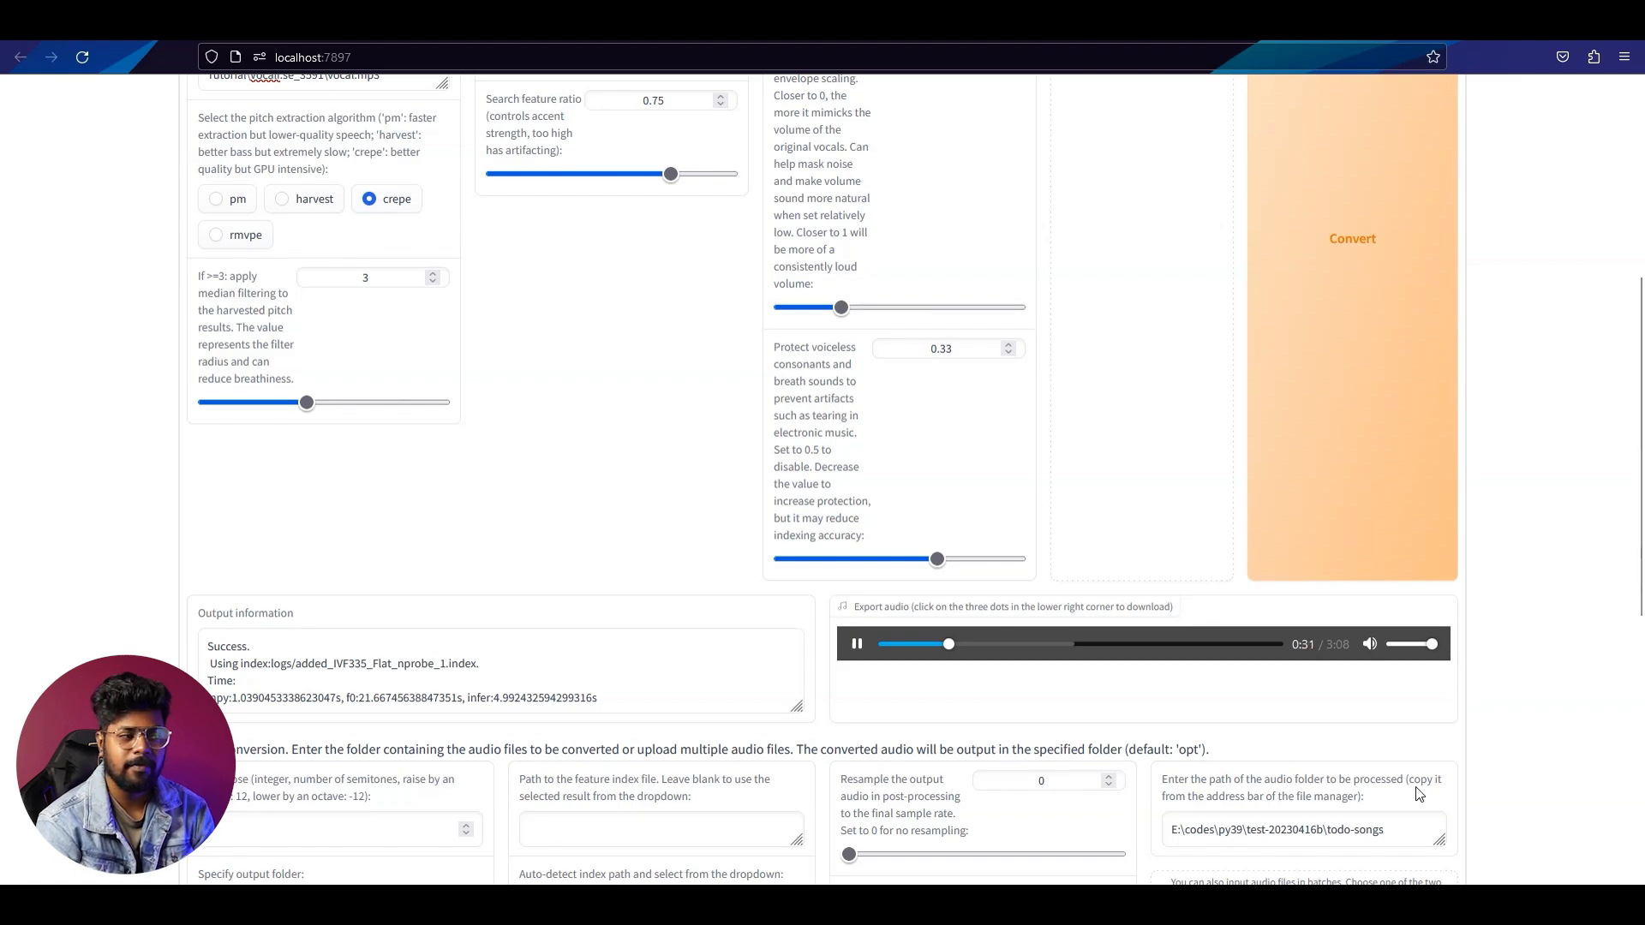
pyautogui.click(857, 644)
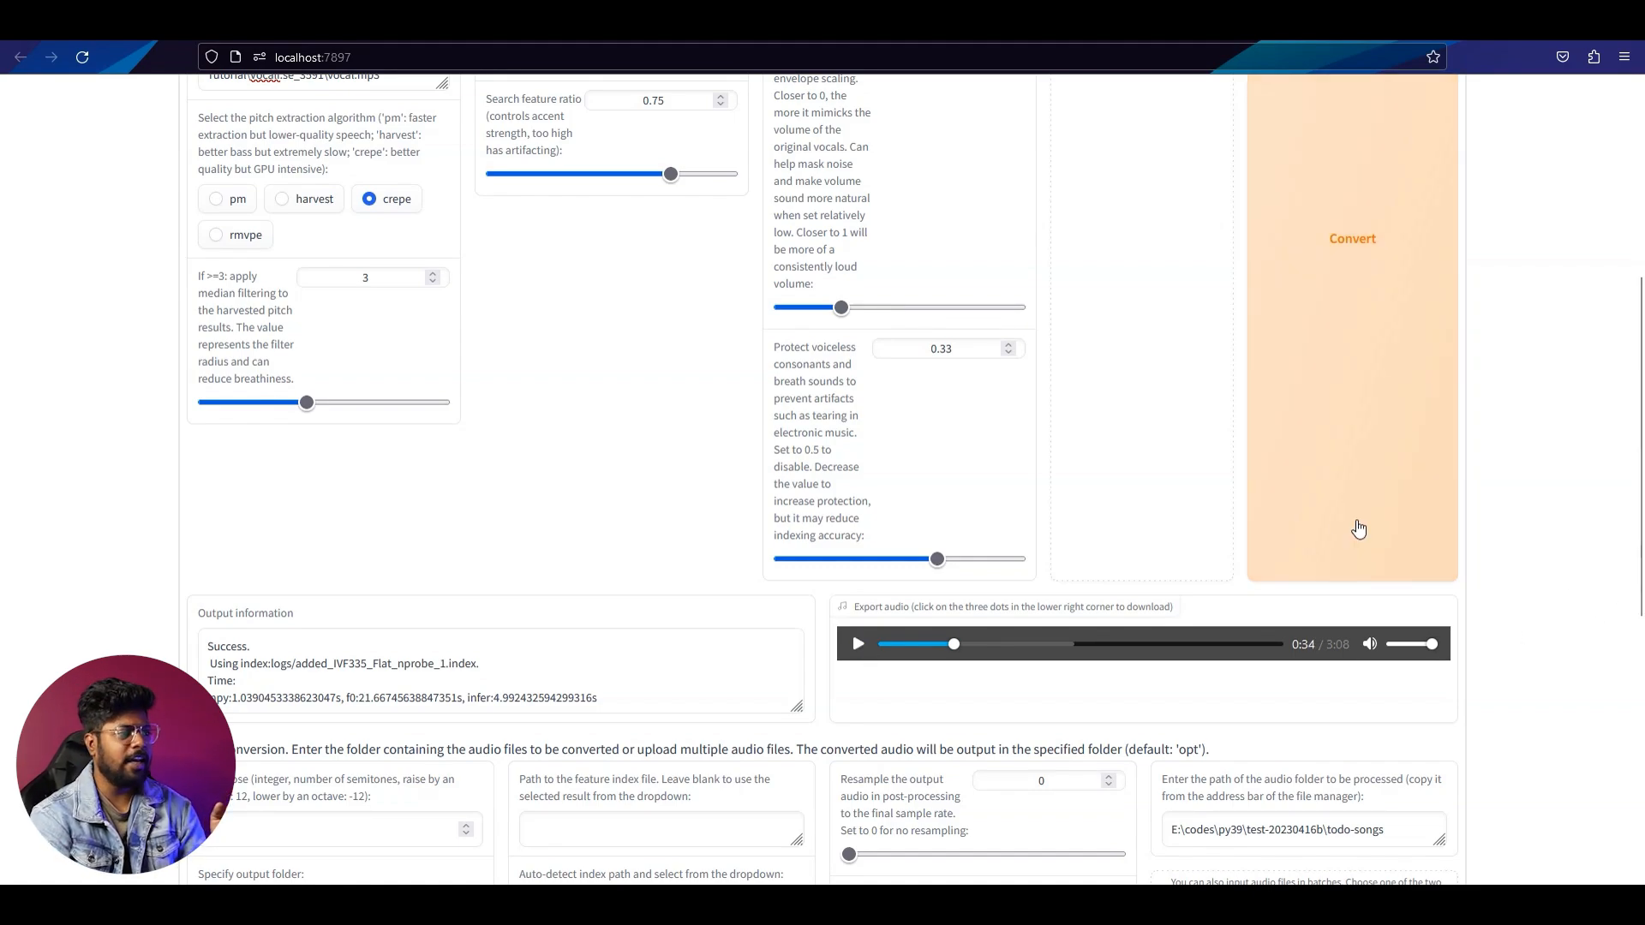
# Step: Open the save dialog for the converted audio in the export player and cancel it
pyautogui.scroll(2, 857, 428)
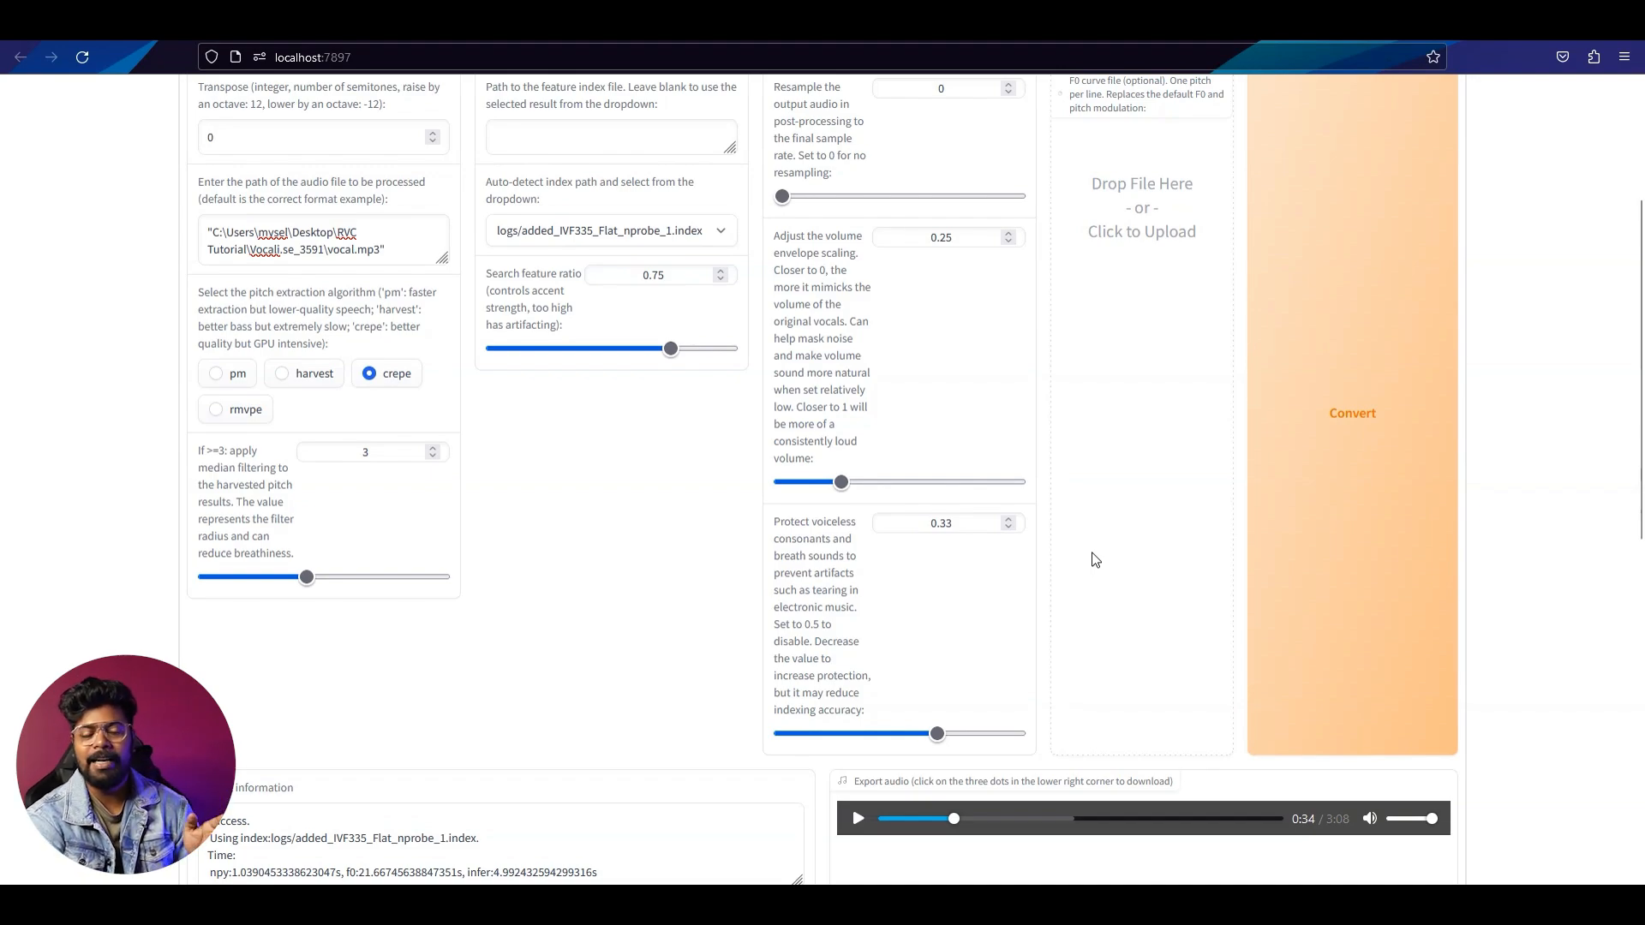
pyautogui.scroll(-2, 1095, 560)
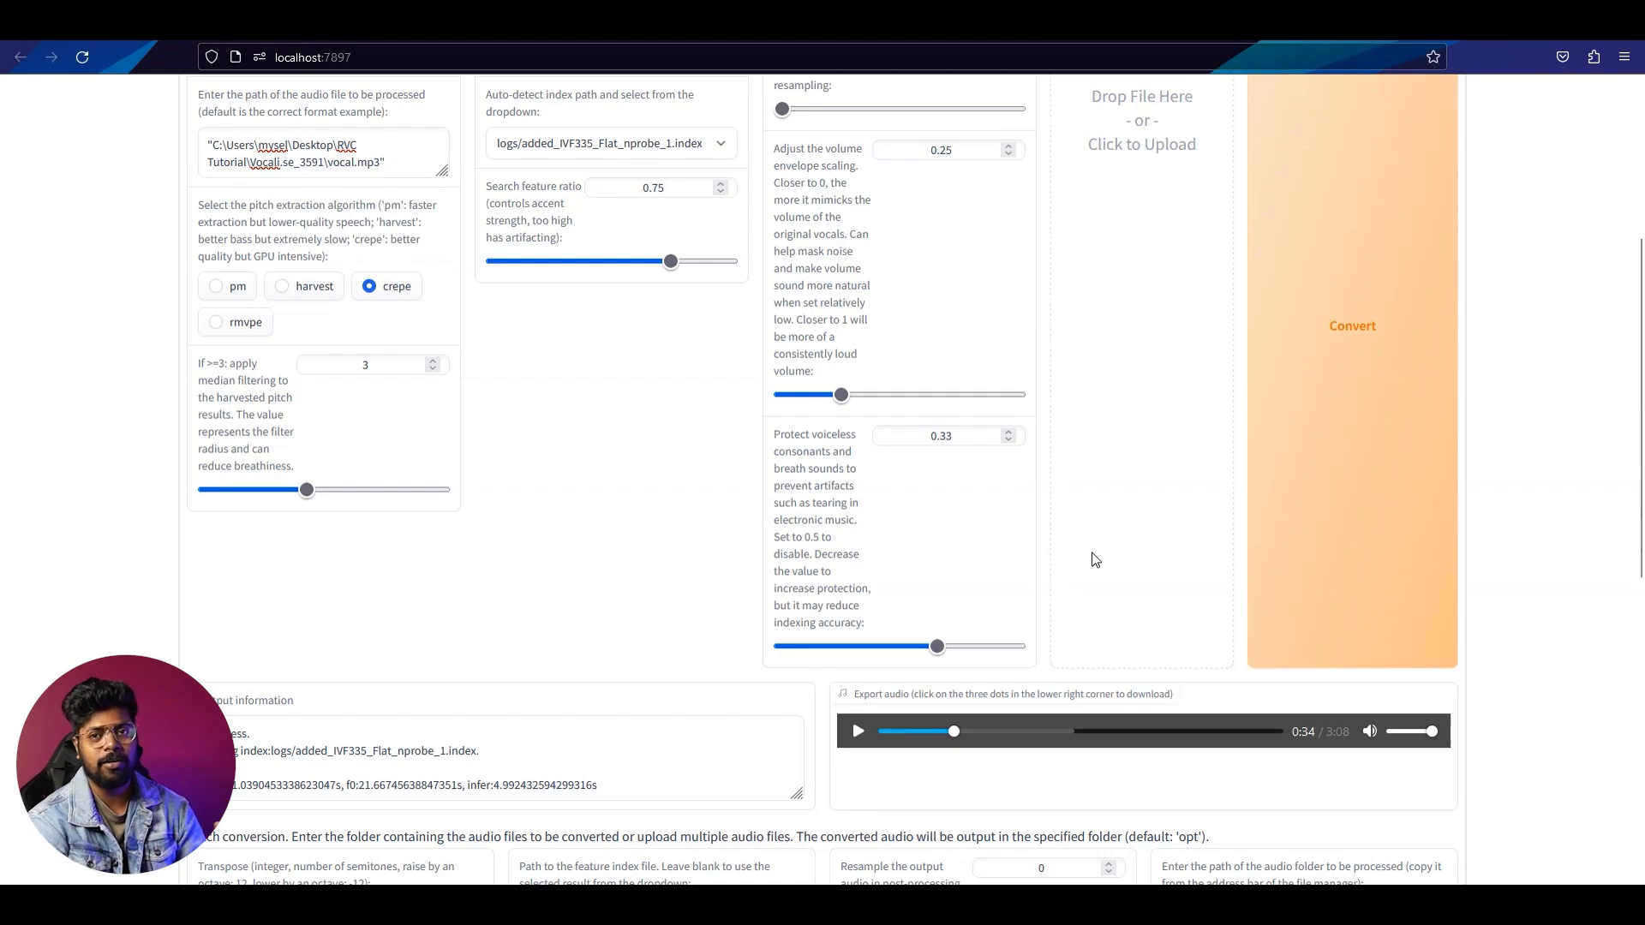
pyautogui.rightClick(1246, 723)
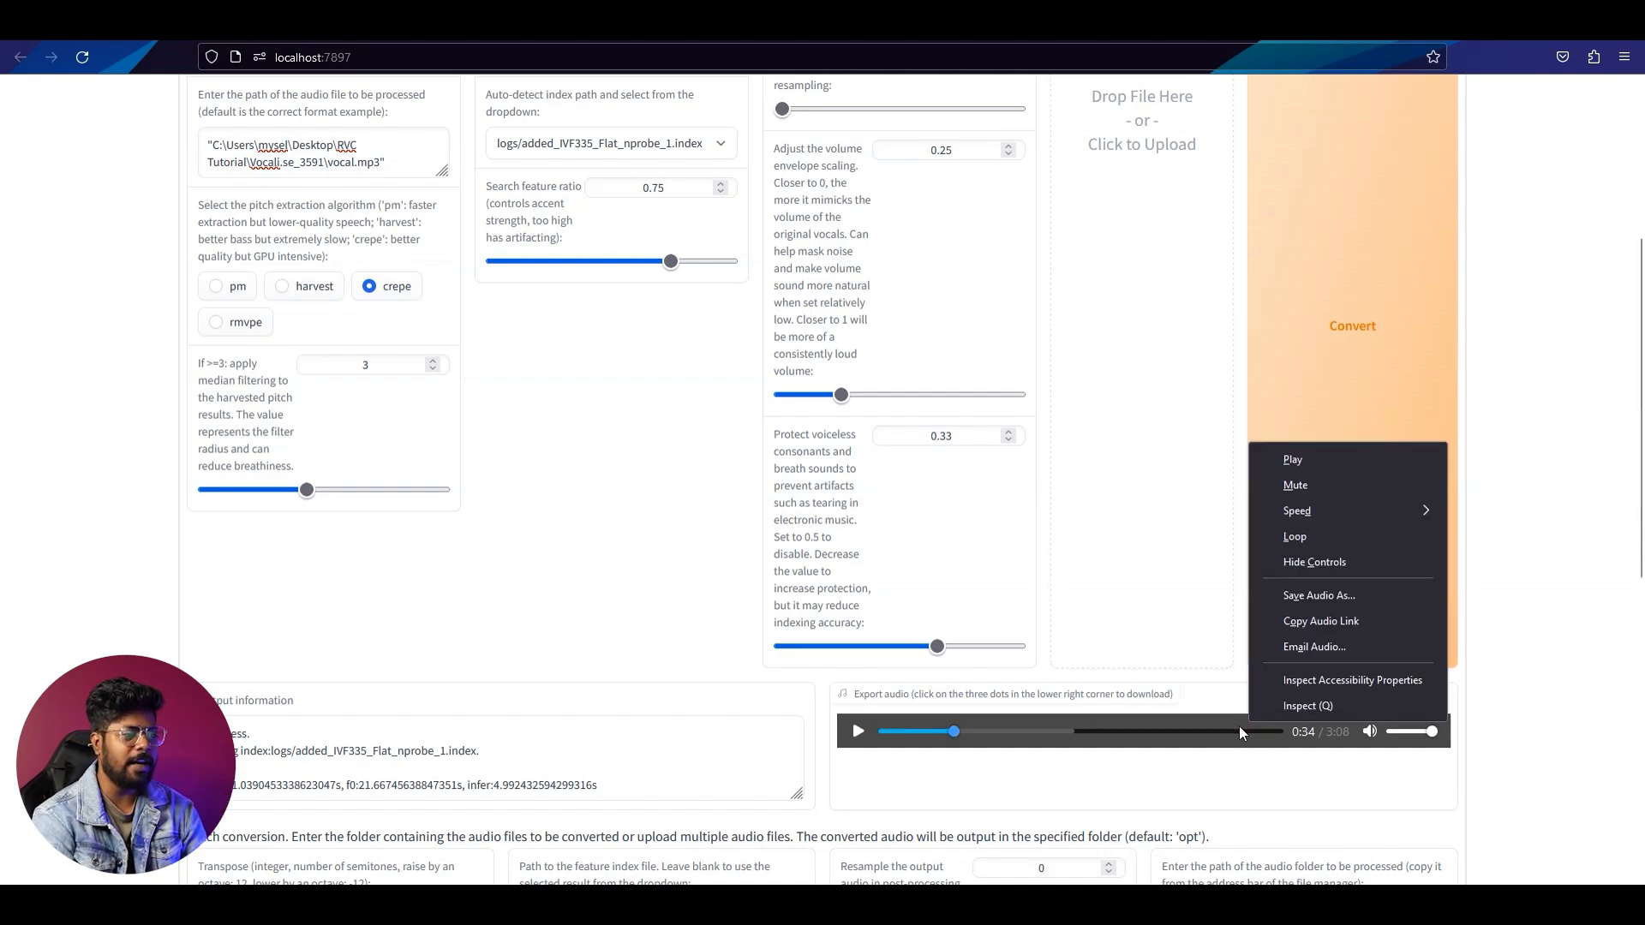
pyautogui.click(1330, 599)
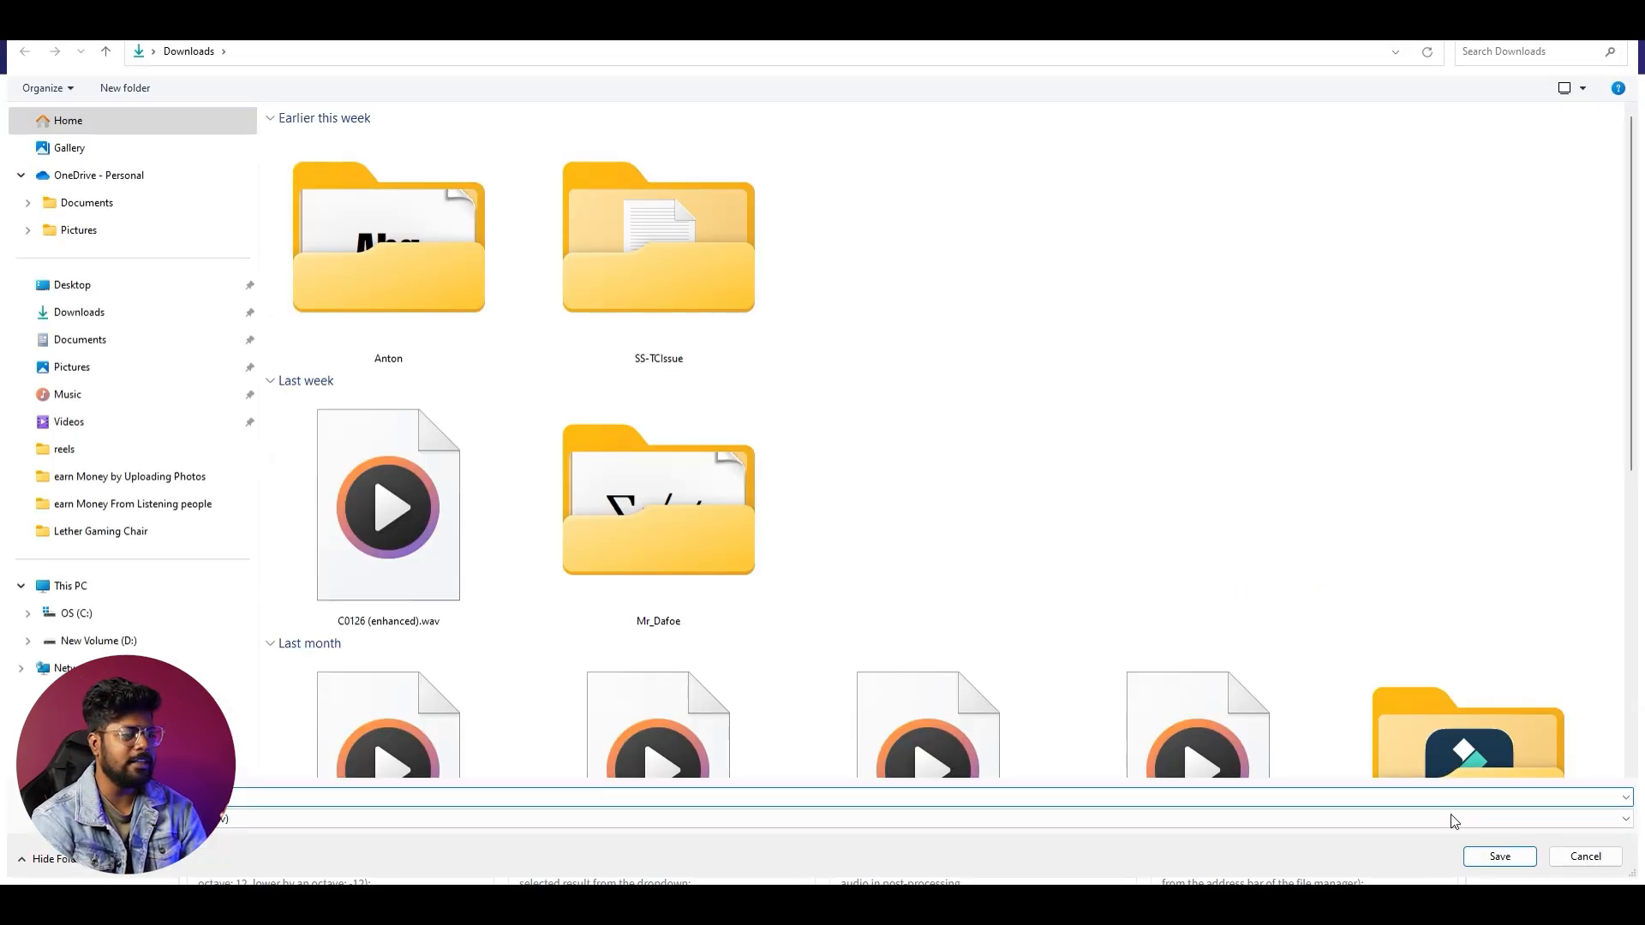
pyautogui.click(1584, 856)
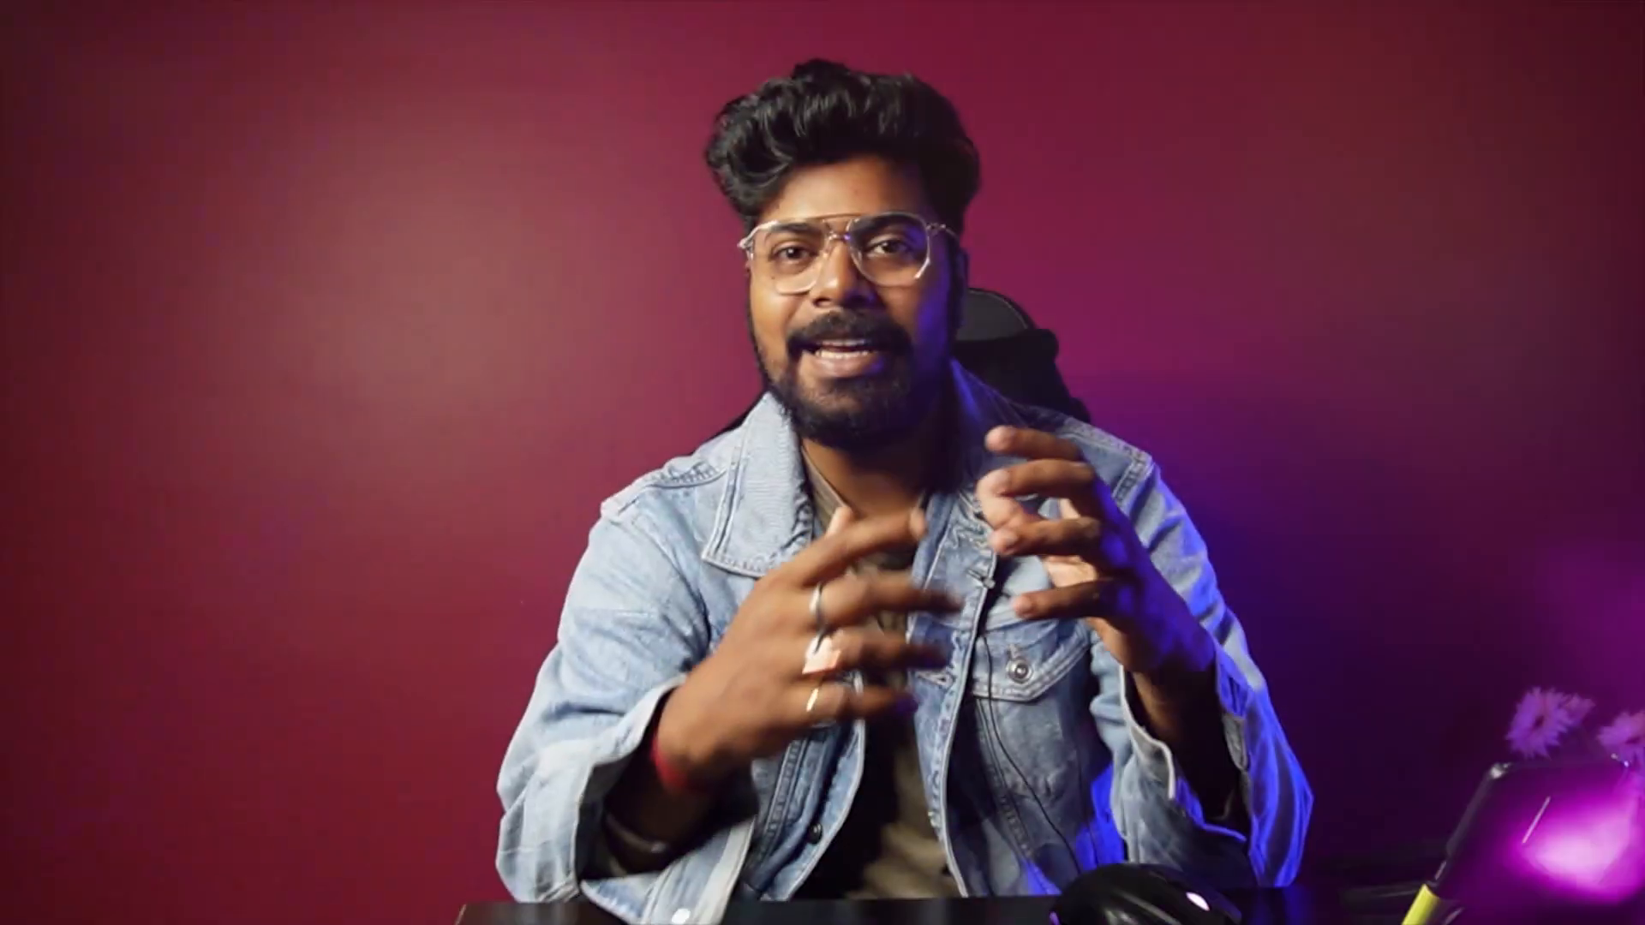